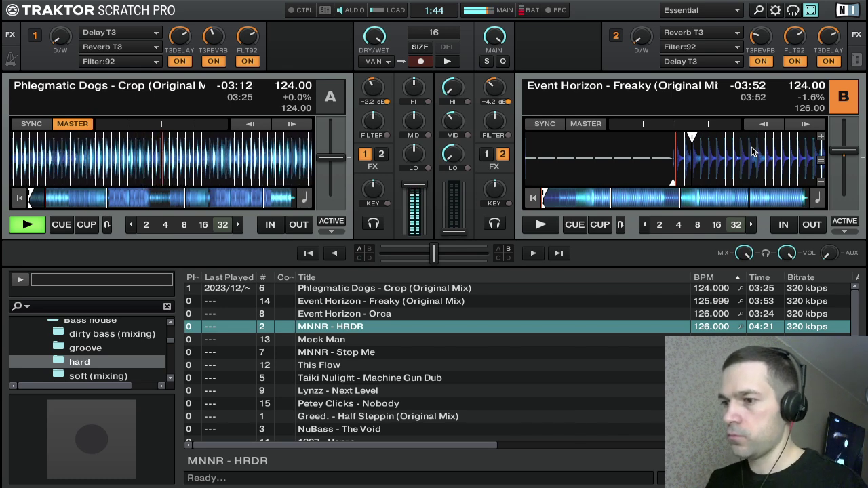
Step: Set deck A's gain to 0.0 dB and deck B's gain to -2.7 dB
{"action": "scroll", "coordinate": [552, 366], "scroll_direction": "down", "scroll_amount": 1}
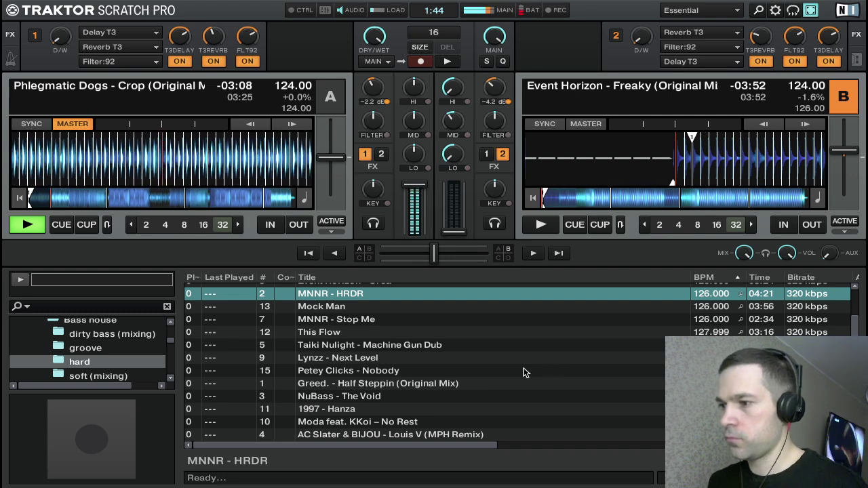
{"action": "scroll", "coordinate": [526, 362], "scroll_direction": "up", "scroll_amount": 1}
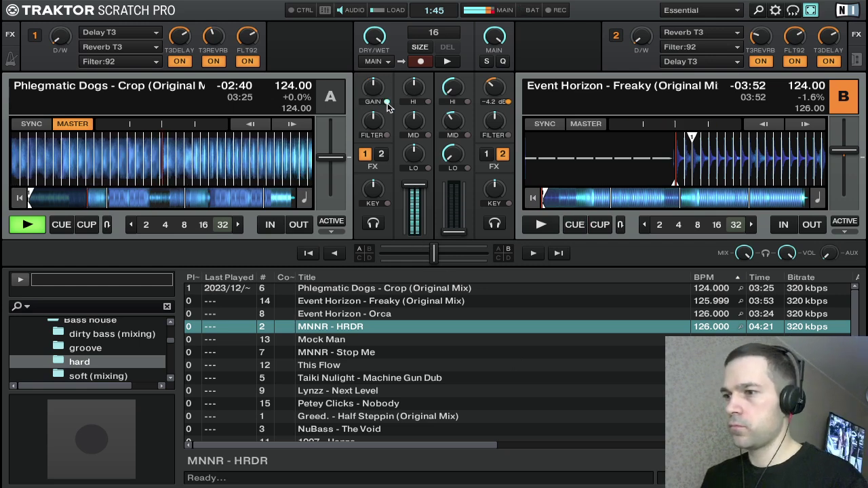
{"action": "left_click_drag", "start_coordinate": [500, 88], "coordinate": [500, 80]}
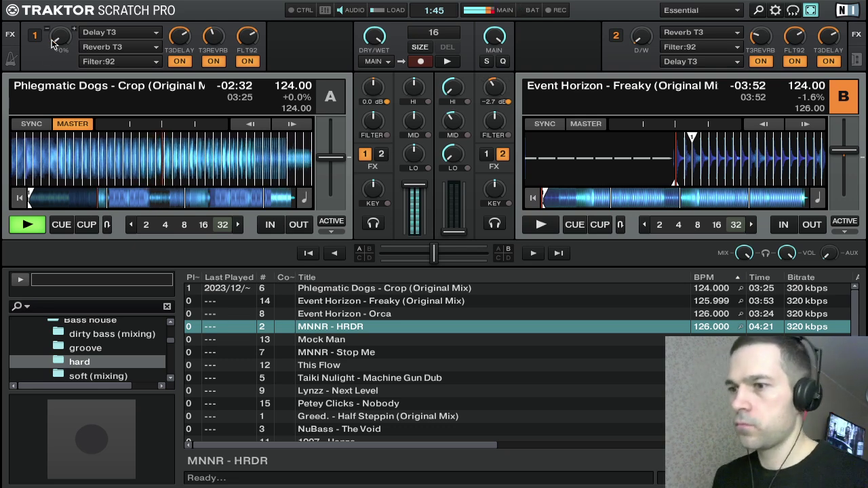
Step: Raise the dry/wet mix of FX unit 1 on the track playing on deck A
{"action": "scroll", "coordinate": [56, 38], "scroll_direction": "up", "scroll_amount": 2}
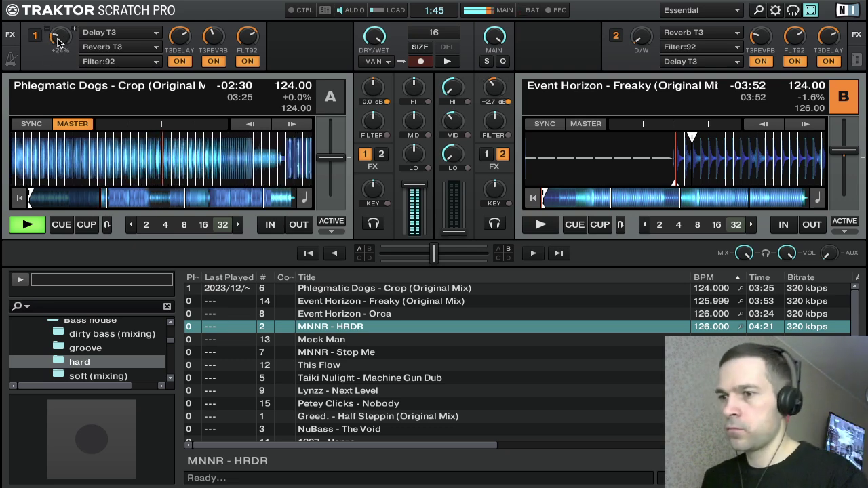
{"action": "scroll", "coordinate": [59, 43], "scroll_direction": "up", "scroll_amount": 6}
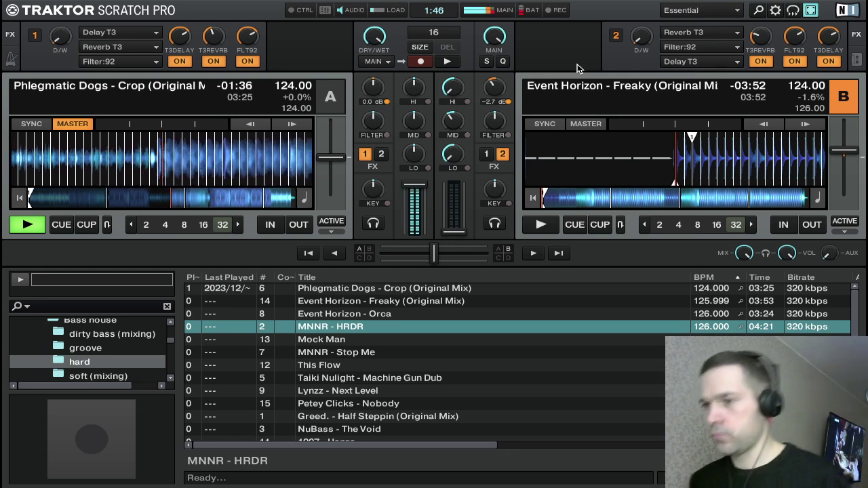
Step: Audition deck B's track from its cue point and start it in time with deck A, nudging its tempo forward
{"action": "key", "text": "k"}
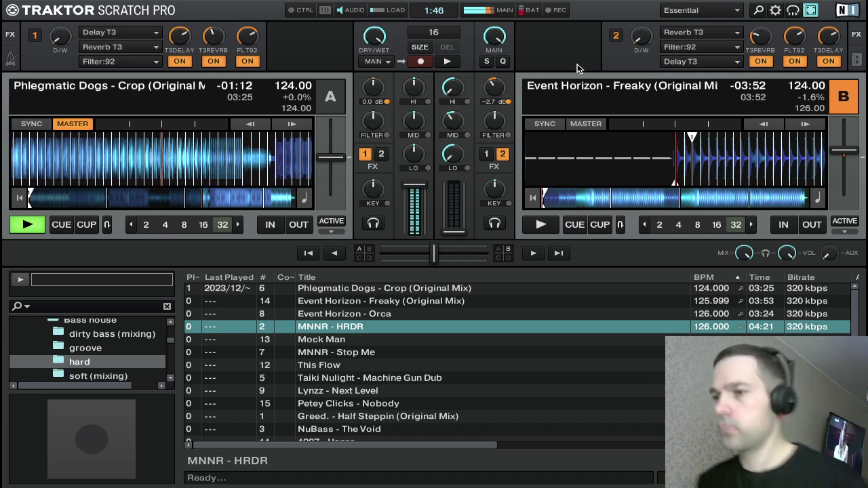
{"action": "key", "text": "c"}
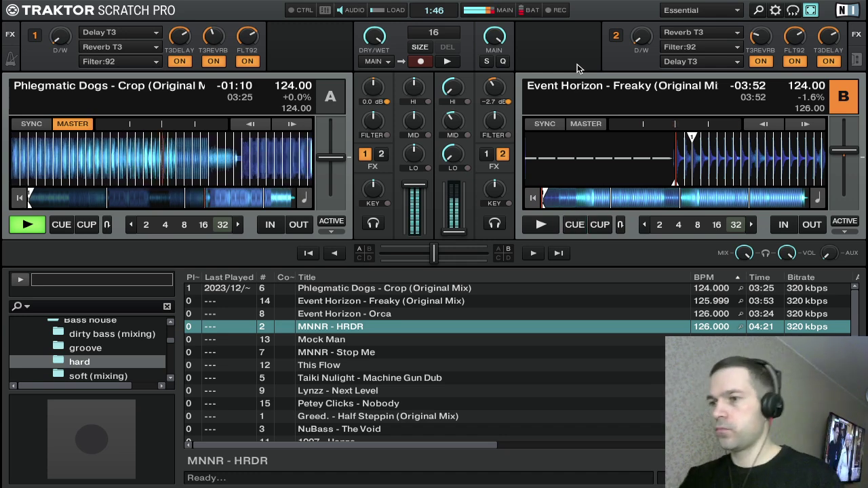
{"action": "key", "text": "c"}
{"action": "key", "text": "c"}
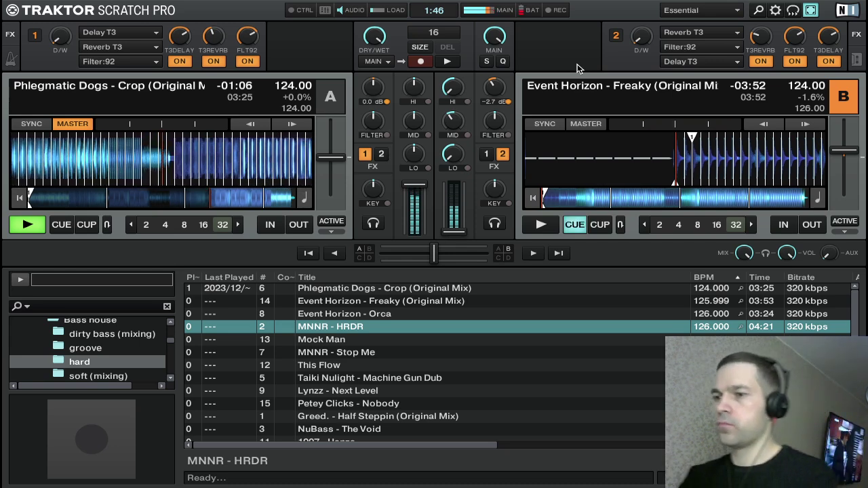
{"action": "key", "text": "space"}
{"action": "key", "text": "Right"}
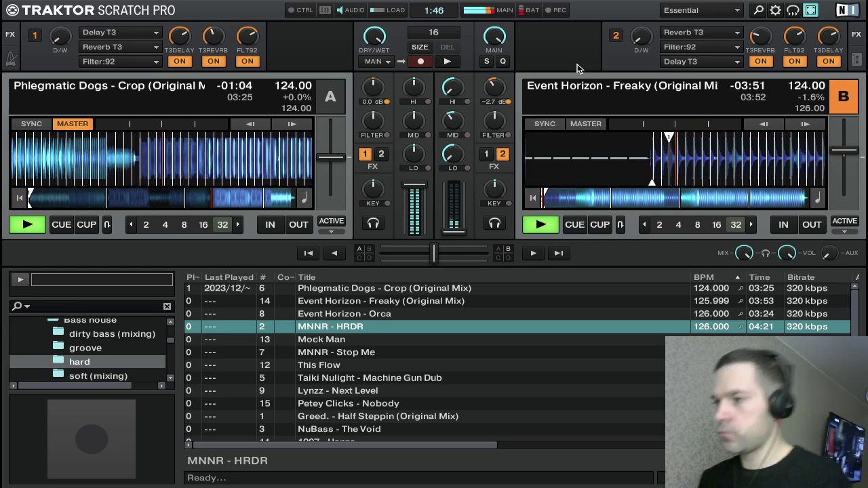
{"action": "key", "text": "c"}
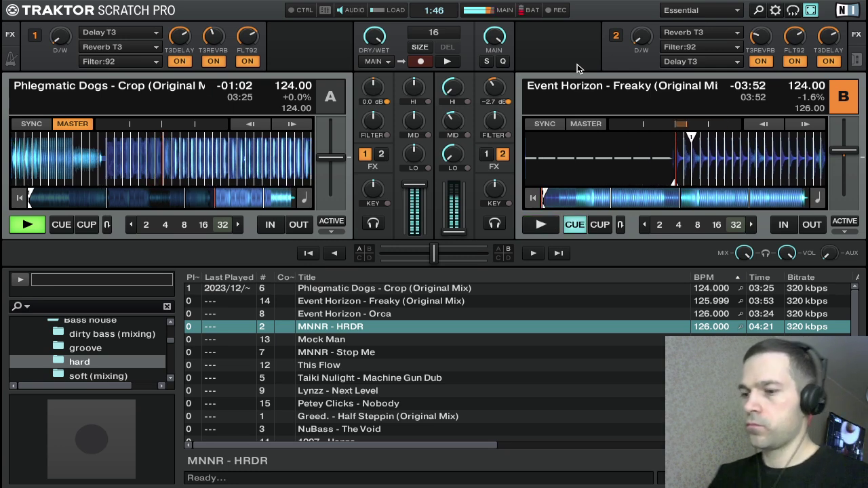
{"action": "key", "text": "w"}
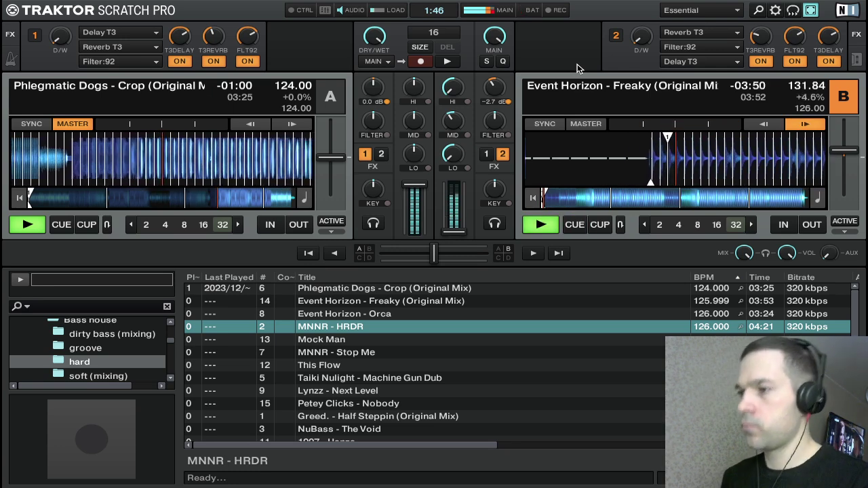
Step: Bring deck B's volume fader to full and return its high, mid and low EQ bands to neutral
{"action": "mouse_move", "coordinate": [465, 145]}
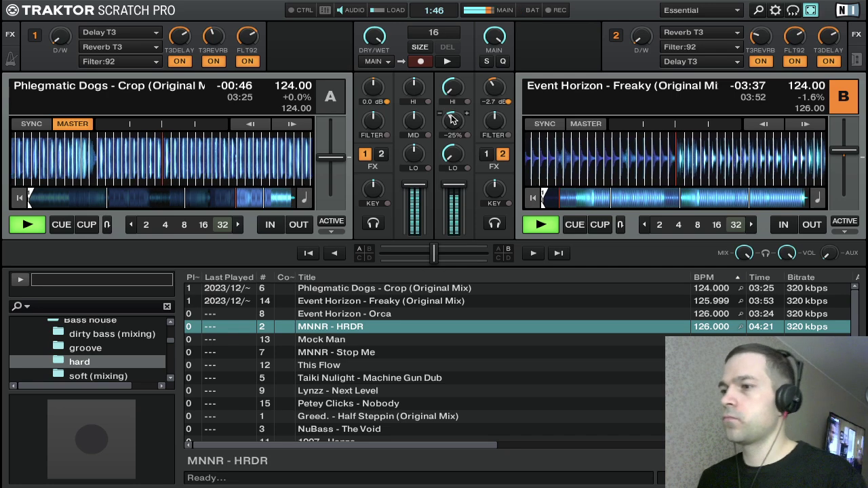
{"action": "mouse_move", "coordinate": [460, 92]}
{"action": "left_mouse_down"}
{"action": "mouse_move", "coordinate": [465, 79]}
{"action": "mouse_move", "coordinate": [454, 89]}
{"action": "left_mouse_up"}
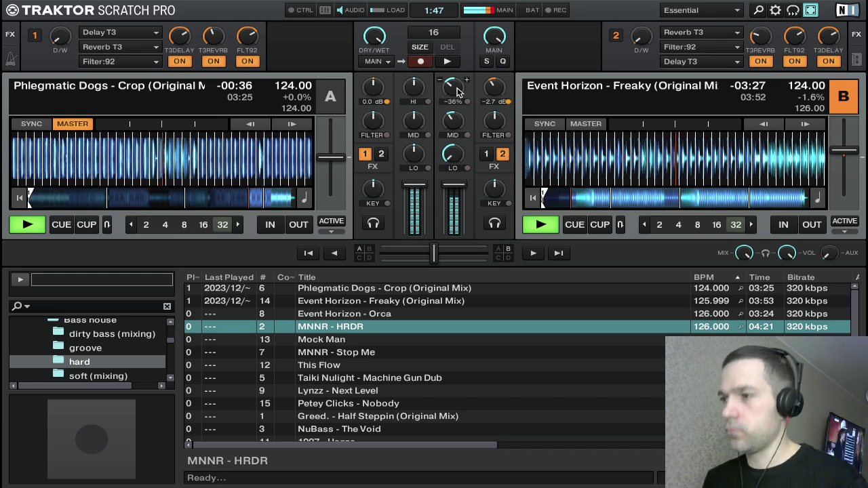
{"action": "double_click", "coordinate": [450, 124]}
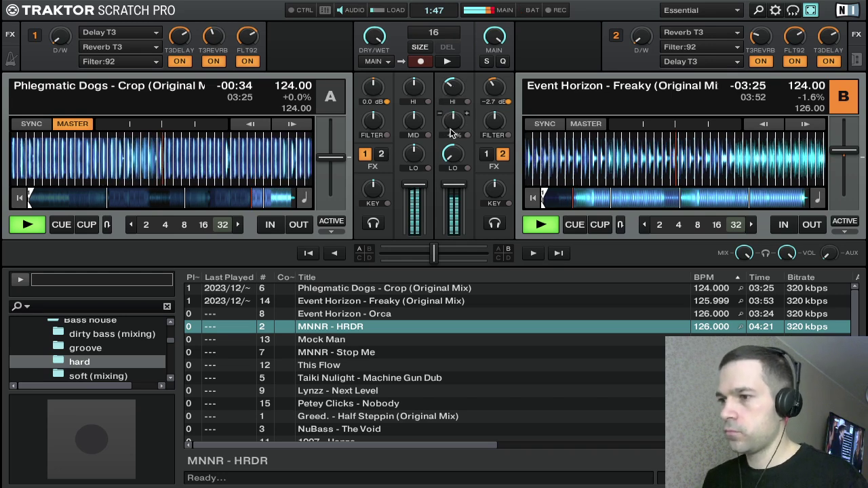
{"action": "double_click", "coordinate": [447, 92]}
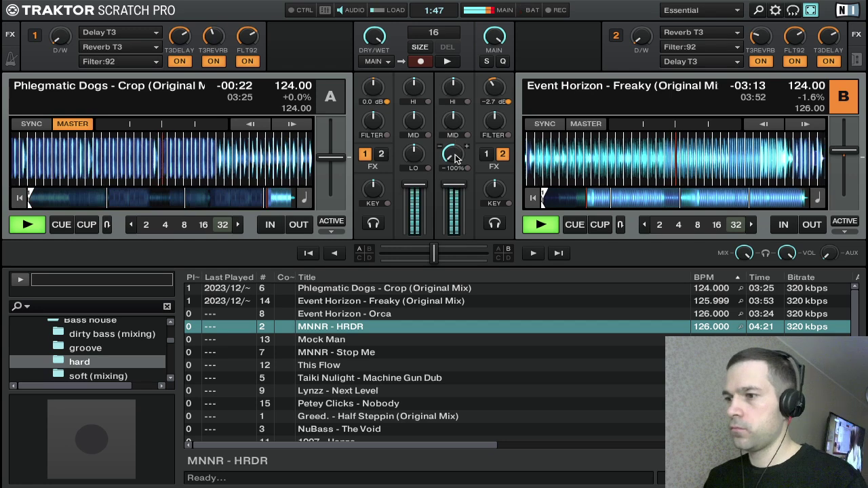
{"action": "scroll", "coordinate": [455, 158], "scroll_direction": "up", "scroll_amount": 6}
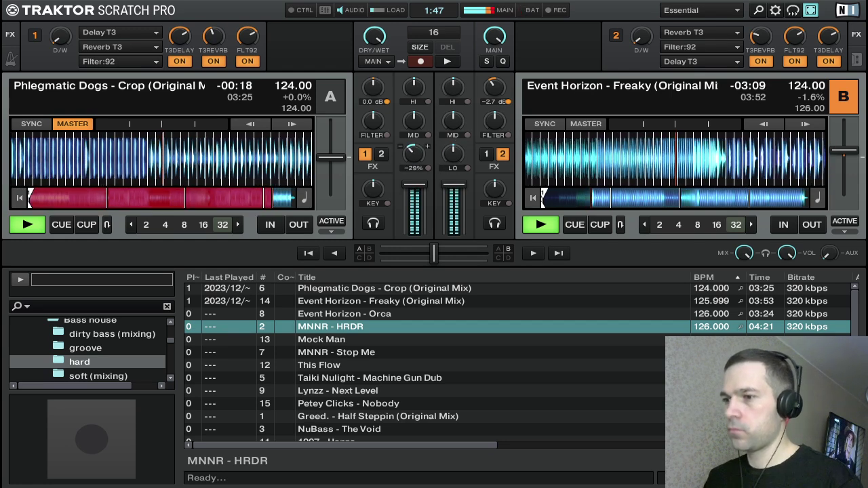
Step: Lower deck A's EQ, cutting the lows fully and setting the mids to -51% and the highs to -50%
{"action": "scroll", "coordinate": [413, 132], "scroll_direction": "down", "scroll_amount": 2}
{"action": "scroll", "coordinate": [419, 154], "scroll_direction": "down", "scroll_amount": 2}
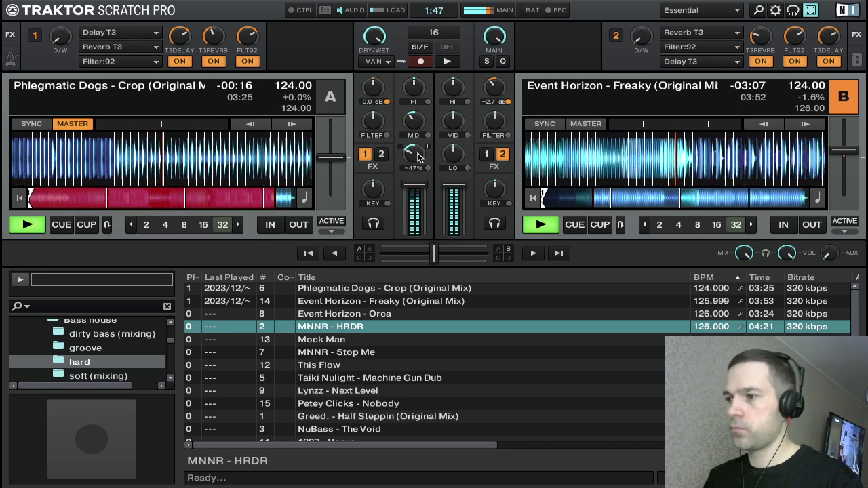
{"action": "scroll", "coordinate": [418, 155], "scroll_direction": "down", "scroll_amount": 4}
{"action": "scroll", "coordinate": [414, 126], "scroll_direction": "down", "scroll_amount": 2}
{"action": "scroll", "coordinate": [415, 88], "scroll_direction": "down", "scroll_amount": 3}
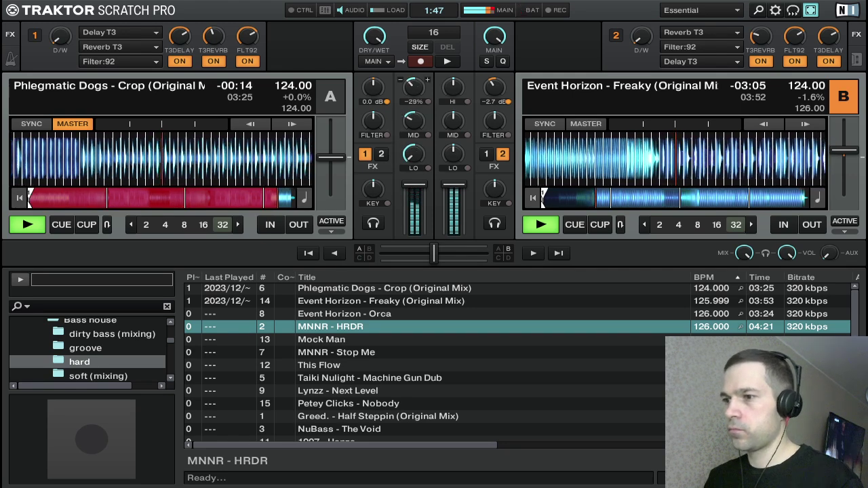
{"action": "scroll", "coordinate": [412, 89], "scroll_direction": "down", "scroll_amount": 2}
{"action": "scroll", "coordinate": [415, 128], "scroll_direction": "down", "scroll_amount": 1}
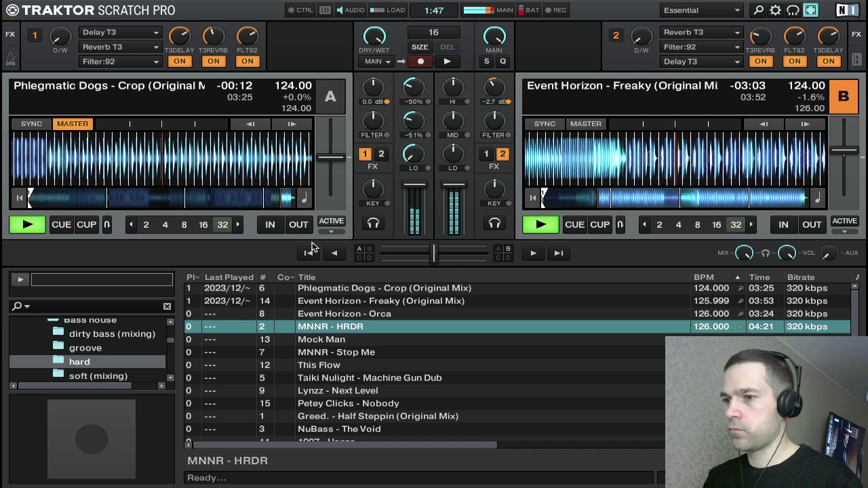
Step: Set an 8-beat loop near the end of deck A's track and reduce its high and mid EQ bands further
{"action": "left_click", "coordinate": [184, 224]}
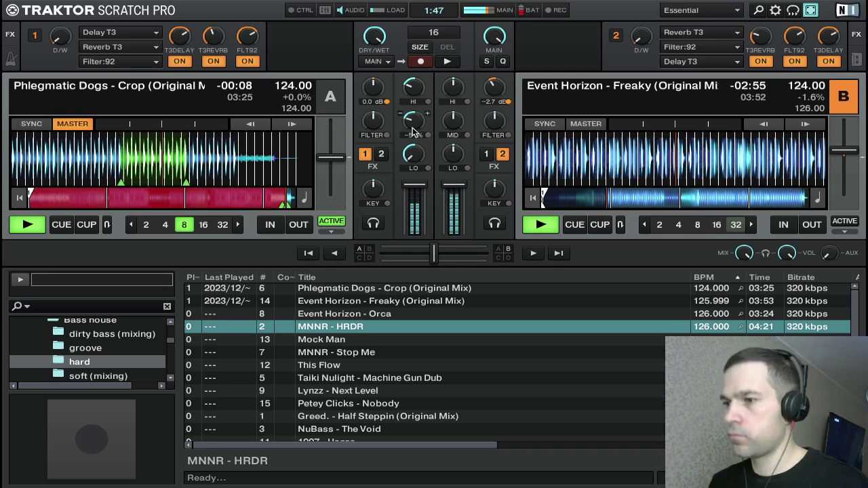
{"action": "left_click_drag", "start_coordinate": [412, 130], "coordinate": [412, 132]}
{"action": "left_click_drag", "start_coordinate": [411, 87], "coordinate": [411, 95]}
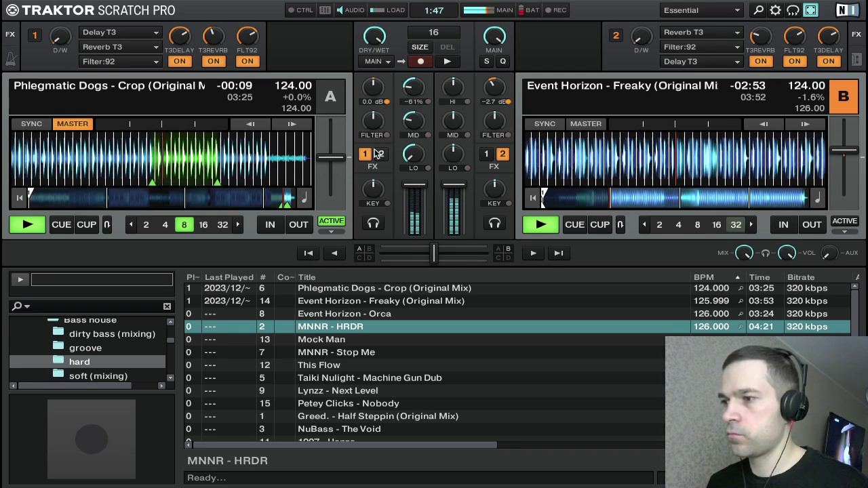
{"action": "mouse_move", "coordinate": [423, 125]}
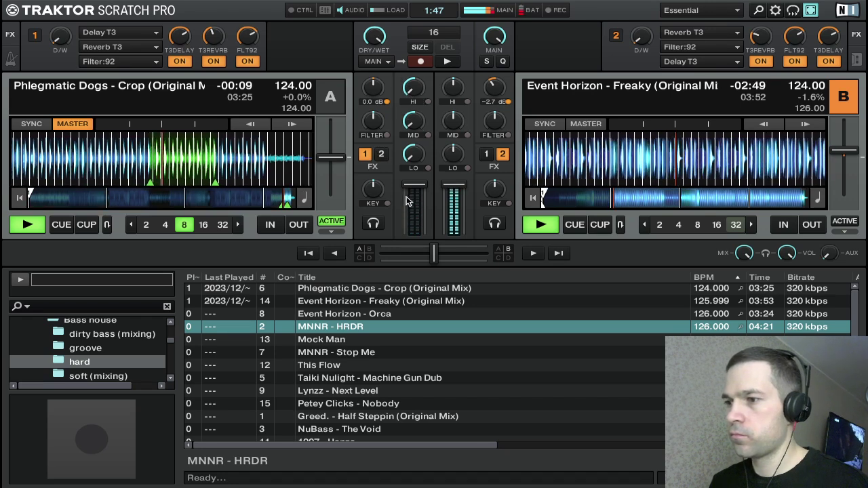
Step: Fade deck A's volume down completely and stop its playback
{"action": "left_click_drag", "start_coordinate": [411, 186], "coordinate": [410, 232]}
{"action": "key", "text": "1"}
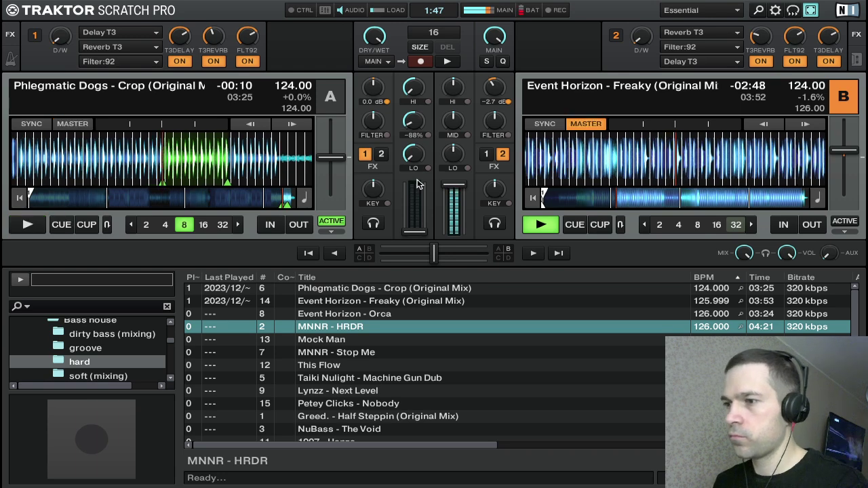
Step: Load Event Horizon - Orca onto deck A and match its tempo to deck B at 124.00 BPM
{"action": "key", "text": "Down"}
{"action": "key", "text": "Down"}
{"action": "key", "text": "Up"}
{"action": "key", "text": "Up"}
{"action": "key", "text": "Up"}
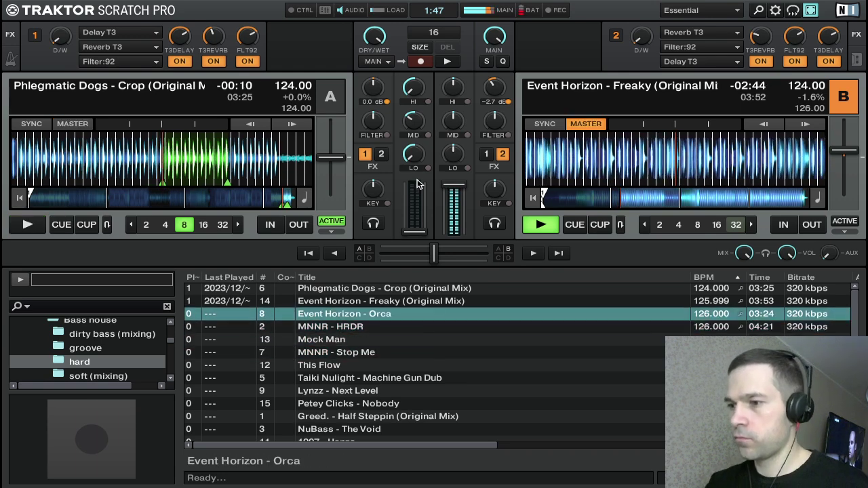
{"action": "key", "text": "ctrl+Left"}
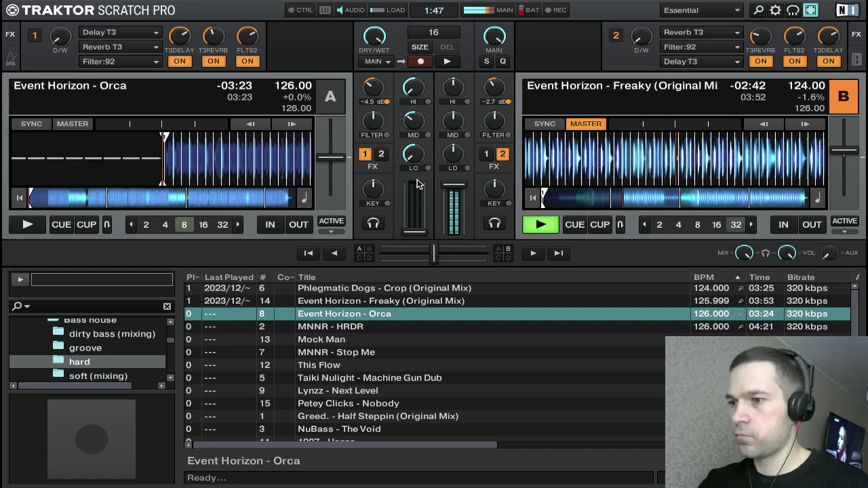
{"action": "key", "text": "a"}
{"action": "key", "text": "s"}
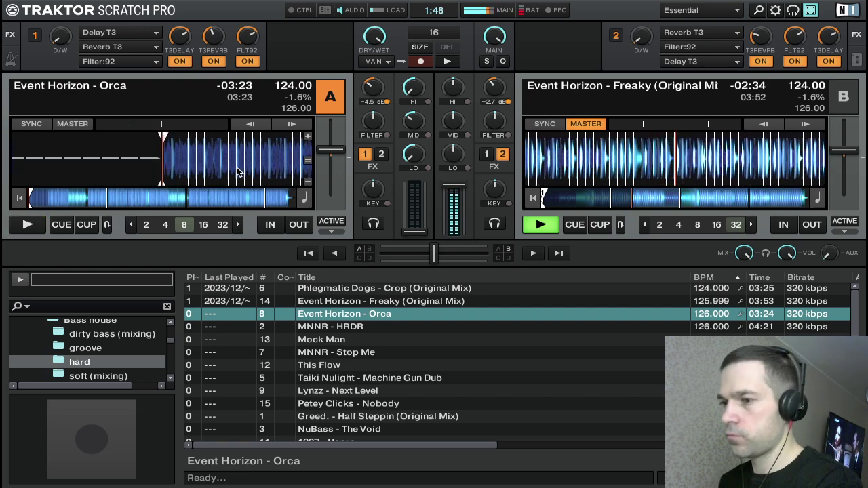
Step: Select Mock Man in the hard playlist and look through the remaining tracks
{"action": "key", "text": "Down"}
{"action": "key", "text": "Down"}
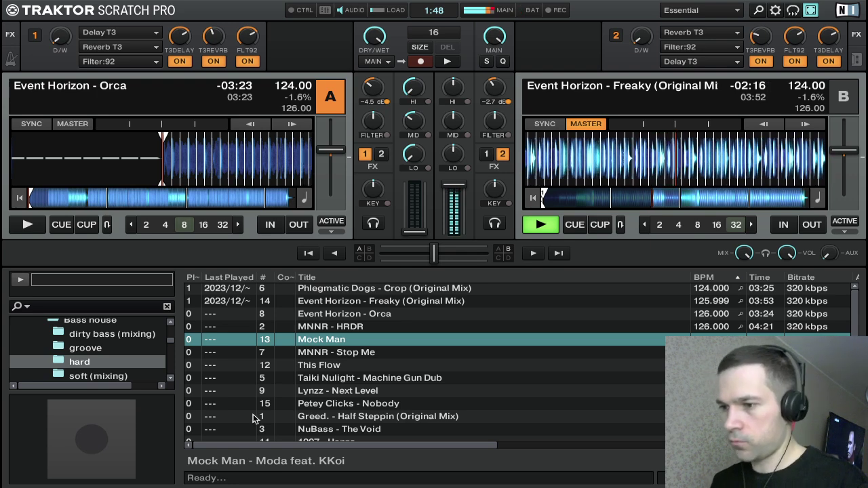
{"action": "scroll", "coordinate": [373, 387], "scroll_direction": "down", "scroll_amount": 1}
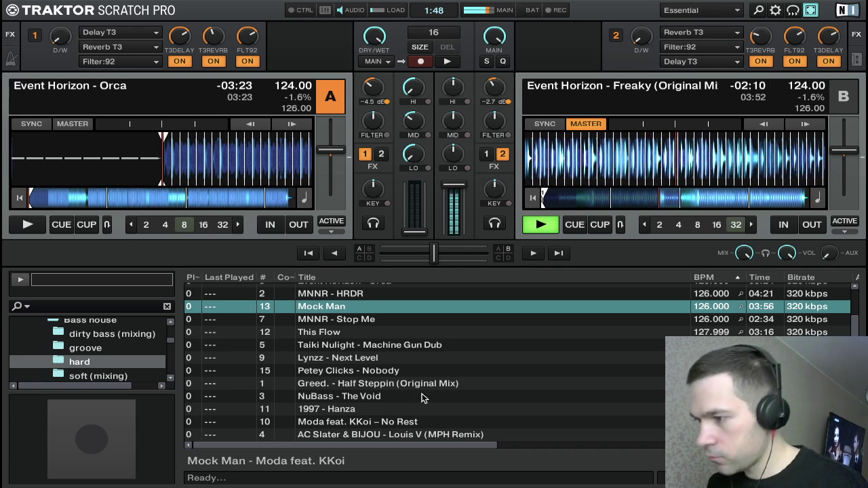
{"action": "scroll", "coordinate": [422, 398], "scroll_direction": "up", "scroll_amount": 1}
{"action": "scroll", "coordinate": [422, 398], "scroll_direction": "down", "scroll_amount": 1}
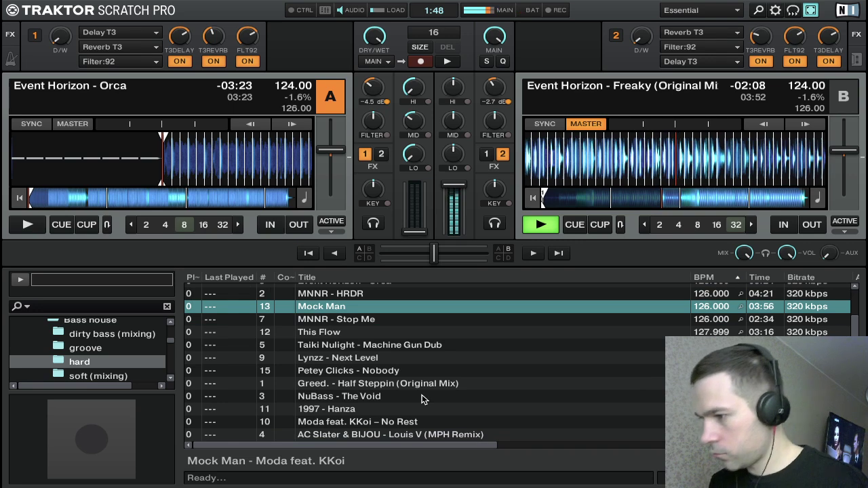
{"action": "scroll", "coordinate": [422, 398], "scroll_direction": "up", "scroll_amount": 1}
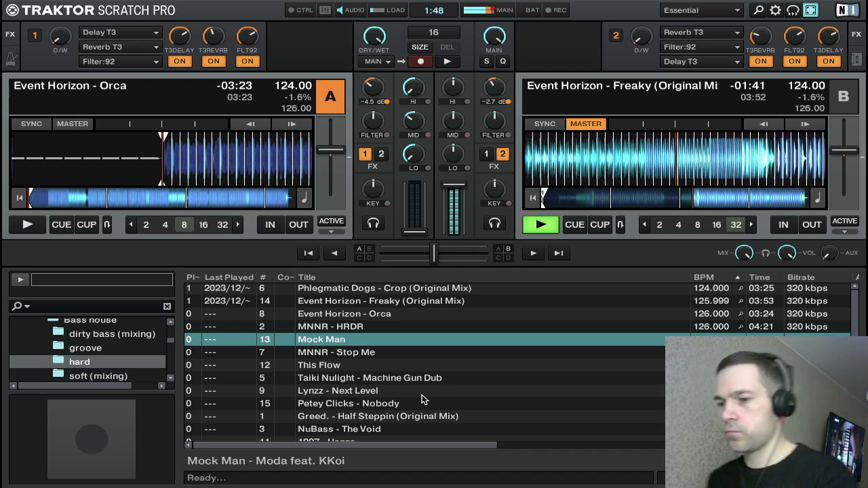
Step: Start Orca on deck A from its cue point in time with deck B, and raise FX unit 2's dry/wet mix
{"action": "key", "text": "c"}
{"action": "key", "text": "c"}
{"action": "key", "text": "c"}
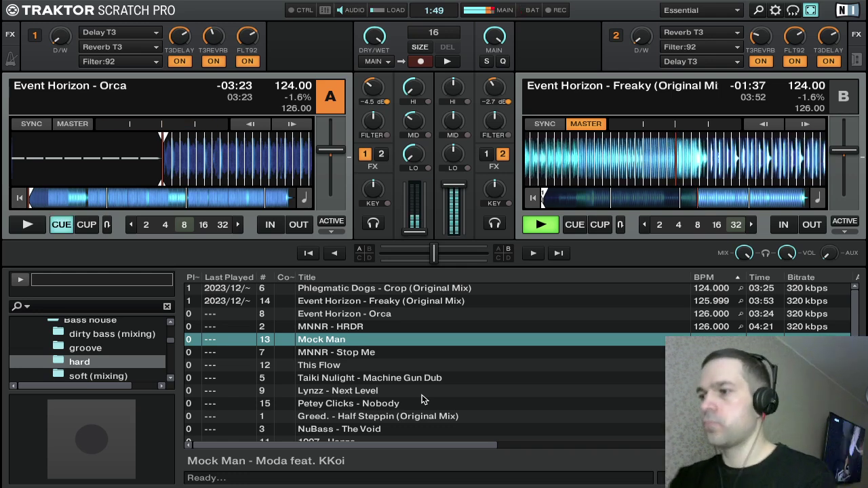
{"action": "key", "text": "c"}
{"action": "key", "text": "c"}
{"action": "key", "text": "space"}
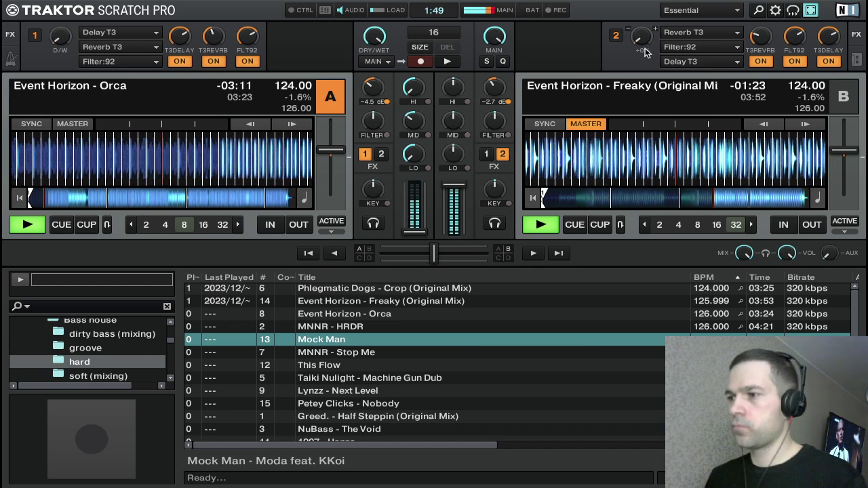
{"action": "left_click_drag", "start_coordinate": [641, 38], "coordinate": [641, 26]}
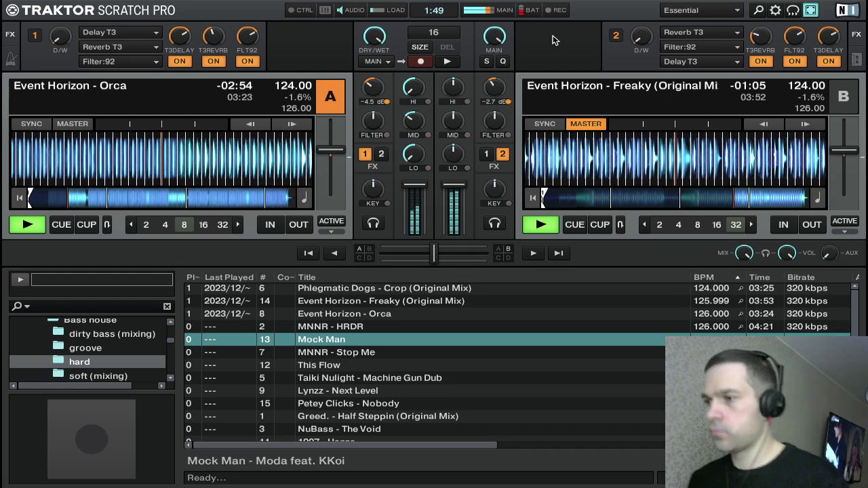
Step: Restore deck A's high, mid and low EQ bands to 0% and cut deck B's low band fully
{"action": "left_click_drag", "start_coordinate": [409, 102], "coordinate": [417, 92]}
{"action": "double_click", "coordinate": [416, 91]}
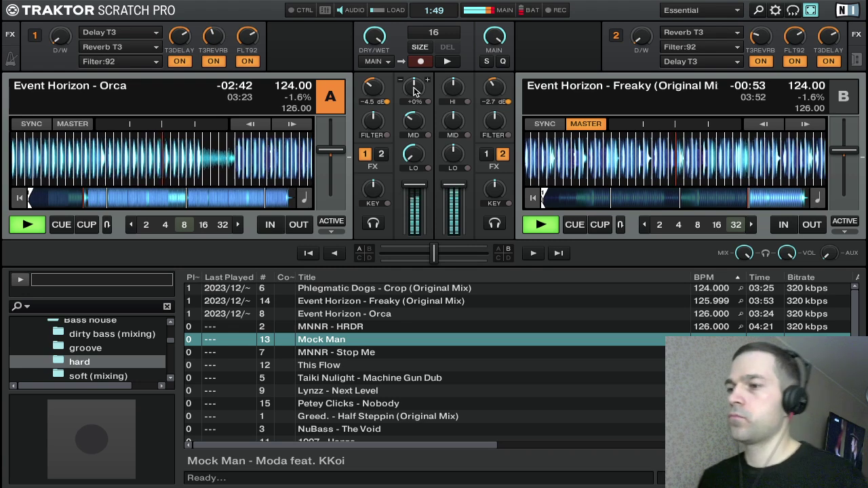
{"action": "left_click_drag", "start_coordinate": [415, 125], "coordinate": [444, 197]}
{"action": "double_click", "coordinate": [419, 123]}
{"action": "double_click", "coordinate": [421, 150]}
{"action": "left_click", "coordinate": [418, 123]}
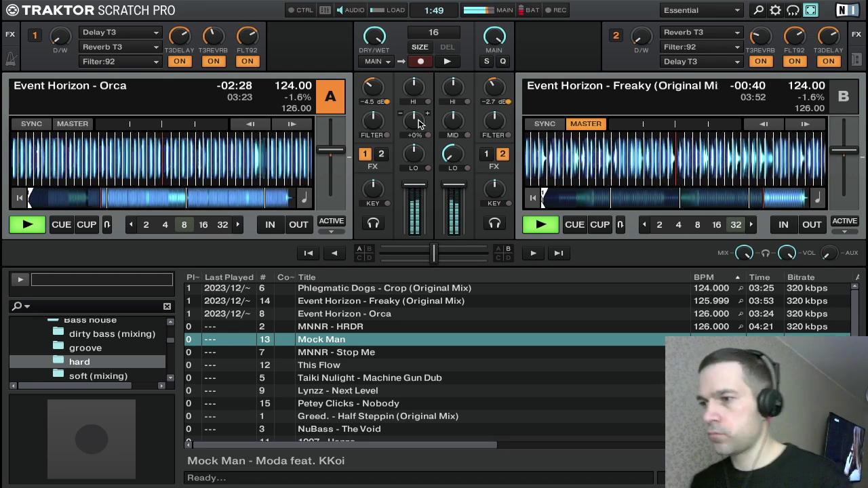
Step: Raise deck A's gain to -1.6 dB, cut deck B's mid band fully and lower its high band to -75%
{"action": "left_click_drag", "start_coordinate": [373, 88], "coordinate": [373, 79]}
{"action": "left_click_drag", "start_coordinate": [455, 92], "coordinate": [456, 138]}
{"action": "scroll", "coordinate": [452, 122], "scroll_direction": "down", "scroll_amount": 8}
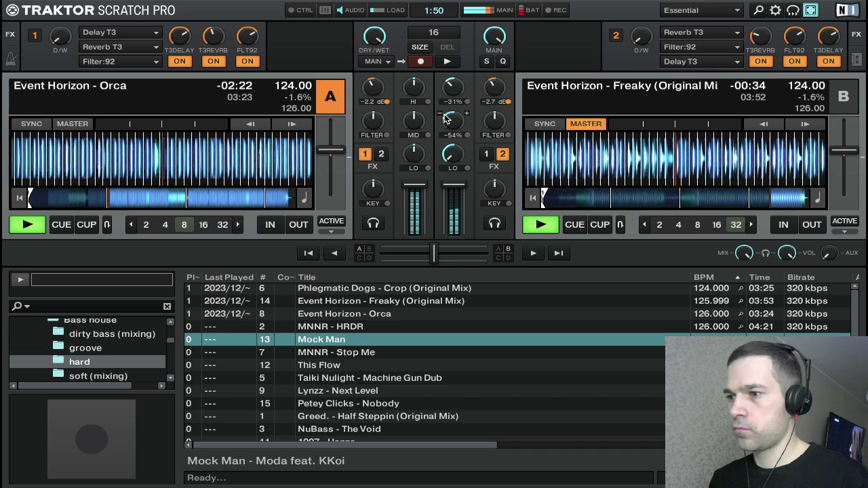
{"action": "scroll", "coordinate": [452, 88], "scroll_direction": "down", "scroll_amount": 3}
{"action": "left_click_drag", "start_coordinate": [453, 87], "coordinate": [453, 95]}
{"action": "left_click_drag", "start_coordinate": [453, 121], "coordinate": [453, 141]}
{"action": "left_click_drag", "start_coordinate": [375, 87], "coordinate": [375, 83]}
{"action": "scroll", "coordinate": [448, 87], "scroll_direction": "down", "scroll_amount": 10}
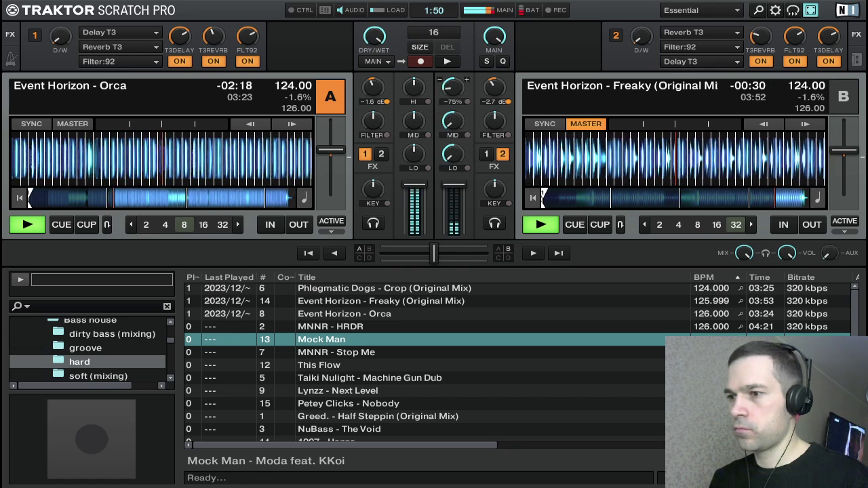
Step: Cut deck B's high band fully and close its volume fader
{"action": "scroll", "coordinate": [453, 92], "scroll_direction": "down", "scroll_amount": 2}
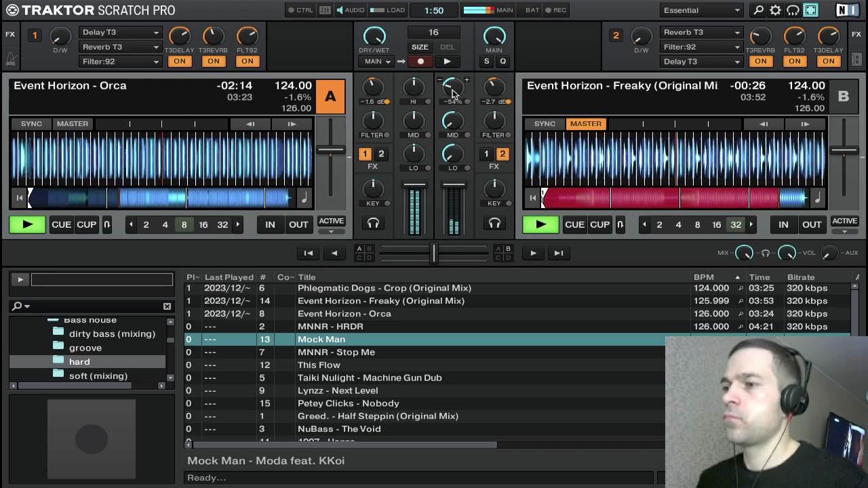
{"action": "scroll", "coordinate": [455, 91], "scroll_direction": "down", "scroll_amount": 4}
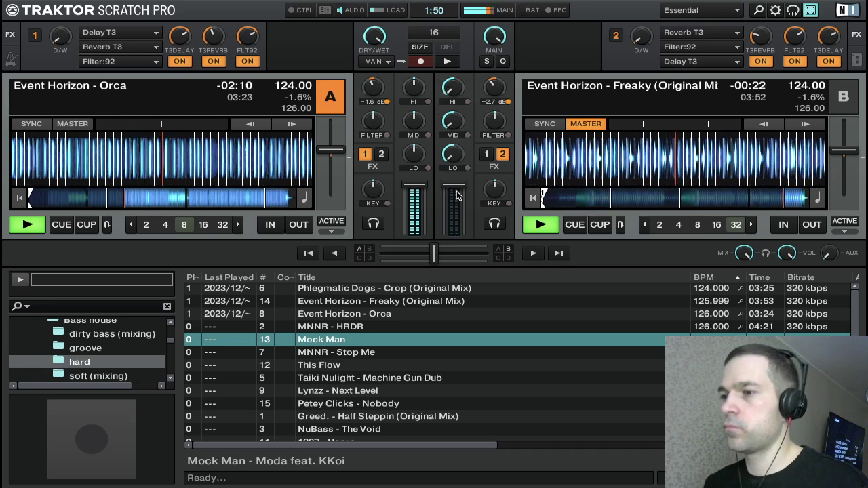
{"action": "scroll", "coordinate": [460, 195], "scroll_direction": "down", "scroll_amount": 6}
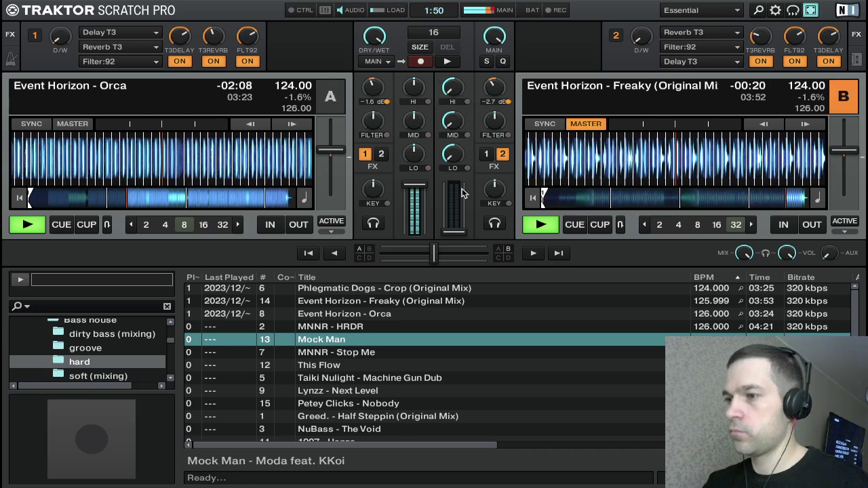
Step: Stop Freaky at its starting point and load MNNR - HRDR from the hard playlist onto deck B
{"action": "key", "text": "l"}
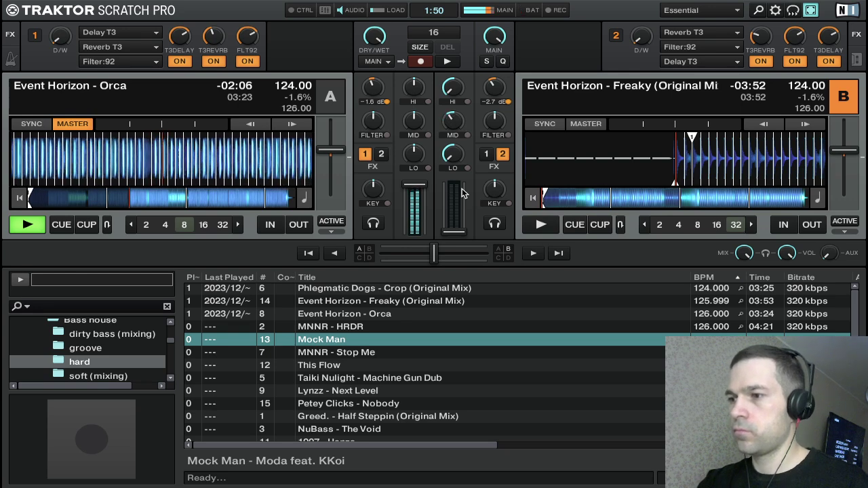
{"action": "key", "text": "Down"}
{"action": "key", "text": "Down"}
{"action": "key", "text": "Up"}
{"action": "key", "text": "Up"}
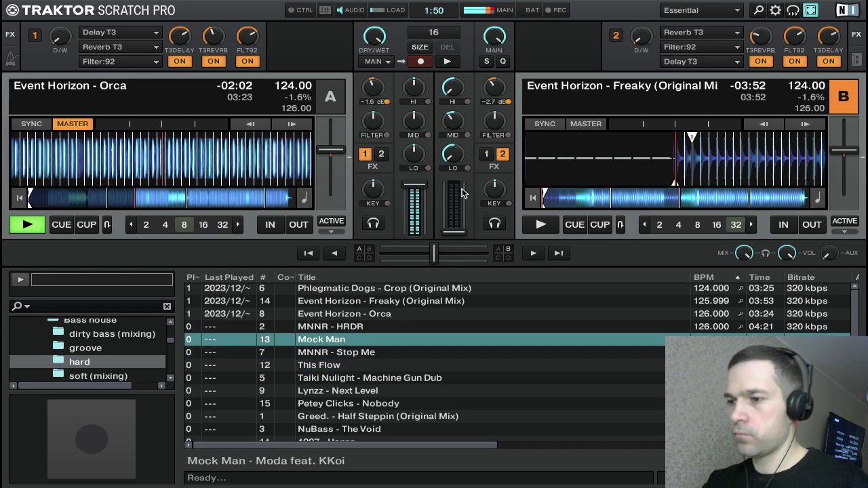
{"action": "key", "text": "Up"}
{"action": "key", "text": "ctrl+Right"}
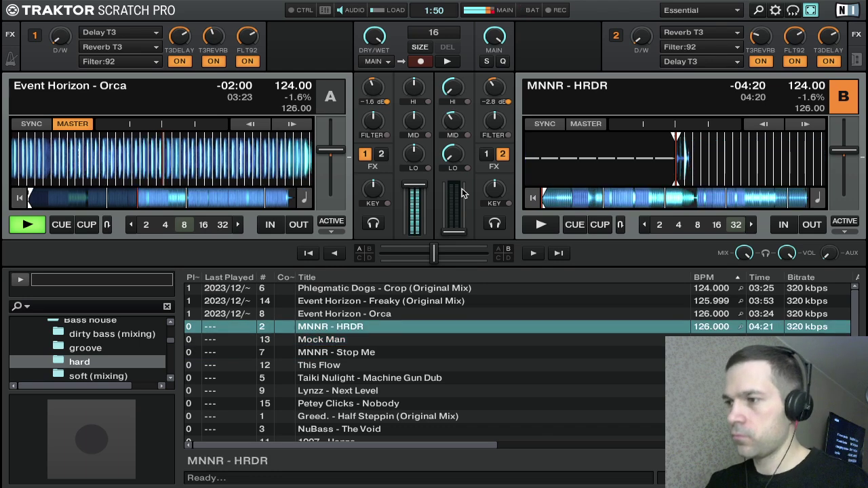
Step: Select MNNR - Stop Me in the hard playlist and start HRDR on deck B in time with deck A
{"action": "key", "text": "Down"}
{"action": "key", "text": "Down"}
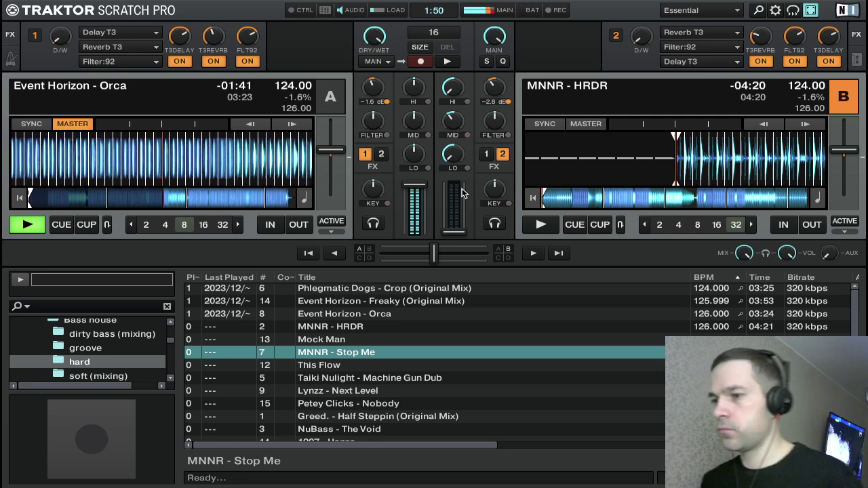
{"action": "mouse_move", "coordinate": [516, 1]}
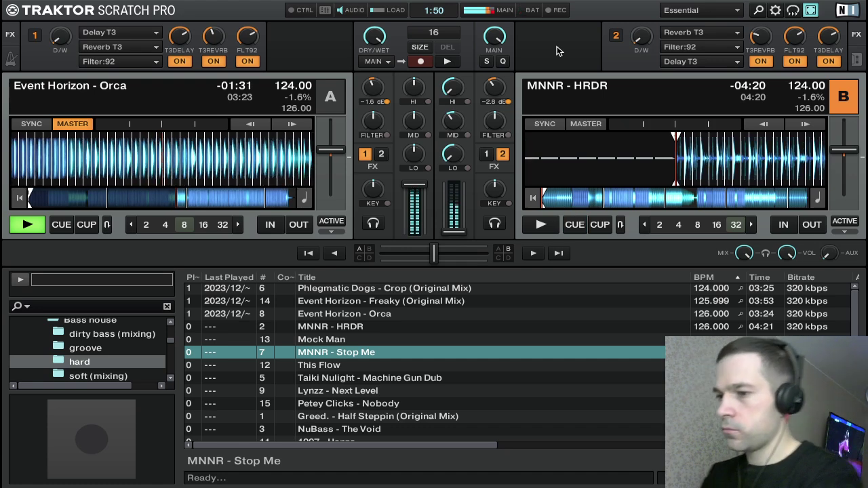
{"action": "scroll", "coordinate": [512, 366], "scroll_direction": "down", "scroll_amount": 1}
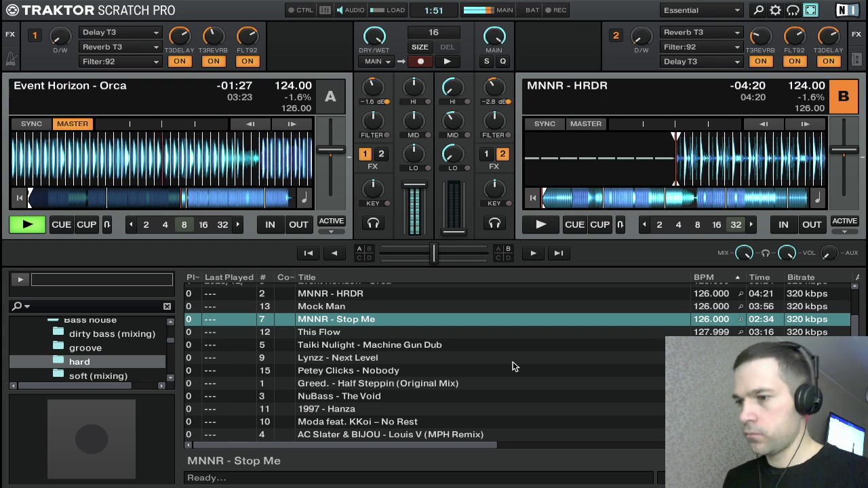
{"action": "scroll", "coordinate": [512, 366], "scroll_direction": "up", "scroll_amount": 1}
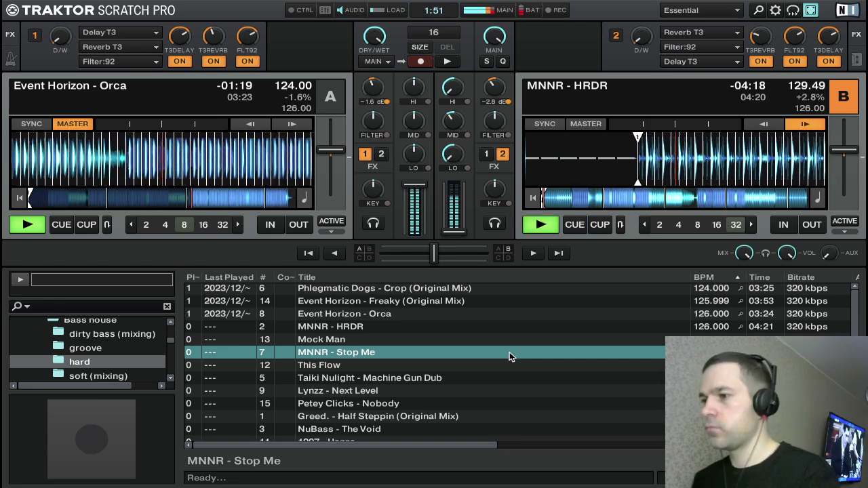
Step: Raise deck B's volume fader fully and restore its high, mid and low EQ bands to 0%
{"action": "left_click_drag", "start_coordinate": [454, 231], "coordinate": [453, 184]}
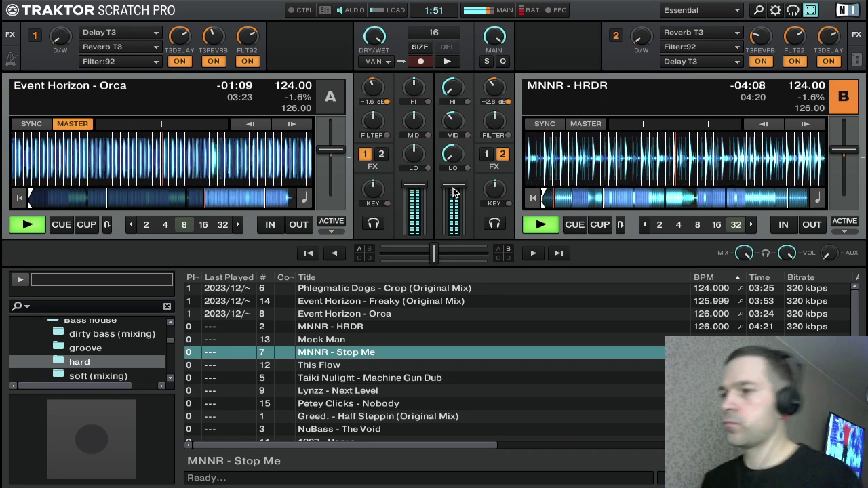
{"action": "left_click_drag", "start_coordinate": [453, 89], "coordinate": [453, 54]}
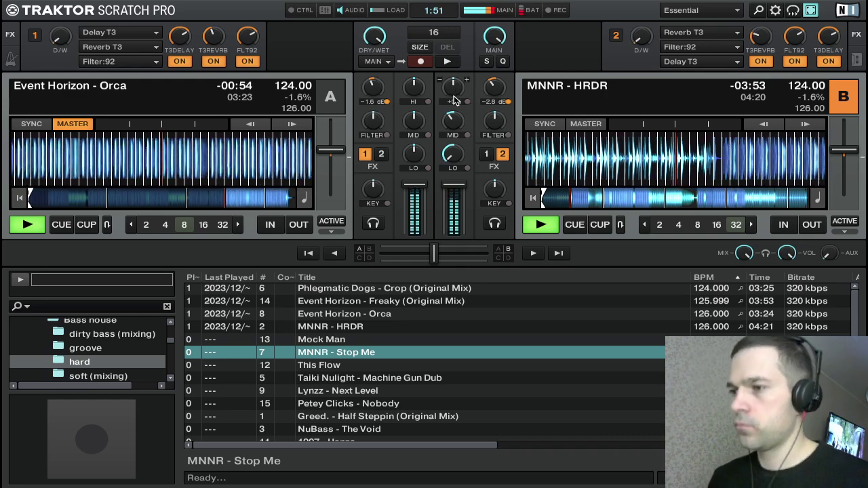
{"action": "mouse_move", "coordinate": [447, 148]}
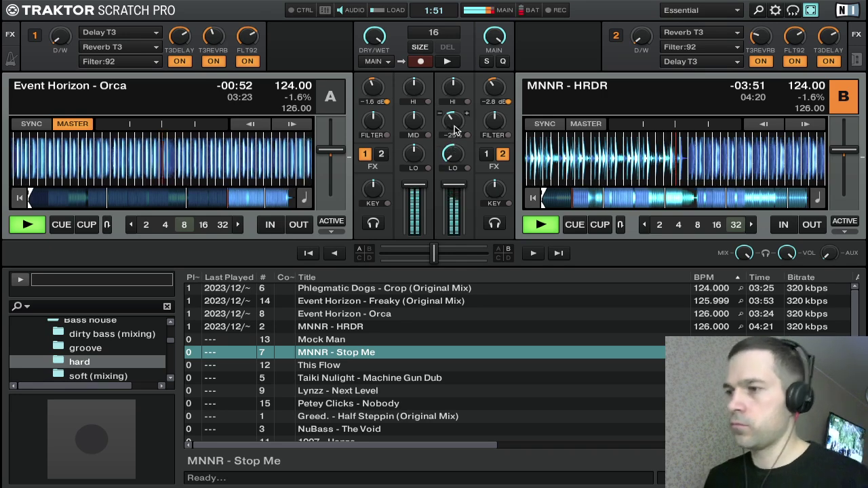
{"action": "double_click", "coordinate": [452, 124]}
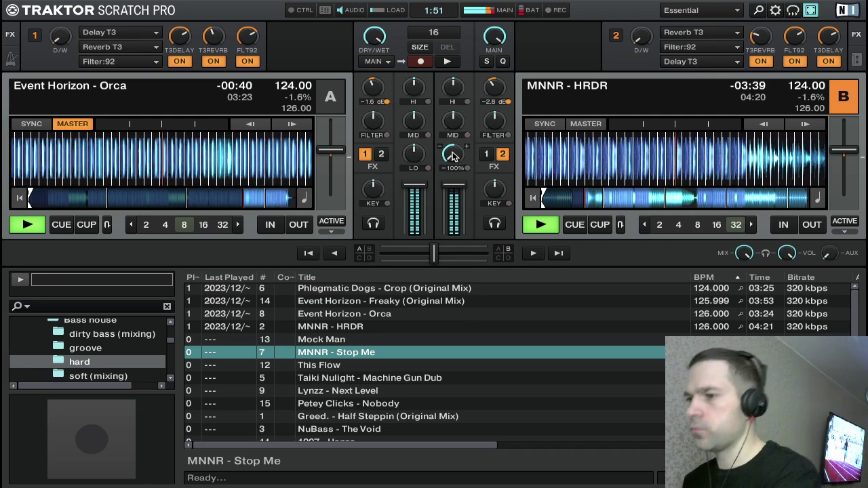
{"action": "scroll", "coordinate": [453, 155], "scroll_direction": "up", "scroll_amount": 5}
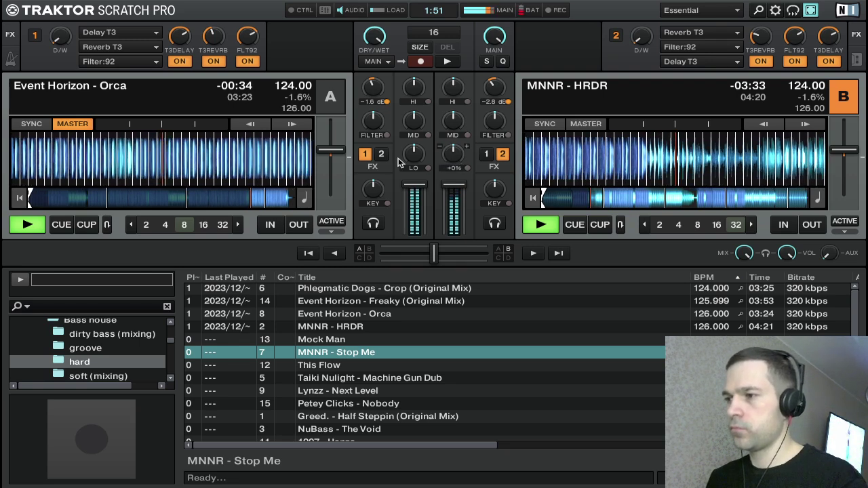
Step: Cut deck A's low band fully, lower its high and mid bands partway, and trim deck B's gain to -2.9 dB
{"action": "scroll", "coordinate": [412, 155], "scroll_direction": "down", "scroll_amount": 2}
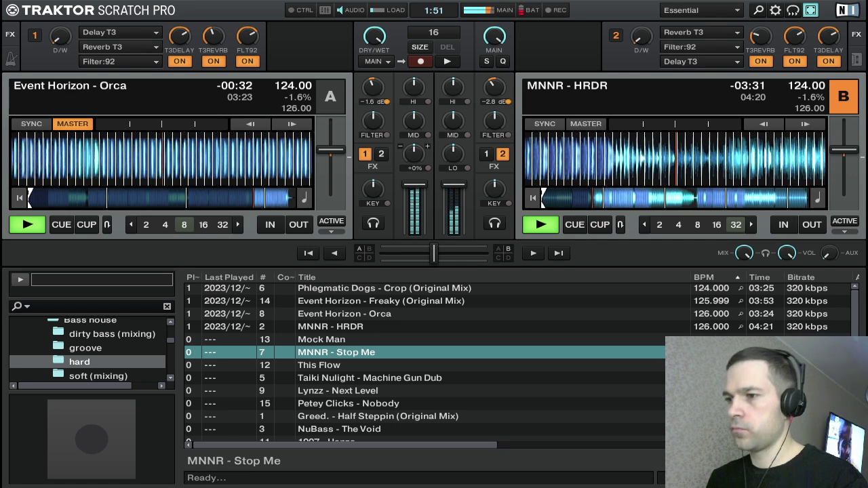
{"action": "scroll", "coordinate": [413, 120], "scroll_direction": "down", "scroll_amount": 3}
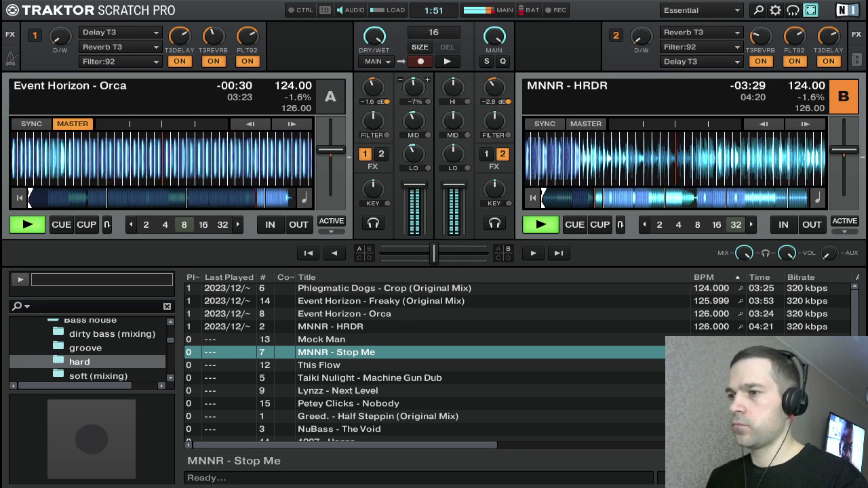
{"action": "left_click_drag", "start_coordinate": [413, 90], "coordinate": [412, 166]}
{"action": "left_click_drag", "start_coordinate": [412, 124], "coordinate": [411, 134]}
{"action": "scroll", "coordinate": [495, 86], "scroll_direction": "down", "scroll_amount": 1}
{"action": "scroll", "coordinate": [494, 86], "scroll_direction": "up", "scroll_amount": 1}
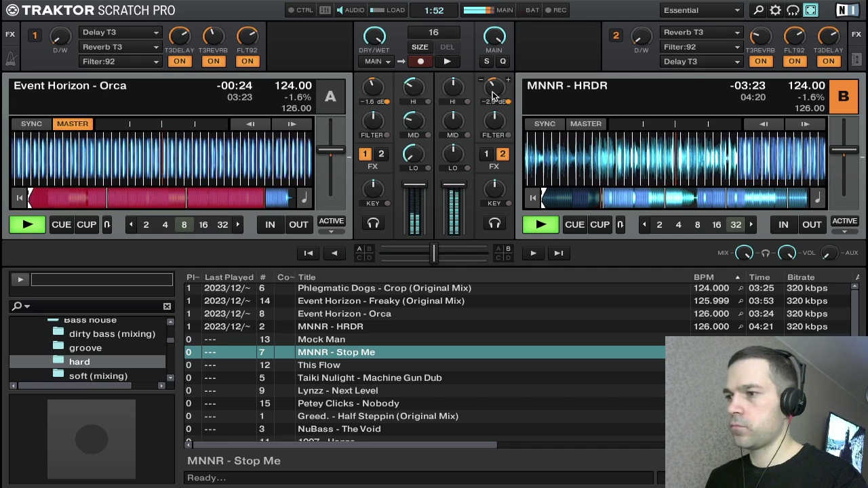
Step: Cut deck A's mid and high bands fully and close its volume fader
{"action": "scroll", "coordinate": [415, 122], "scroll_direction": "down", "scroll_amount": 2}
{"action": "scroll", "coordinate": [415, 123], "scroll_direction": "down", "scroll_amount": 2}
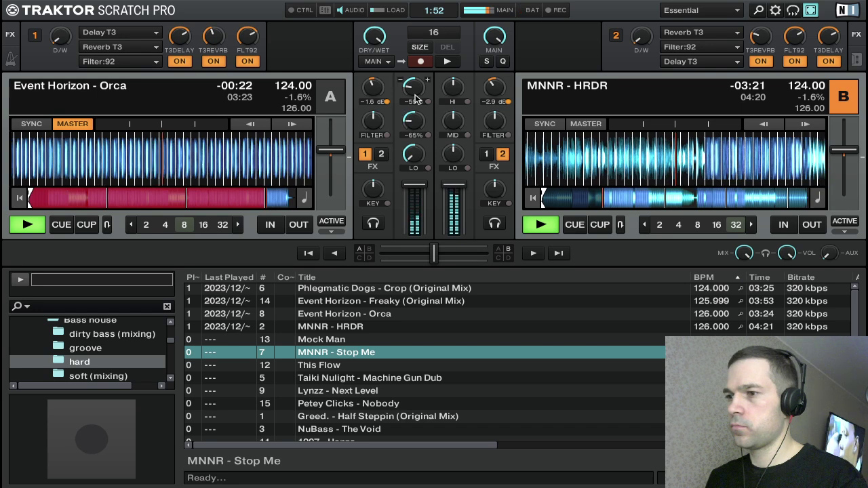
{"action": "scroll", "coordinate": [412, 88], "scroll_direction": "down", "scroll_amount": 7}
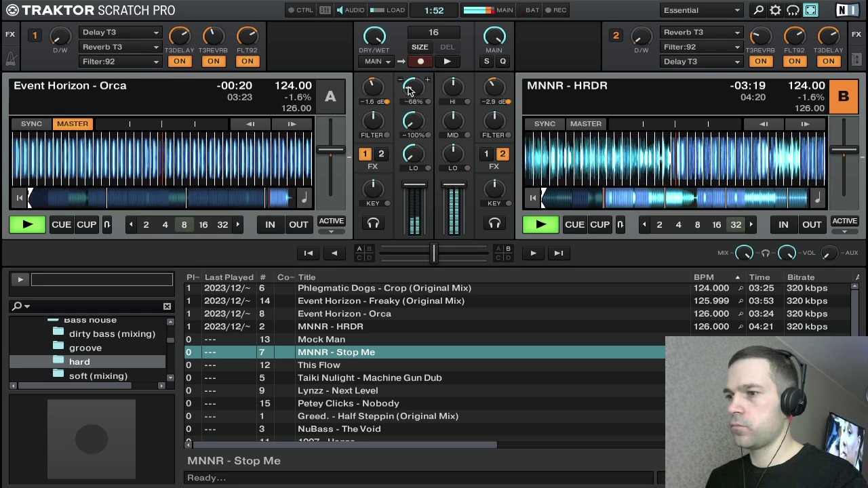
{"action": "scroll", "coordinate": [417, 187], "scroll_direction": "down", "scroll_amount": 10}
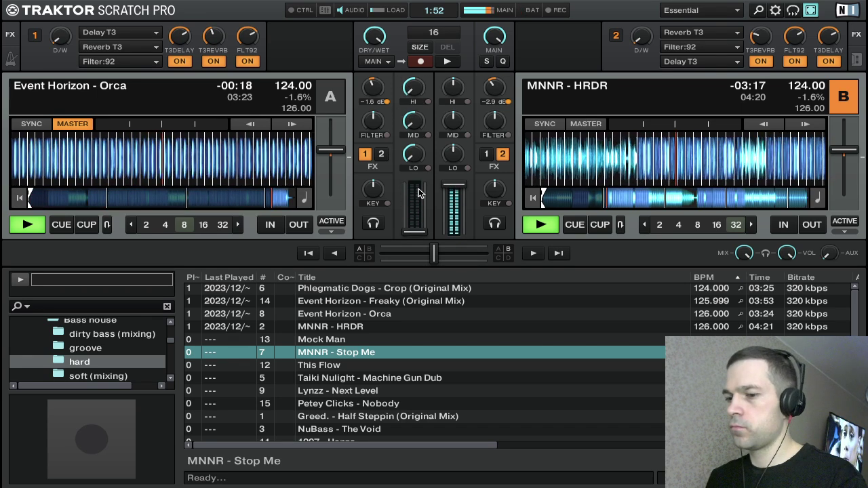
Step: Return Orca to its start, load Mock Man from the hard playlist onto deck A, and select MNNR - Stop Me
{"action": "key", "text": "c"}
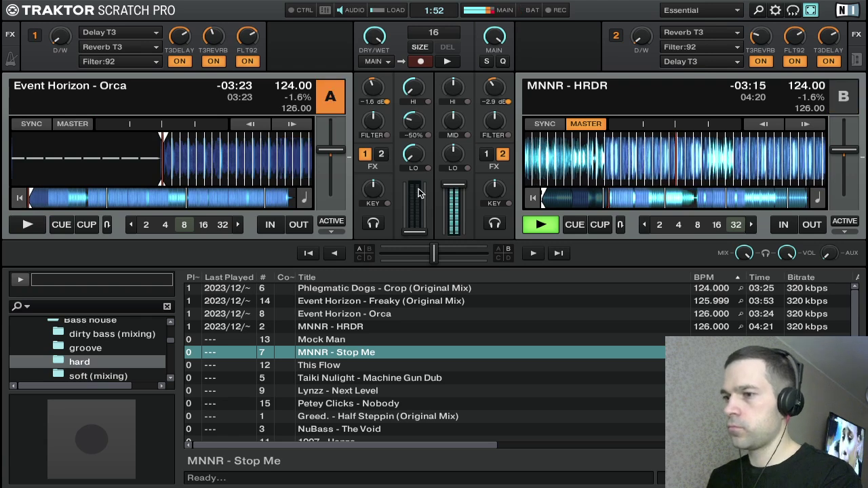
{"action": "key", "text": "Down"}
{"action": "key", "text": "Down"}
{"action": "key", "text": "Down"}
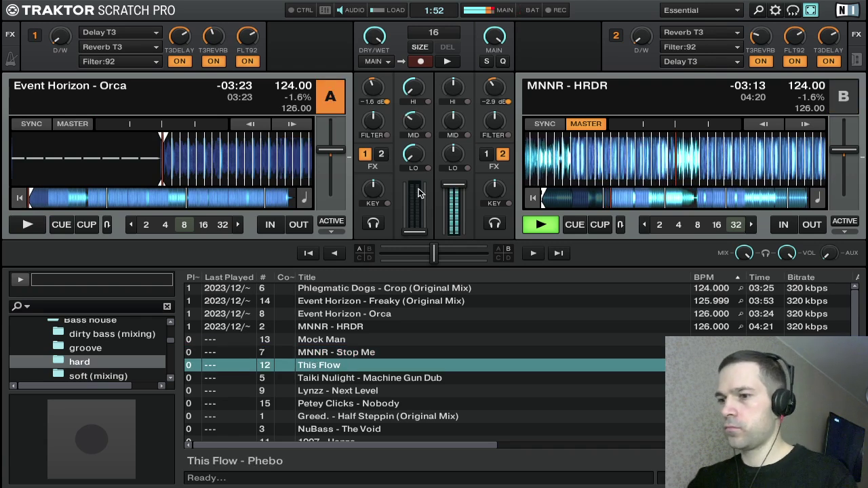
{"action": "key", "text": "Up"}
{"action": "key", "text": "Up"}
{"action": "key", "text": "Up"}
{"action": "key", "text": "Up"}
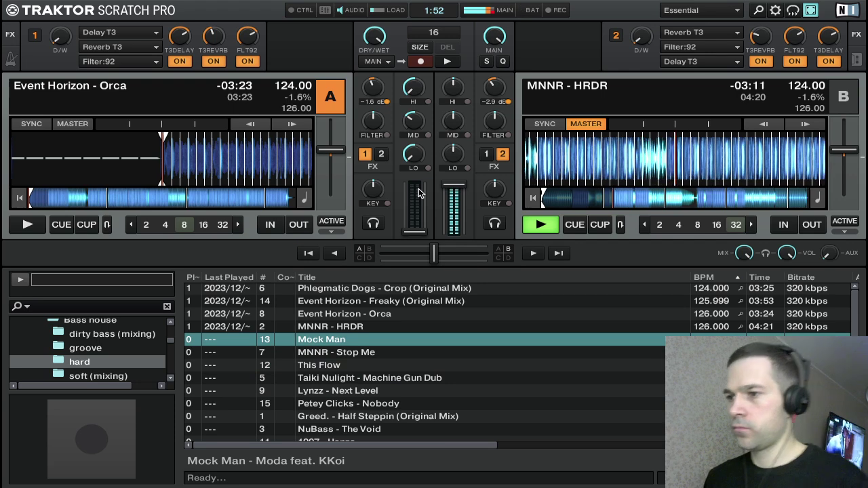
{"action": "key", "text": "ctrl+Left"}
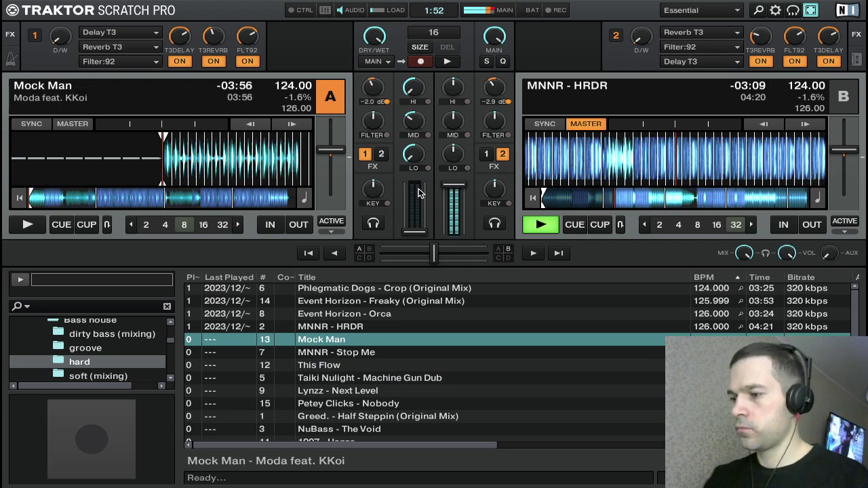
{"action": "key", "text": "Down"}
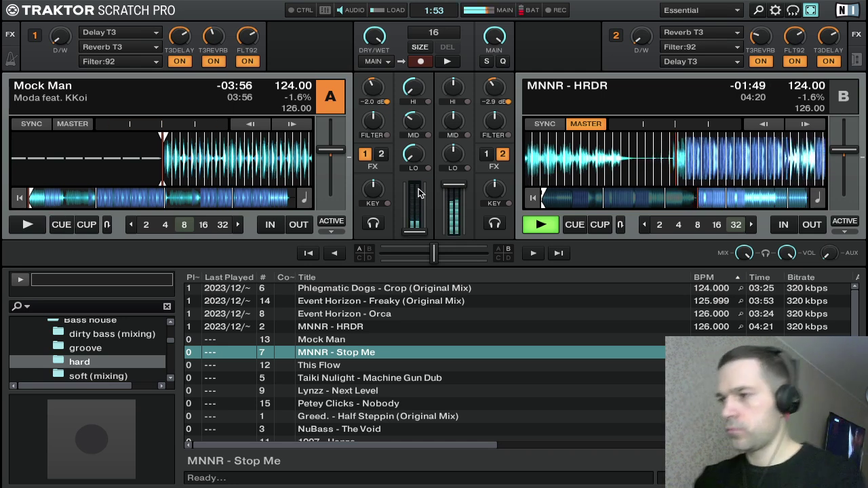
Step: Start Mock Man on deck A and nudge it into time with HRDR on deck B
{"action": "key", "text": "space"}
{"action": "key", "text": "Right"}
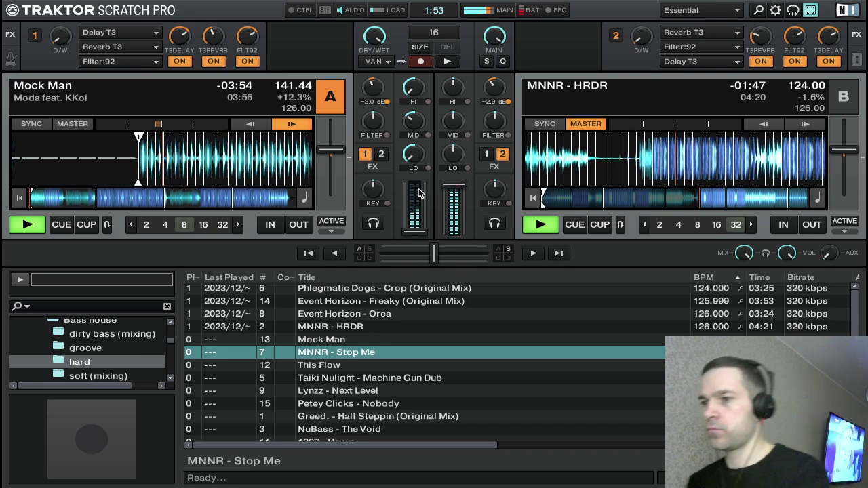
{"action": "key", "text": "Left"}
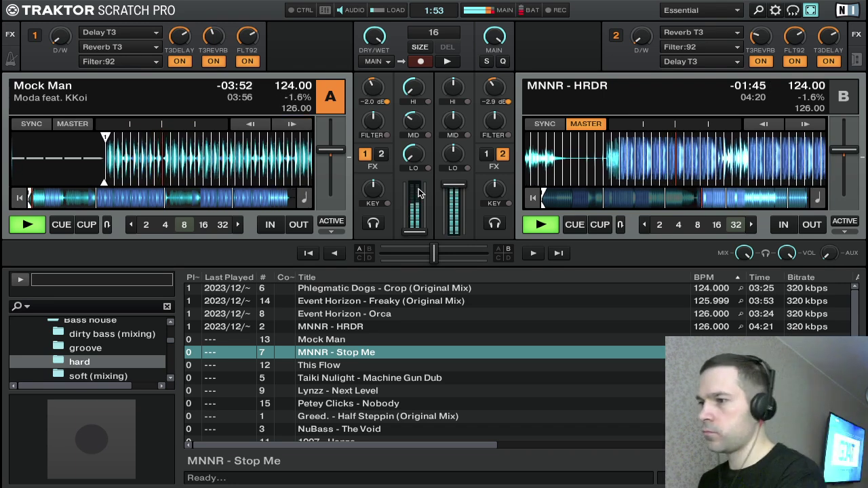
Step: Raise deck A's volume fader fully in stages and select Taiki Nulight - Machine Gun Dub in the hard playlist
{"action": "mouse_move", "coordinate": [416, 229]}
{"action": "left_mouse_down"}
{"action": "mouse_move", "coordinate": [415, 187]}
{"action": "mouse_move", "coordinate": [414, 232]}
{"action": "left_mouse_up"}
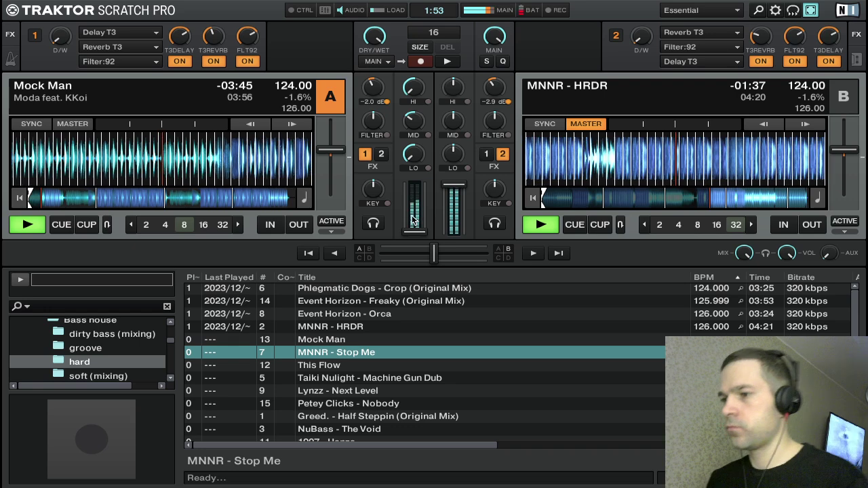
{"action": "left_click_drag", "start_coordinate": [415, 231], "coordinate": [414, 208]}
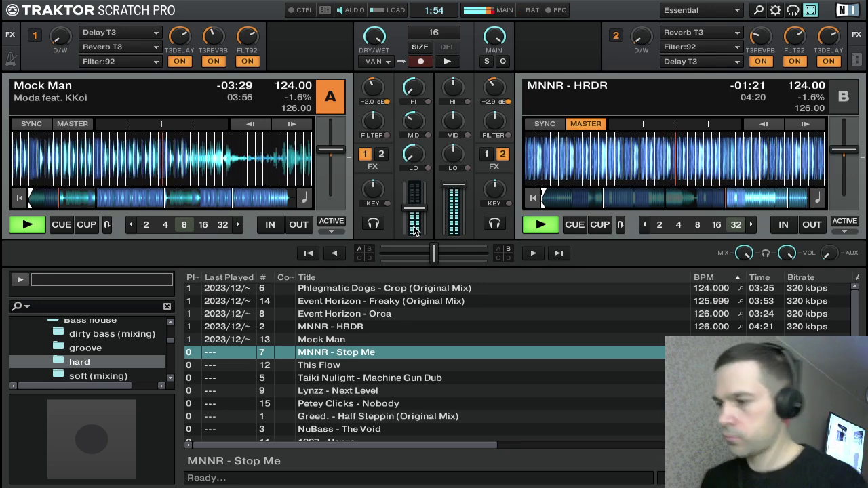
{"action": "key", "text": "Down"}
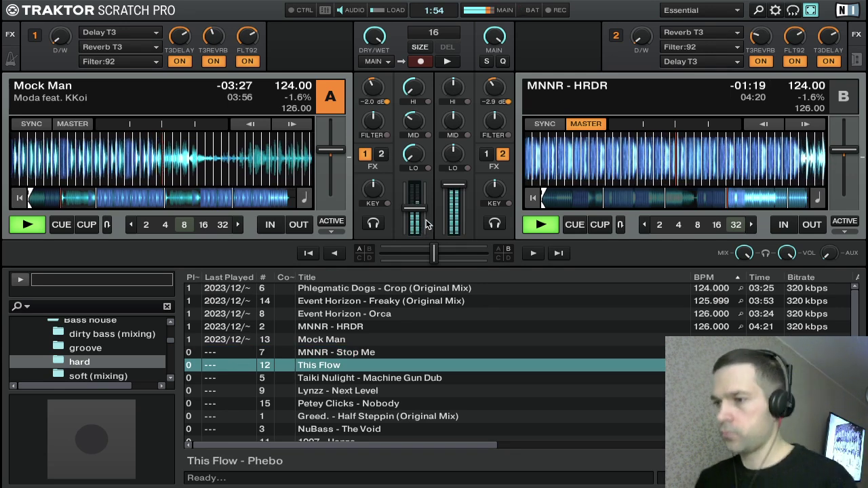
{"action": "left_click_drag", "start_coordinate": [418, 216], "coordinate": [415, 186]}
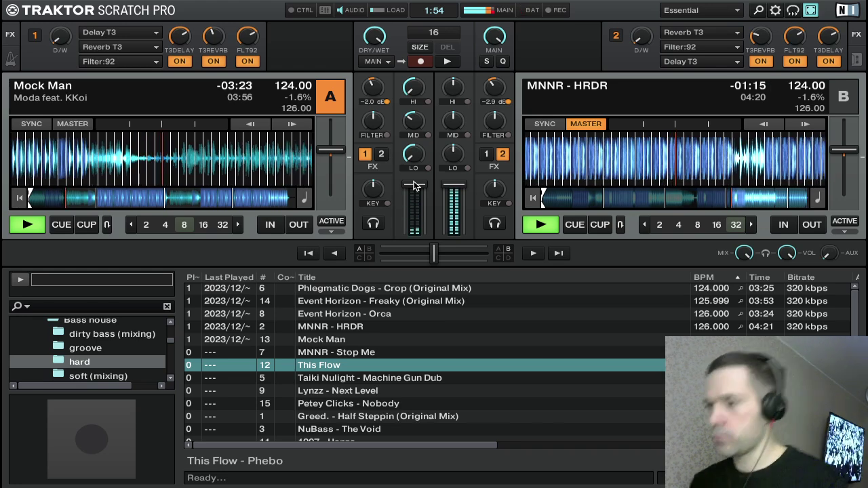
{"action": "key", "text": "Down"}
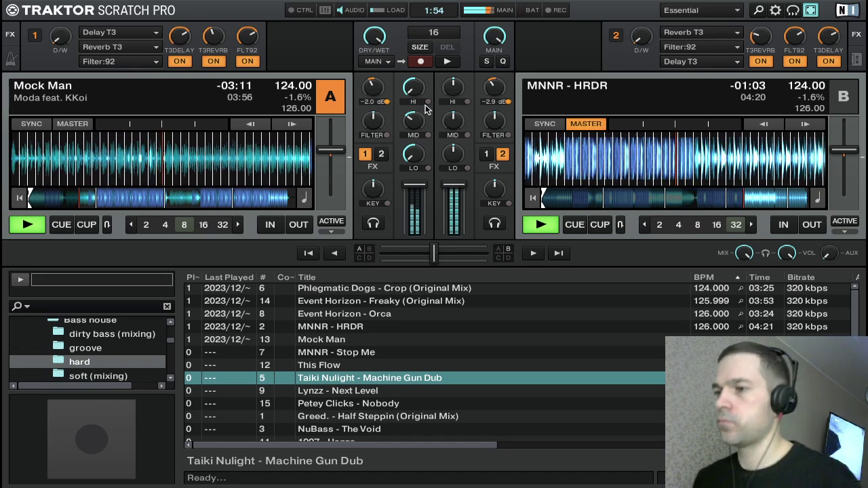
Step: Restore deck A's high and low bands to neutral and bring its mid band up to -14%
{"action": "mouse_move", "coordinate": [410, 87]}
{"action": "left_mouse_down"}
{"action": "mouse_move", "coordinate": [409, 67]}
{"action": "mouse_move", "coordinate": [409, 92]}
{"action": "left_mouse_up"}
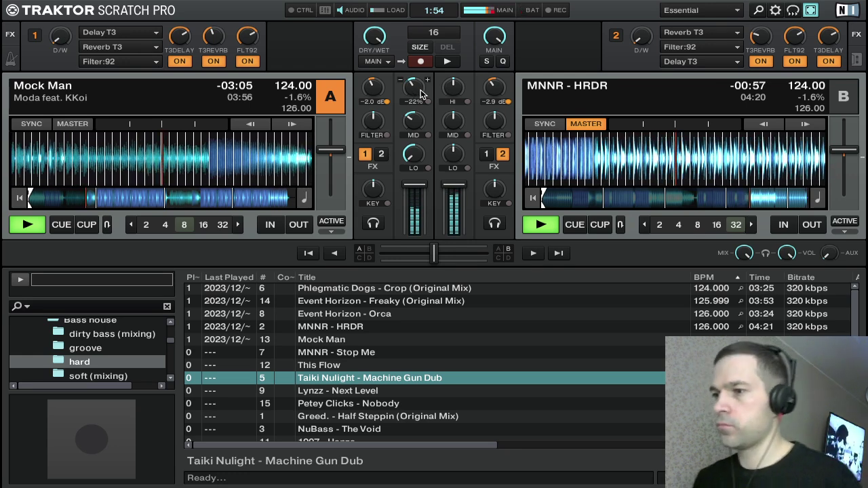
{"action": "double_click", "coordinate": [418, 92]}
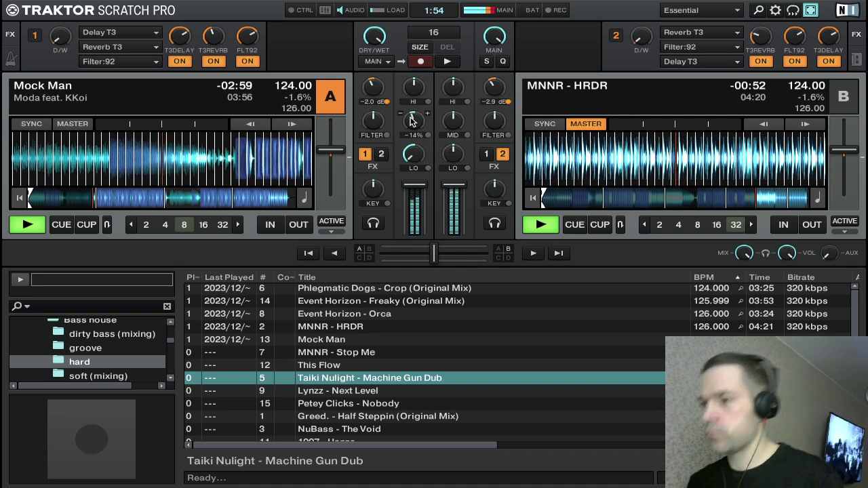
{"action": "double_click", "coordinate": [421, 161]}
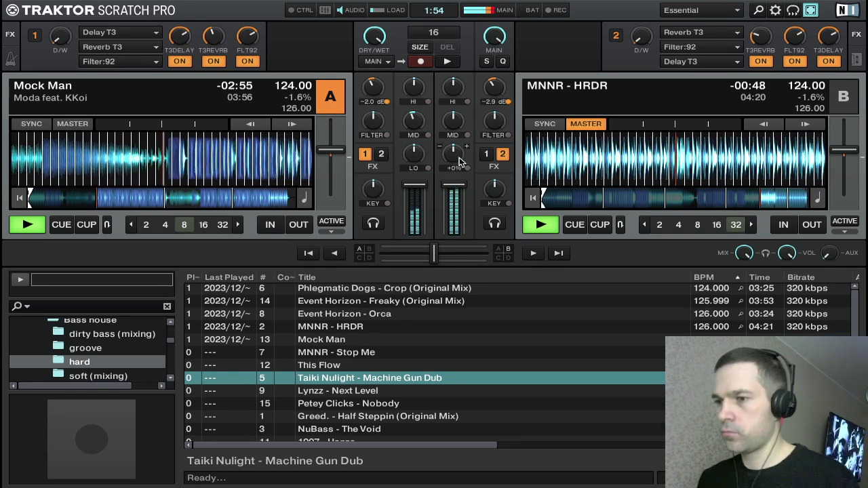
Step: Cut deck B's low band fully and reduce its mid band to -62% in stages, with the high band lowered too
{"action": "left_click_drag", "start_coordinate": [459, 158], "coordinate": [459, 203]}
{"action": "left_click_drag", "start_coordinate": [456, 127], "coordinate": [456, 132]}
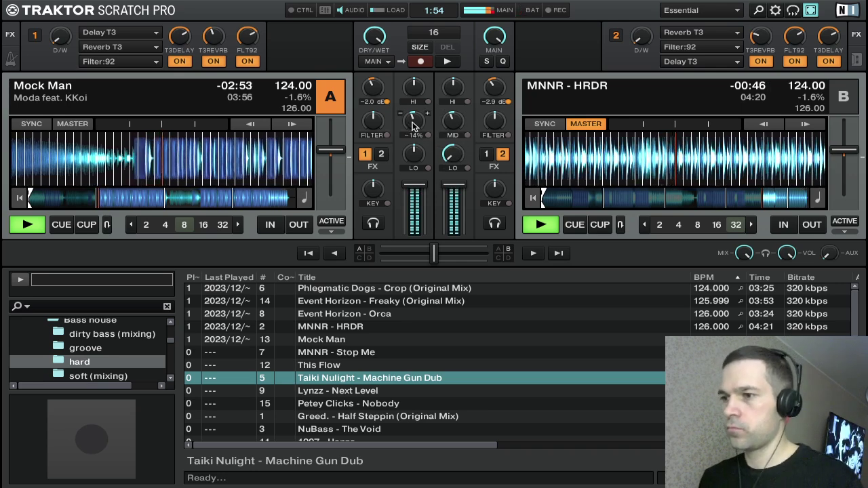
{"action": "left_click_drag", "start_coordinate": [453, 120], "coordinate": [453, 124]}
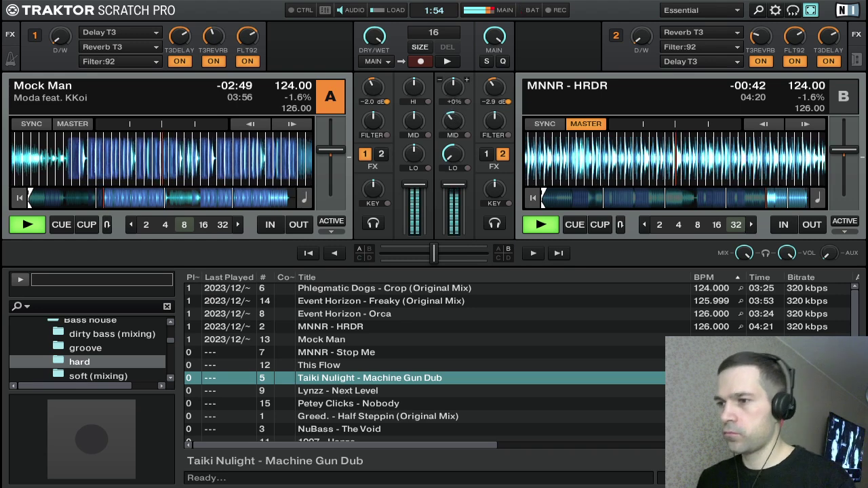
{"action": "left_click_drag", "start_coordinate": [448, 121], "coordinate": [448, 124]}
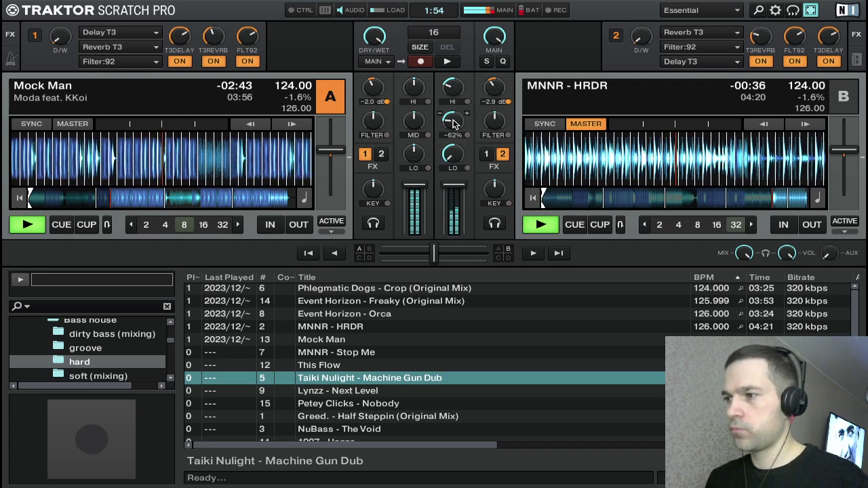
Step: Finish fading out HRDR by cutting deck B's mid and high bands fully and closing its volume fader, and return it to its start
{"action": "left_click_drag", "start_coordinate": [454, 121], "coordinate": [454, 126]}
{"action": "mouse_move", "coordinate": [453, 87]}
{"action": "left_mouse_down"}
{"action": "mouse_move", "coordinate": [458, 122]}
{"action": "mouse_move", "coordinate": [452, 91]}
{"action": "left_mouse_up"}
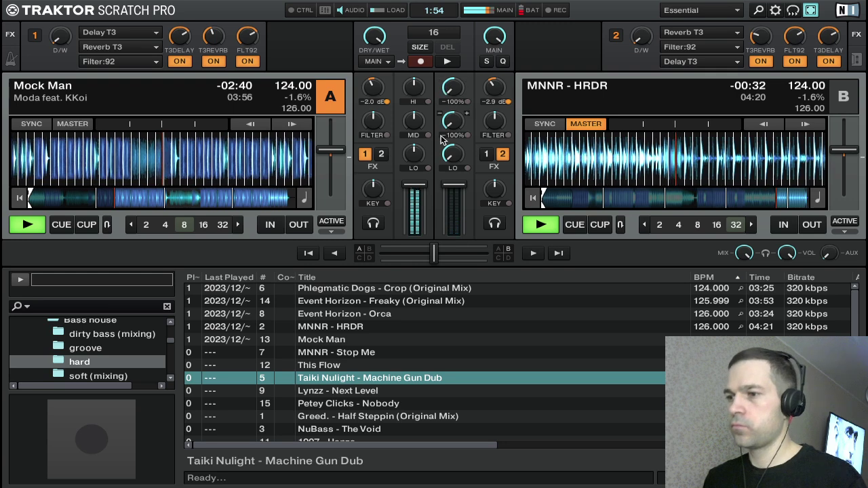
{"action": "left_click_drag", "start_coordinate": [453, 184], "coordinate": [454, 203]}
{"action": "key", "text": "c"}
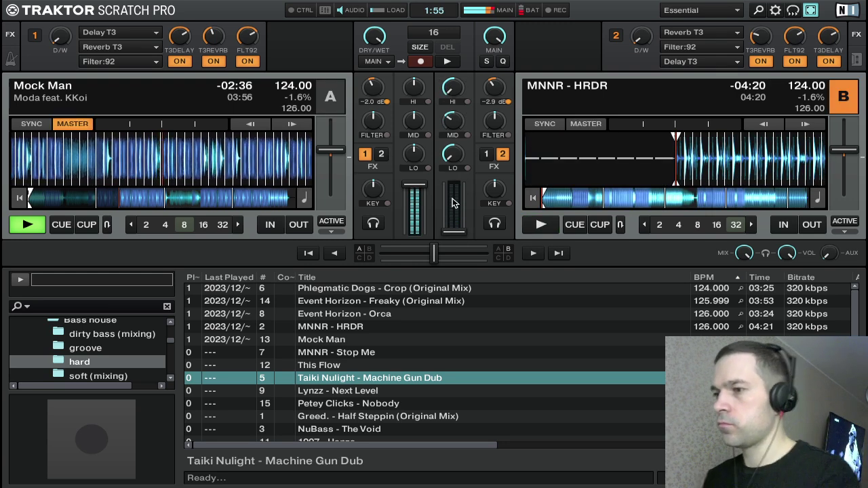
Step: Load MNNR - Stop Me from the hard playlist onto deck B and select Taiki Nulight - Machine Gun Dub
{"action": "key", "text": "Down"}
{"action": "key", "text": "Down"}
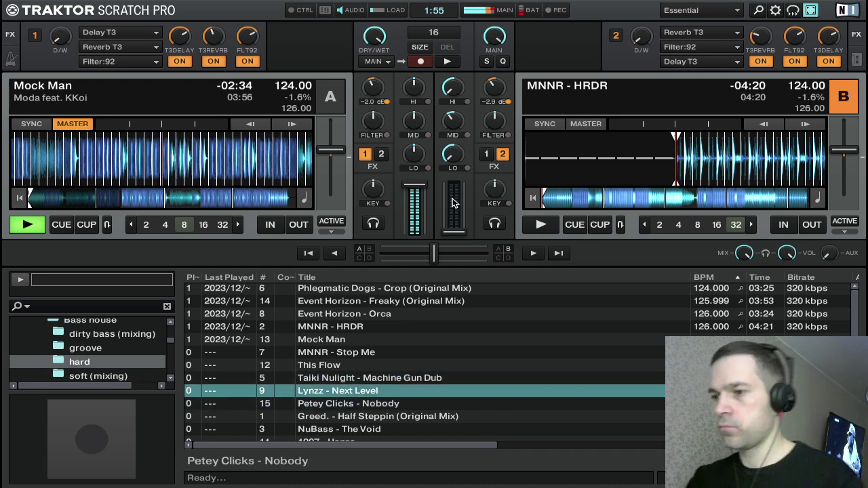
{"action": "key", "text": "Up"}
{"action": "key", "text": "Up"}
{"action": "key", "text": "Up"}
{"action": "key", "text": "Up"}
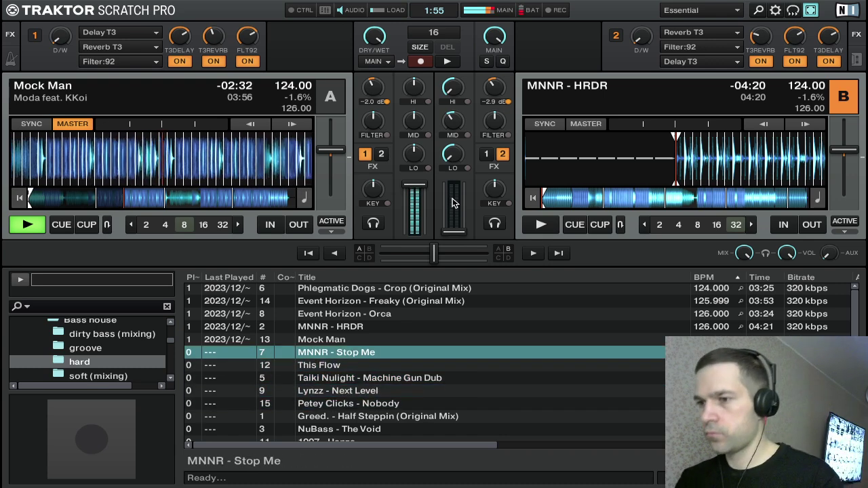
{"action": "key", "text": "ctrl+Right"}
{"action": "key", "text": "Down"}
{"action": "key", "text": "Down"}
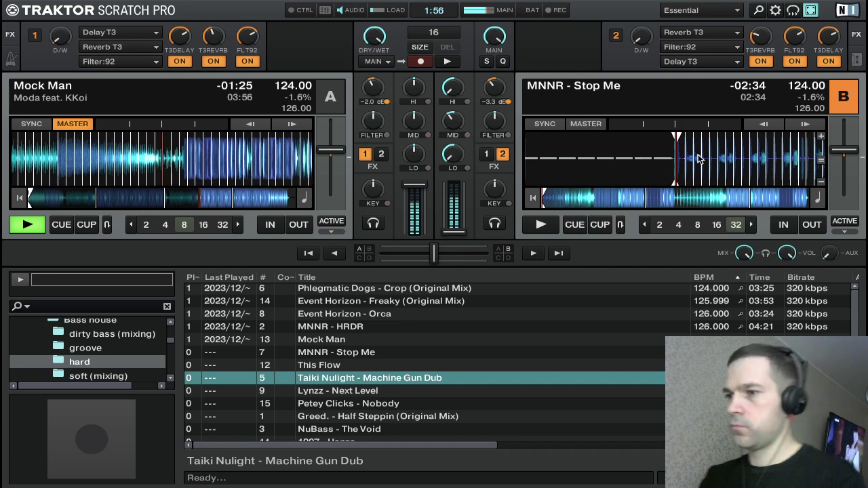
Step: Start Stop Me on deck B and bring it in with the volume fader fully raised and the high band partly restored
{"action": "key", "text": "space"}
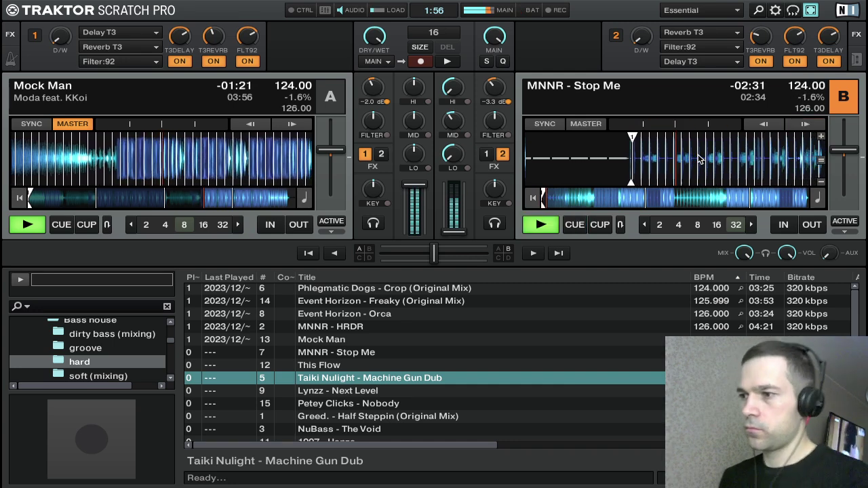
{"action": "left_click_drag", "start_coordinate": [458, 237], "coordinate": [455, 185]}
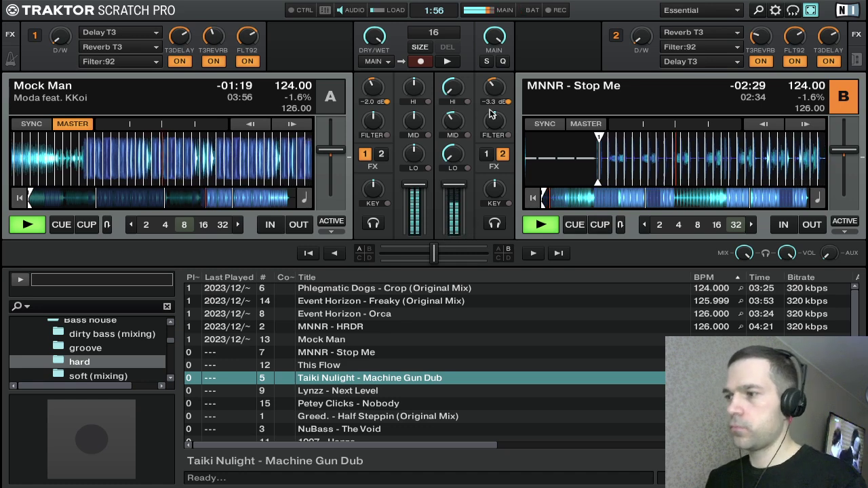
{"action": "left_click_drag", "start_coordinate": [449, 90], "coordinate": [450, 63]}
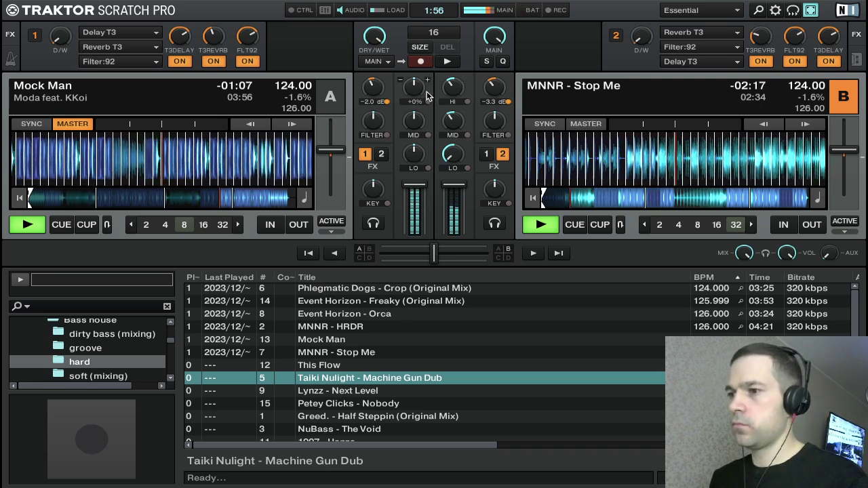
Step: Restore deck B's high, mid and low bands to neutral in stages
{"action": "left_click_drag", "start_coordinate": [452, 133], "coordinate": [453, 146]}
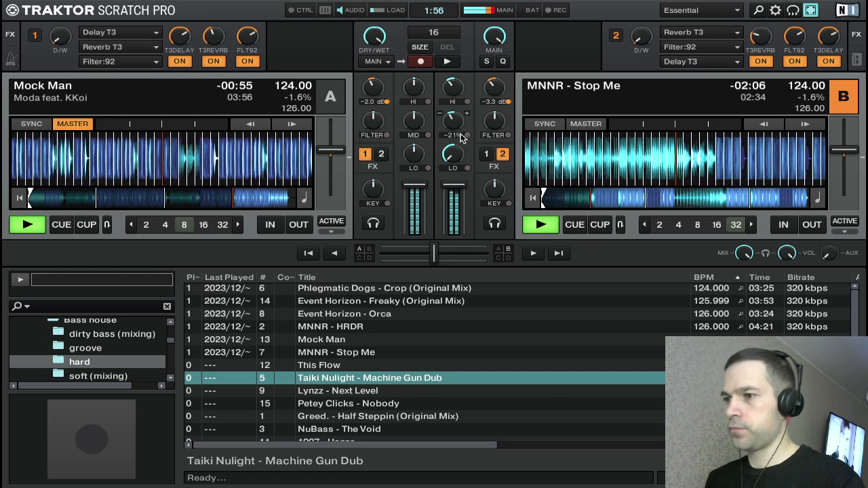
{"action": "mouse_move", "coordinate": [455, 94]}
{"action": "left_mouse_down"}
{"action": "mouse_move", "coordinate": [459, 103]}
{"action": "mouse_move", "coordinate": [454, 87]}
{"action": "left_mouse_up"}
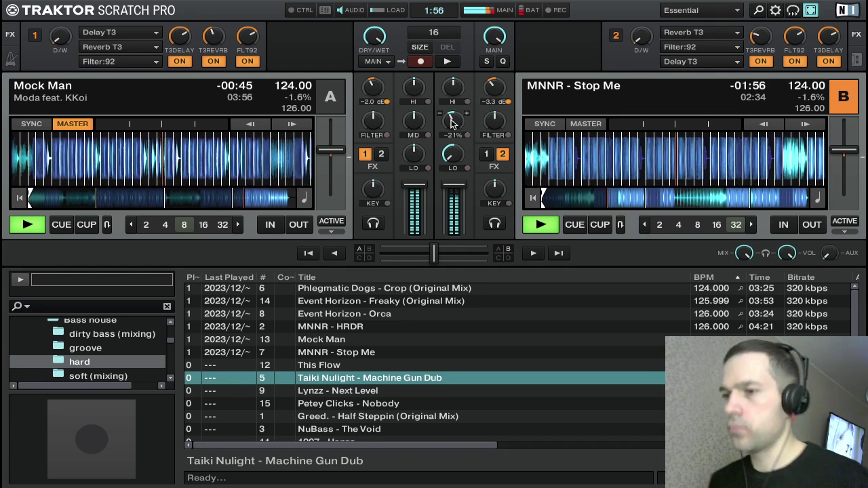
{"action": "left_click_drag", "start_coordinate": [448, 154], "coordinate": [454, 146]}
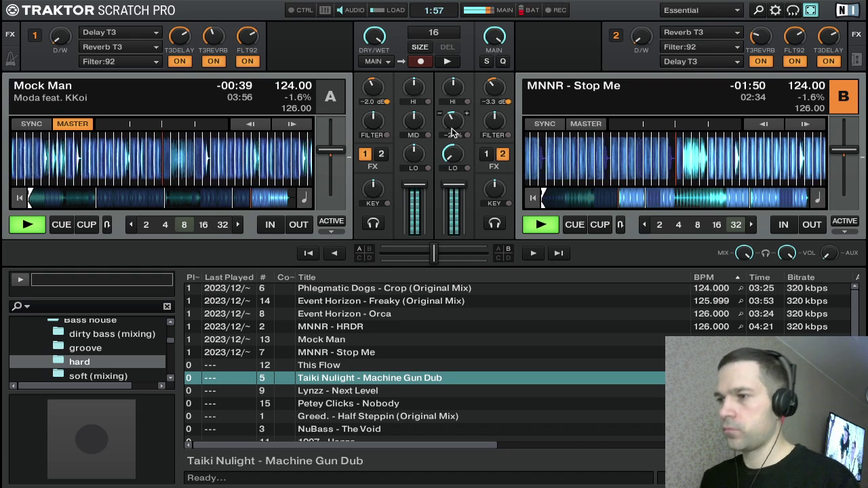
{"action": "double_click", "coordinate": [452, 129]}
{"action": "double_click", "coordinate": [449, 156]}
Step: Cut deck A's low and mid bands fully and lower its high band
{"action": "left_click_drag", "start_coordinate": [412, 155], "coordinate": [412, 197]}
{"action": "left_click_drag", "start_coordinate": [410, 135], "coordinate": [415, 121]}
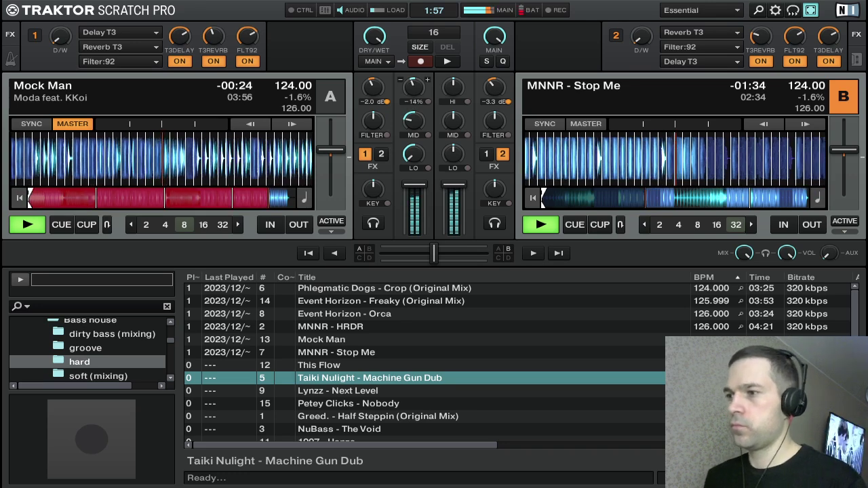
{"action": "scroll", "coordinate": [413, 121], "scroll_direction": "down", "scroll_amount": 7}
{"action": "scroll", "coordinate": [413, 121], "scroll_direction": "down", "scroll_amount": 3}
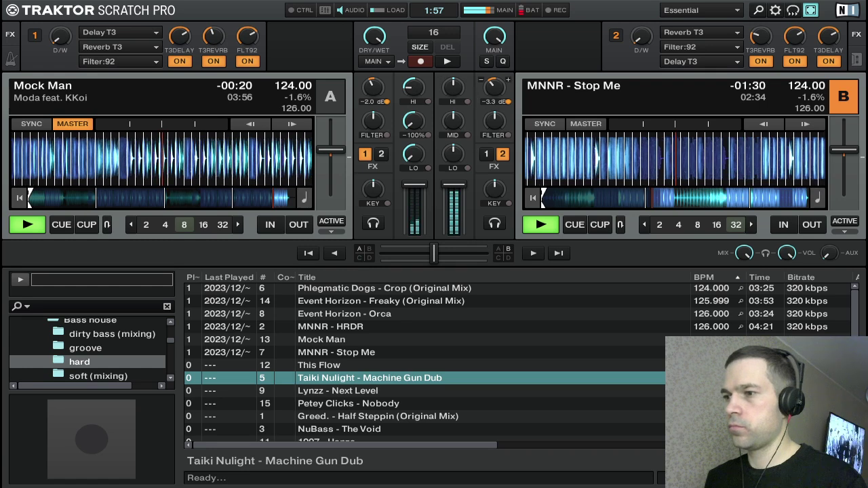
Step: Raise deck B's gain to -2.1 dB and bring deck A's high band up to -30% with its mid band partly restored
{"action": "left_click_drag", "start_coordinate": [493, 92], "coordinate": [494, 83]}
{"action": "left_click_drag", "start_coordinate": [421, 91], "coordinate": [410, 68]}
{"action": "left_click_drag", "start_coordinate": [410, 126], "coordinate": [410, 105]}
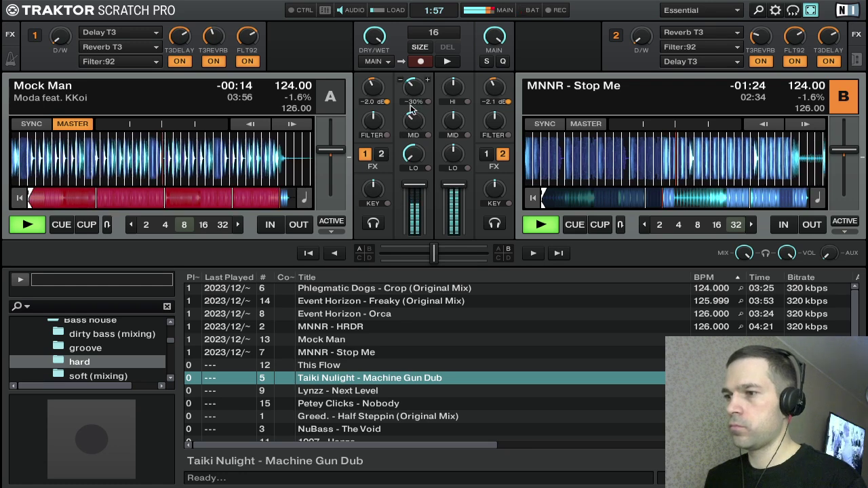
{"action": "scroll", "coordinate": [409, 120], "scroll_direction": "up", "scroll_amount": 3}
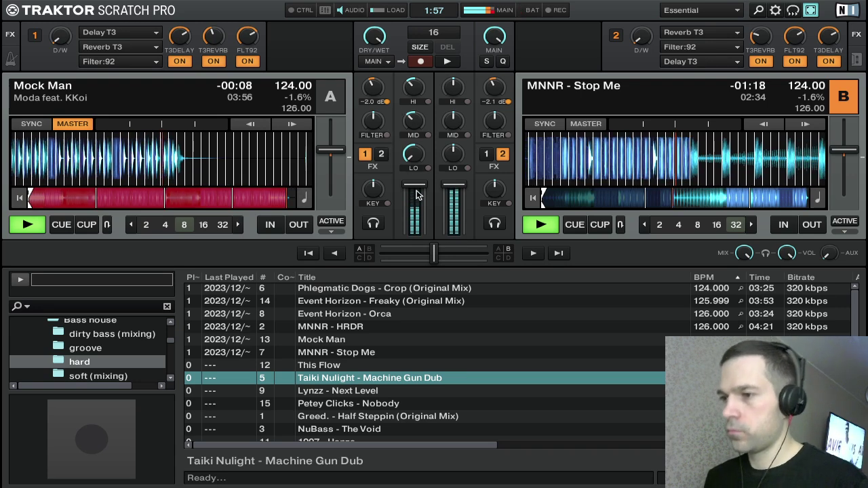
Step: Close deck A's volume fader and cut its high band fully, with Mock Man returned to its start
{"action": "left_click_drag", "start_coordinate": [416, 190], "coordinate": [416, 235]}
{"action": "left_click_drag", "start_coordinate": [411, 88], "coordinate": [406, 118]}
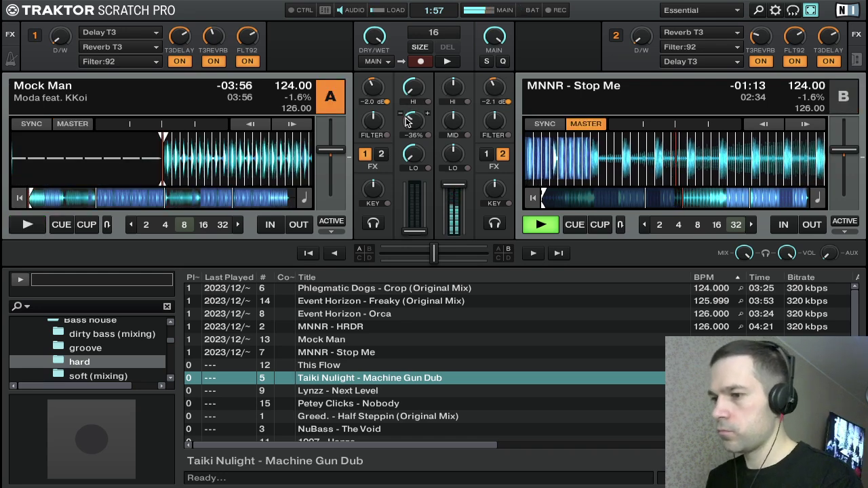
Step: Lower the system volume slightly and load This Flow from the hard playlist onto deck A
{"action": "key", "text": "Down"}
{"action": "key", "text": "XF86AudioLowerVolume"}
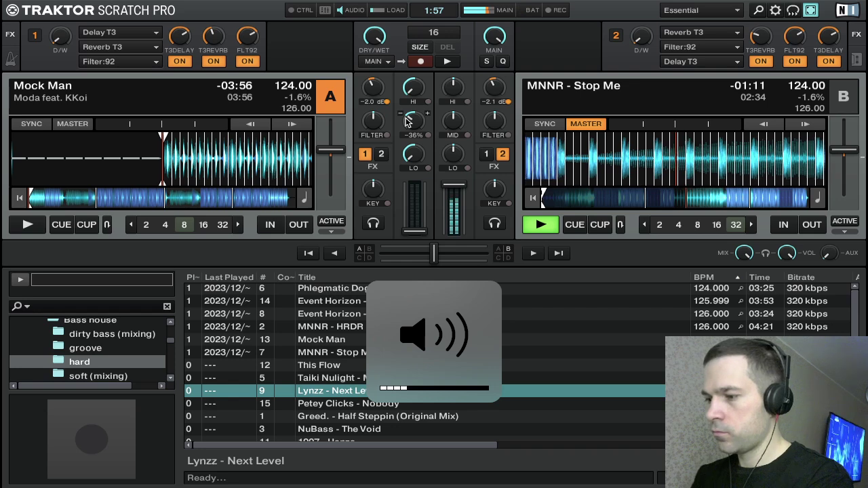
{"action": "key", "text": "Down"}
{"action": "key", "text": "Down"}
{"action": "key", "text": "Up"}
{"action": "key", "text": "Up"}
{"action": "key", "text": "Up"}
{"action": "key", "text": "Up"}
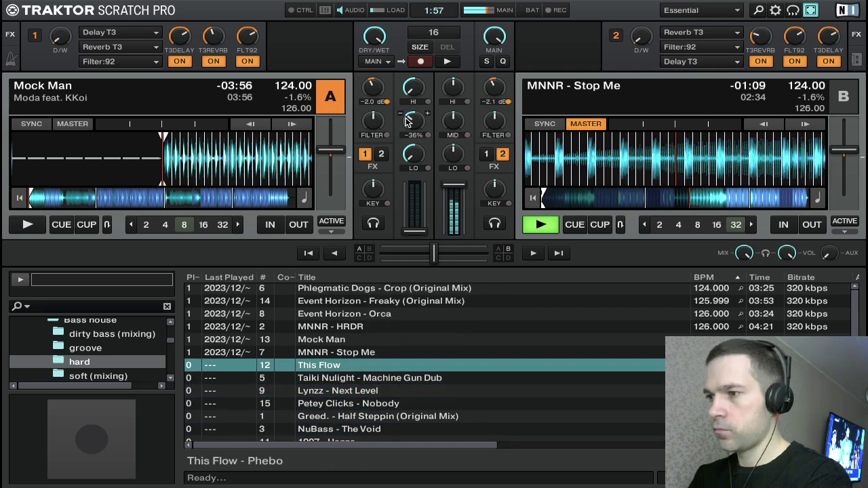
{"action": "key", "text": "ctrl+Left"}
Step: Select Lynzz - Next Level and look through the remaining tracks of the hard playlist
{"action": "key", "text": "Down"}
{"action": "key", "text": "Down"}
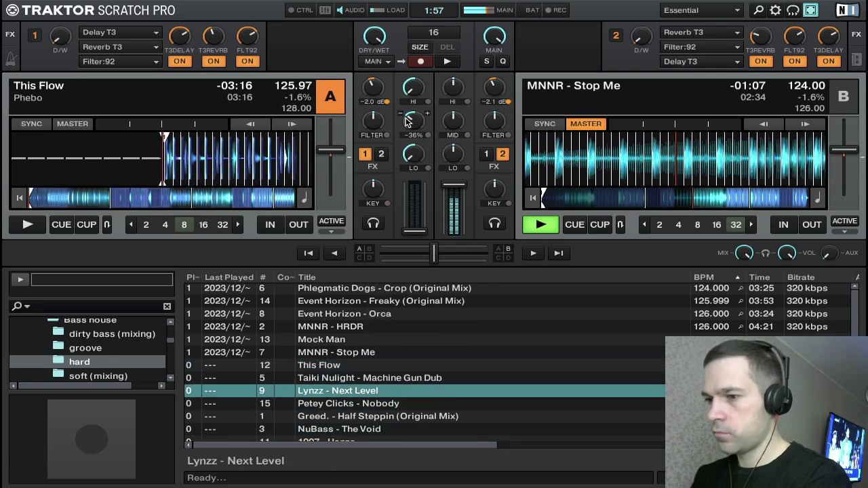
{"action": "scroll", "coordinate": [434, 353], "scroll_direction": "down", "scroll_amount": 2}
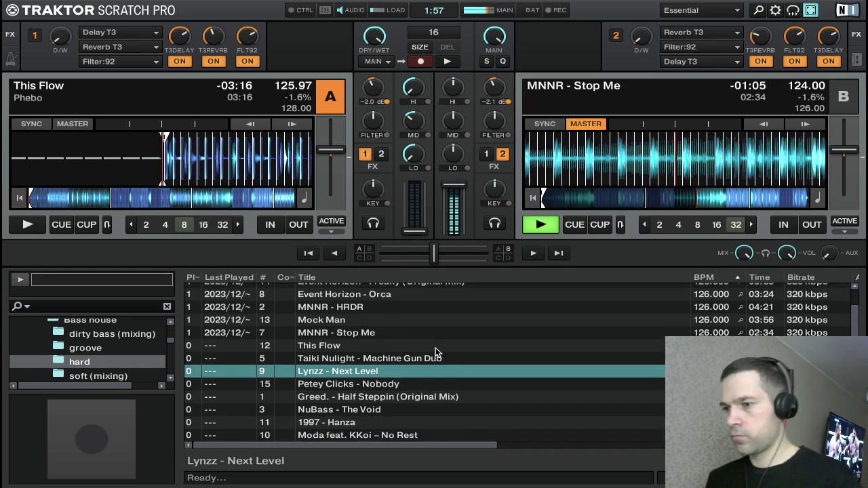
{"action": "scroll", "coordinate": [550, 351], "scroll_direction": "down", "scroll_amount": 1}
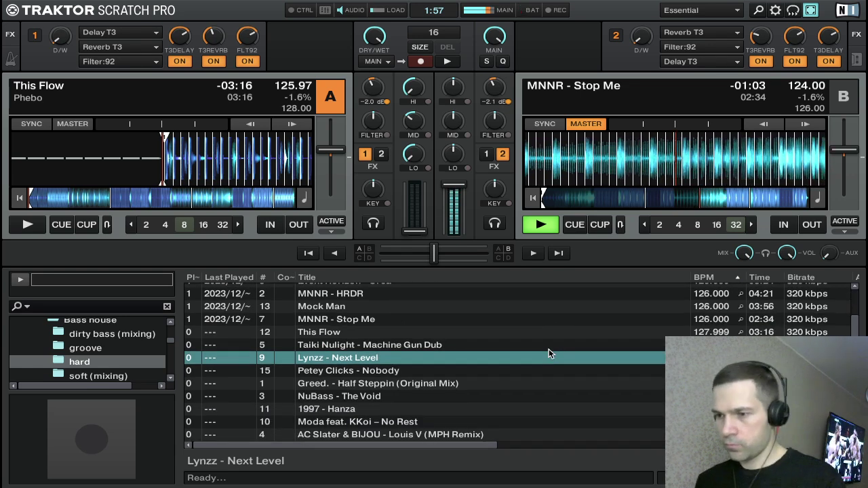
{"action": "scroll", "coordinate": [549, 353], "scroll_direction": "up", "scroll_amount": 1}
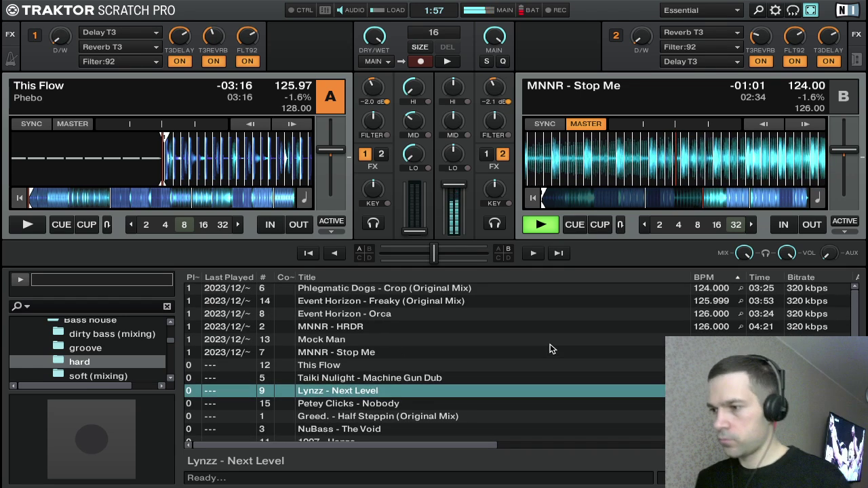
{"action": "scroll", "coordinate": [551, 353], "scroll_direction": "down", "scroll_amount": 1}
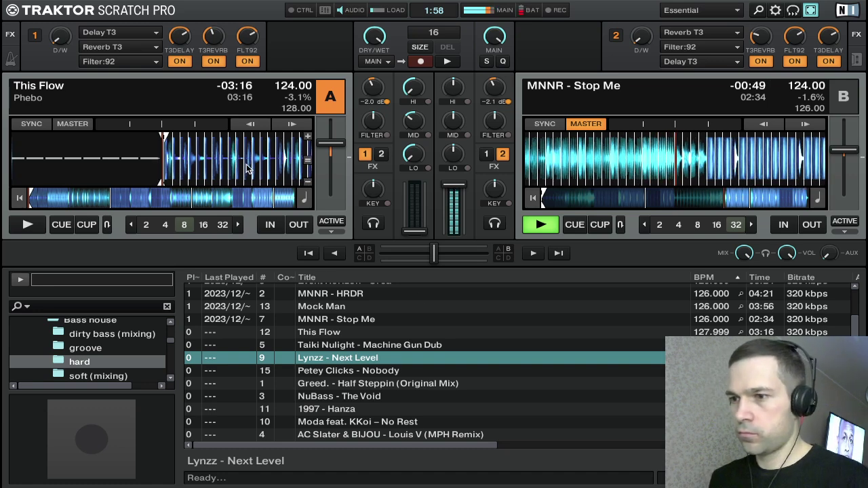
Step: Start This Flow on deck A at 124 BPM, nudged into time with deck B, and set a 32-beat loop on Stop Me
{"action": "key", "text": "space"}
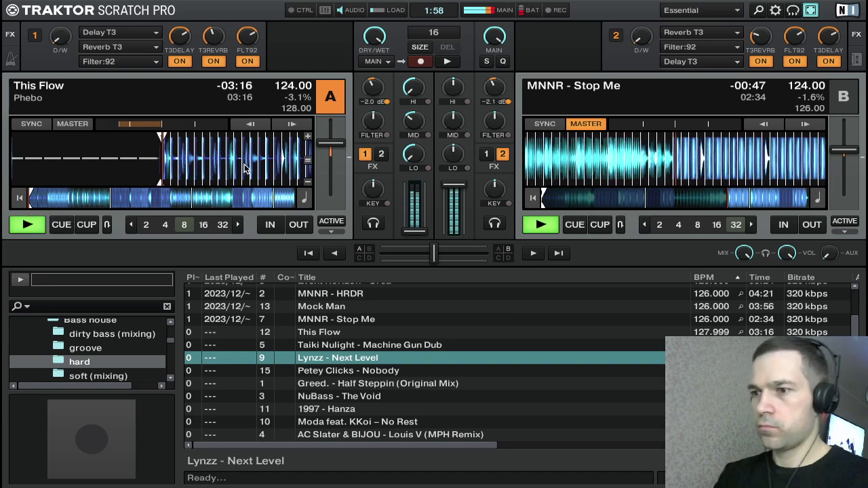
{"action": "left_click_drag", "start_coordinate": [245, 169], "coordinate": [251, 171]}
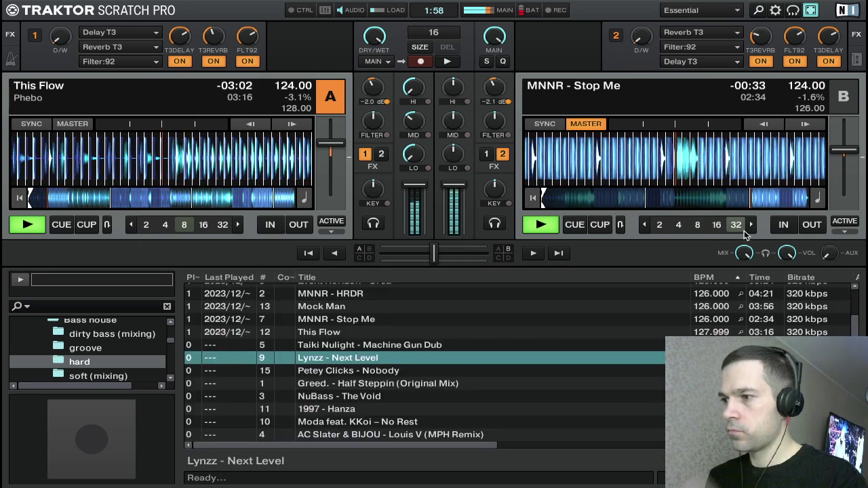
{"action": "left_click", "coordinate": [736, 225]}
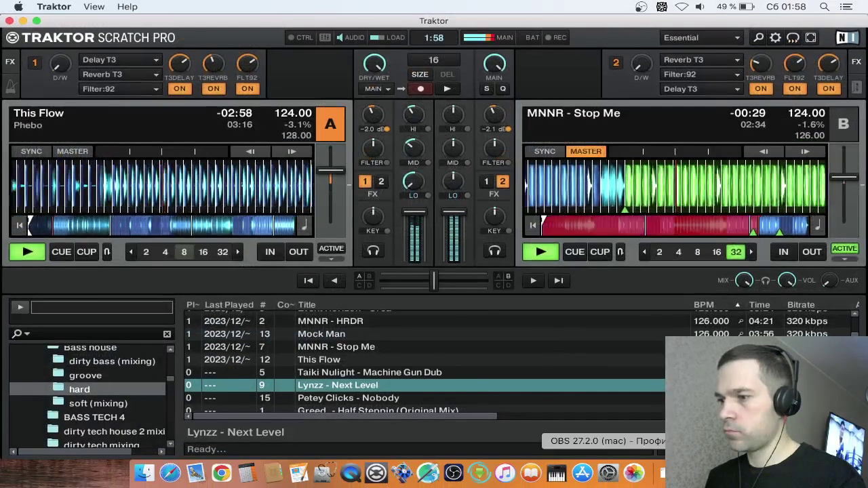
Step: Check the fan speed and temperature sensors in Macs Fan Control and return to the full-screen Traktor view
{"action": "left_click", "coordinate": [697, 472]}
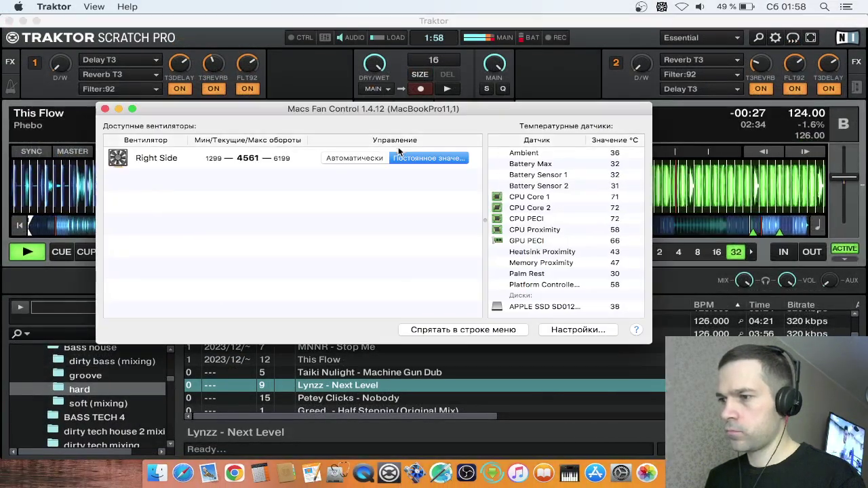
{"action": "left_click", "coordinate": [118, 108]}
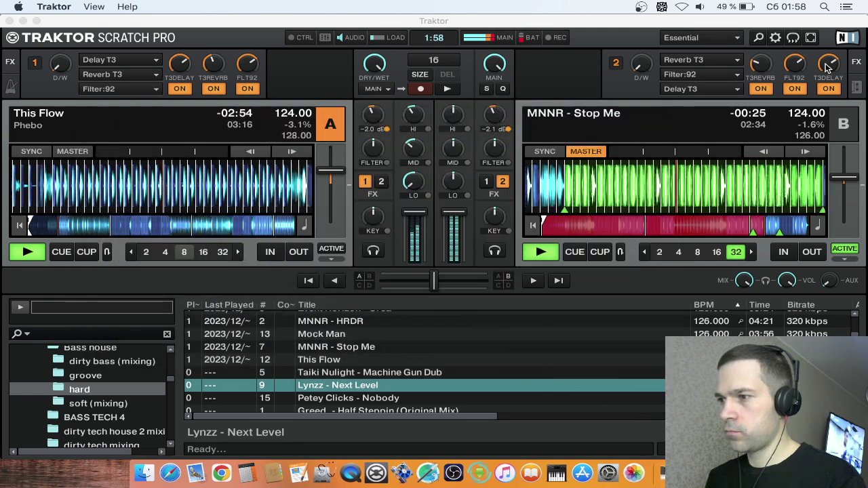
{"action": "left_click", "coordinate": [811, 37]}
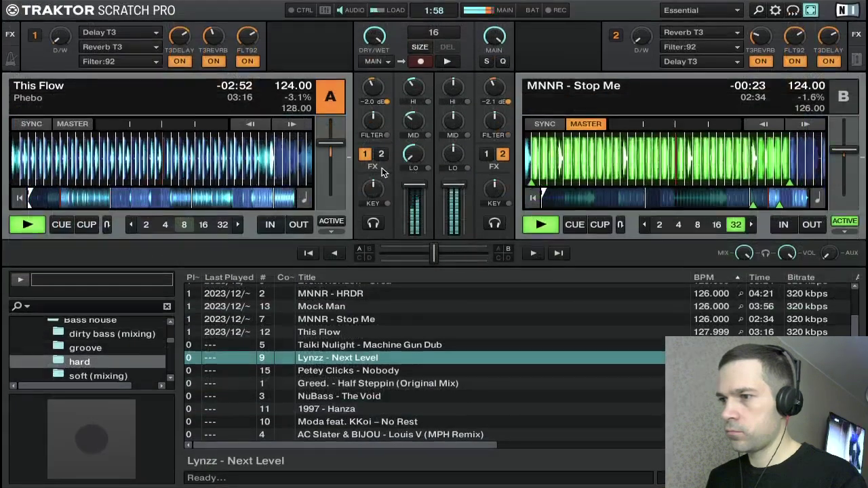
Step: Restore deck A's high, mid and low EQ to neutral while This Flow plays
{"action": "double_click", "coordinate": [415, 90]}
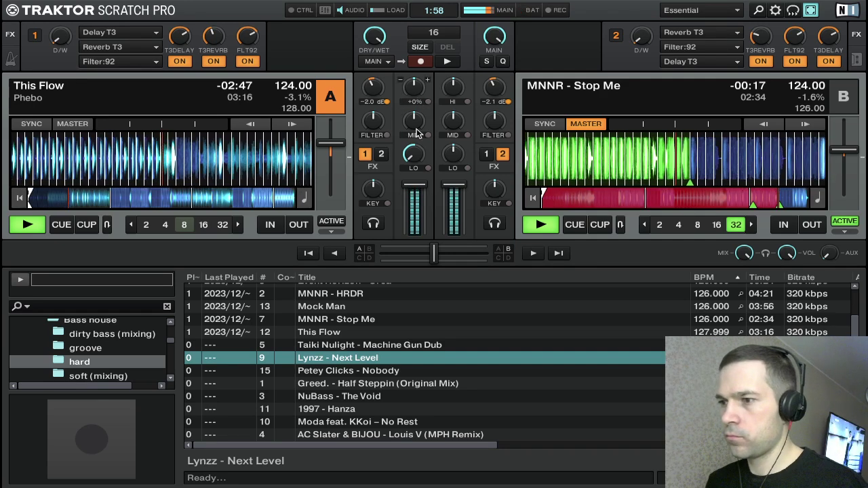
{"action": "left_click_drag", "start_coordinate": [420, 162], "coordinate": [417, 157]}
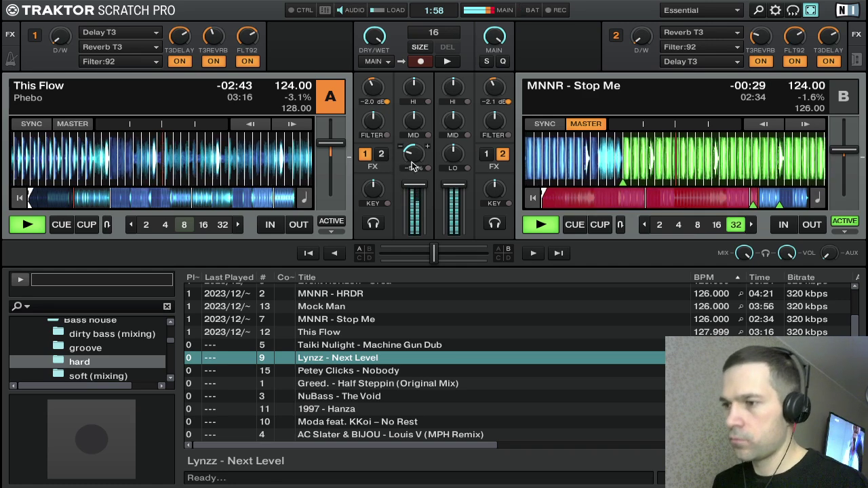
{"action": "left_click_drag", "start_coordinate": [415, 162], "coordinate": [415, 160]}
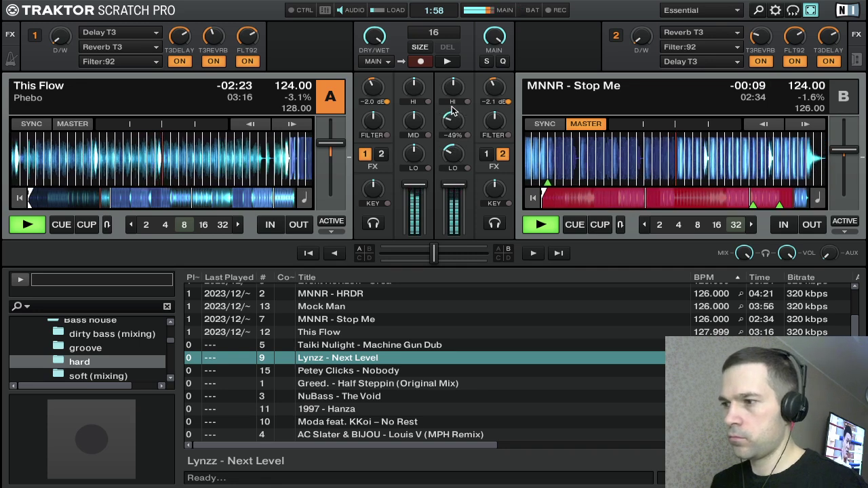
Step: Set a 4-beat loop near the end of Stop Me, spin the track back, and fade out and stop deck B
{"action": "left_click", "coordinate": [679, 225]}
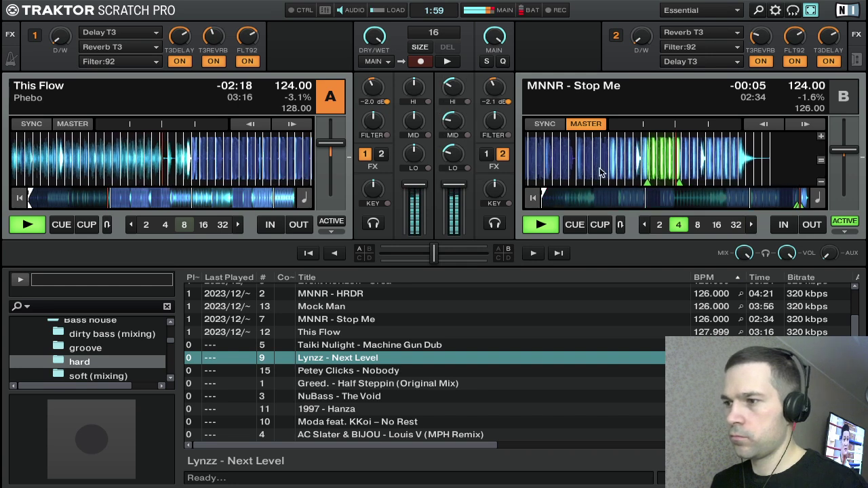
{"action": "left_click_drag", "start_coordinate": [594, 173], "coordinate": [712, 192]}
{"action": "left_click_drag", "start_coordinate": [454, 191], "coordinate": [454, 237]}
{"action": "key", "text": "space"}
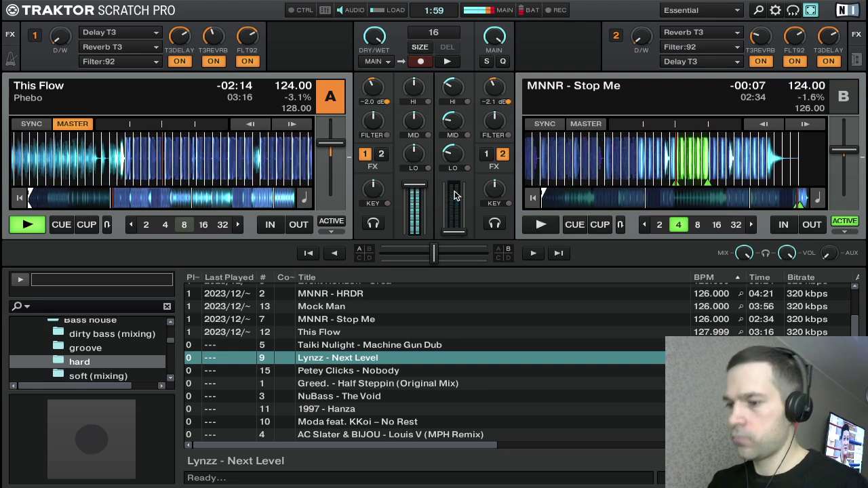
Step: Load Taiki Nulight - Machine Gun Dub onto deck B at 124 BPM and select Greed. - Half Steppin (Original Mix) in the hard playlist
{"action": "key", "text": "ctrl+Right"}
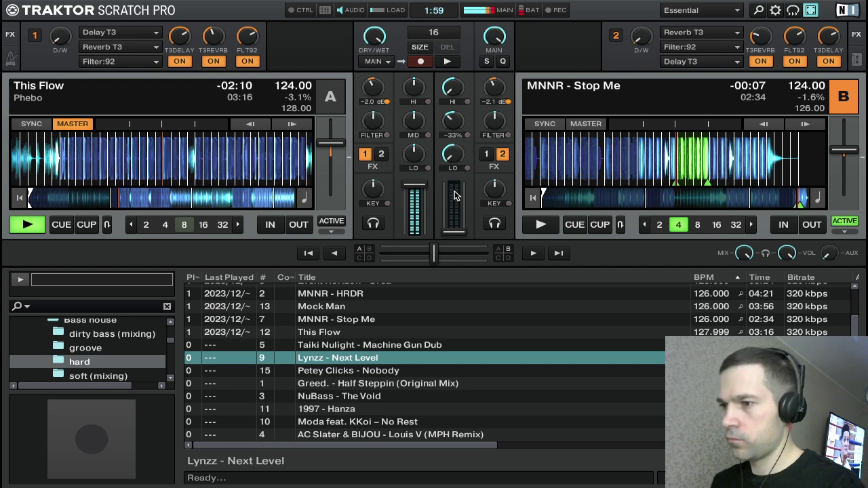
{"action": "key", "text": "Down"}
{"action": "key", "text": "Down"}
{"action": "key", "text": "Down"}
{"action": "key", "text": "Up"}
{"action": "key", "text": "Up"}
{"action": "key", "text": "Up"}
{"action": "key", "text": "Up"}
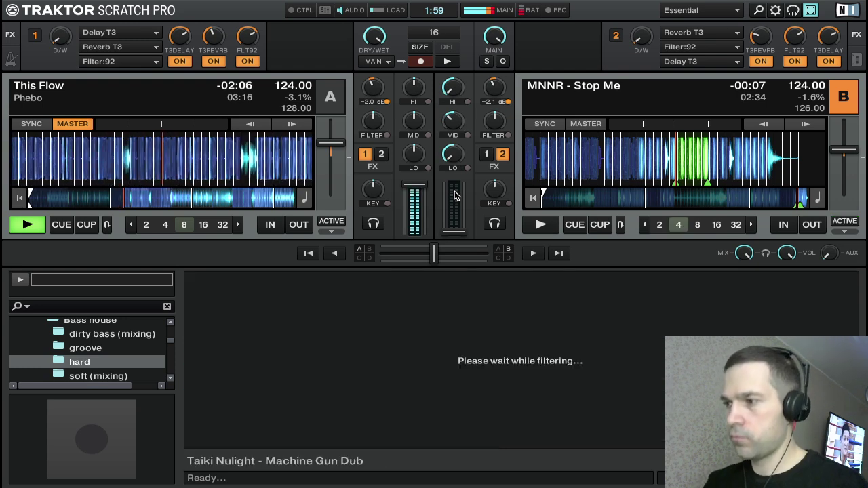
{"action": "key", "text": "ctrl+Right"}
{"action": "key", "text": "Down"}
{"action": "key", "text": "Down"}
{"action": "key", "text": "Down"}
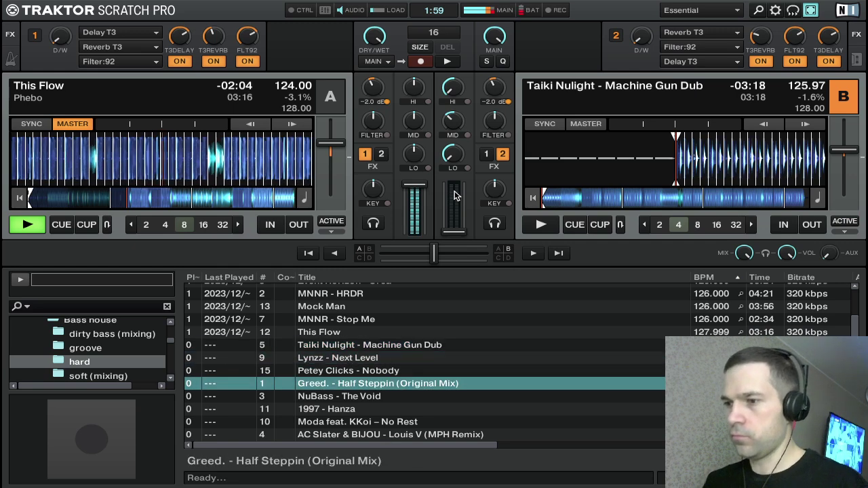
{"action": "key", "text": "ctrl+k"}
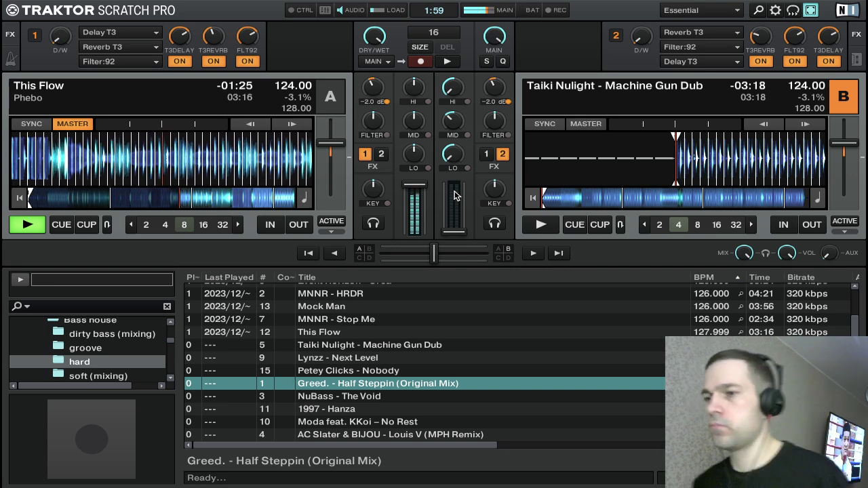
Step: Raise the dry/wet mix of effect unit 1 on This Flow
{"action": "left_click_drag", "start_coordinate": [55, 47], "coordinate": [64, 39]}
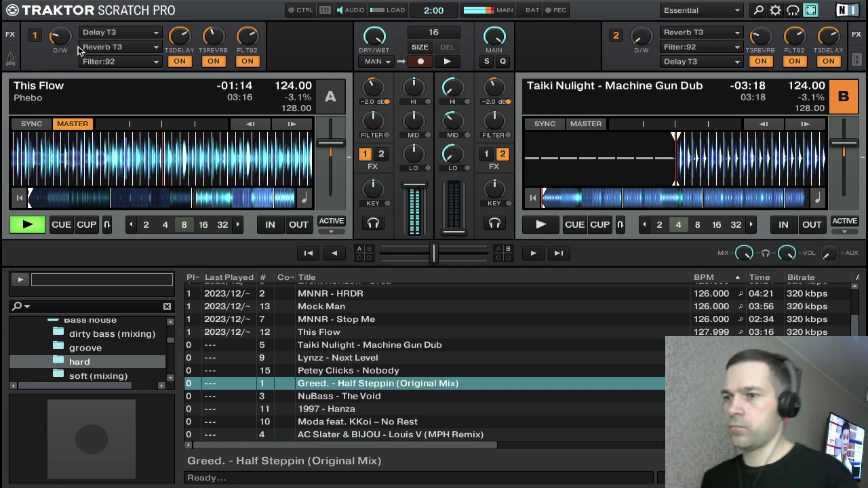
{"action": "scroll", "coordinate": [62, 40], "scroll_direction": "up", "scroll_amount": 5}
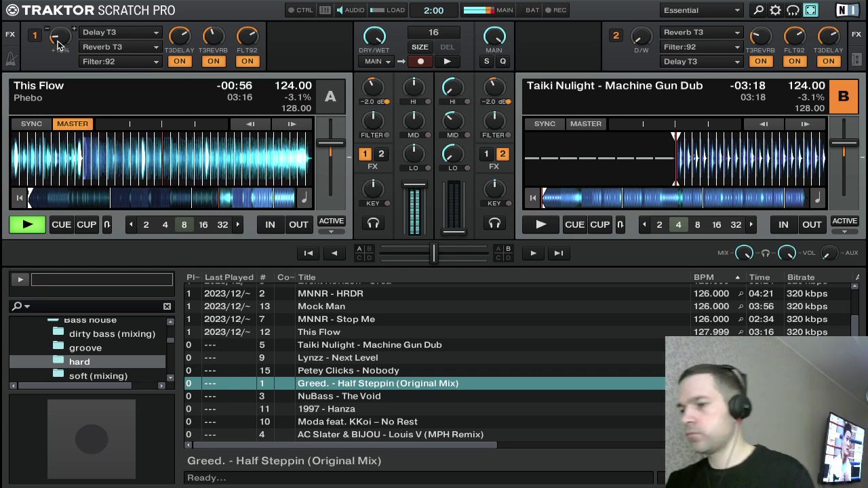
Step: Start Machine Gun Dub on deck B in time from its cue point and raise deck B's channel fader fully
{"action": "key", "text": "k"}
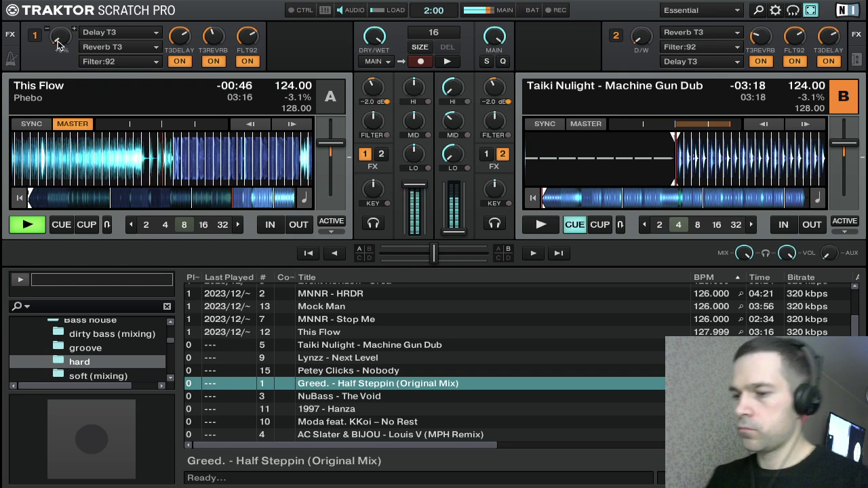
{"action": "key", "text": "space"}
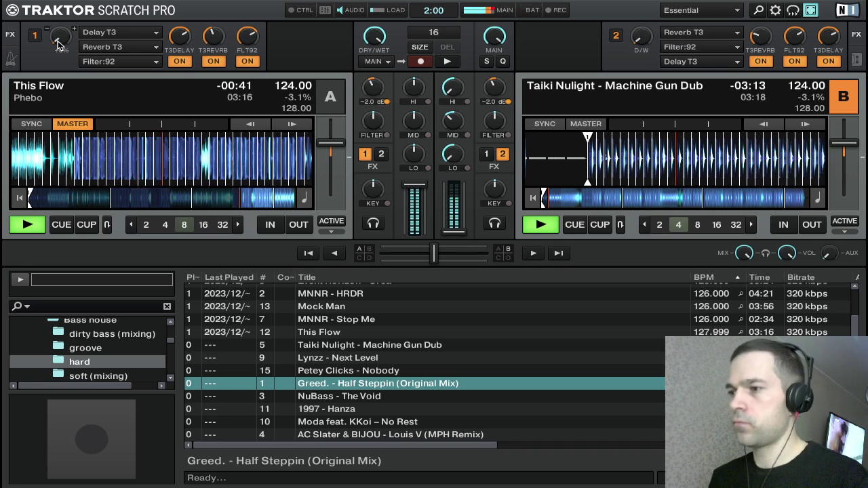
{"action": "left_click_drag", "start_coordinate": [448, 231], "coordinate": [464, 184]}
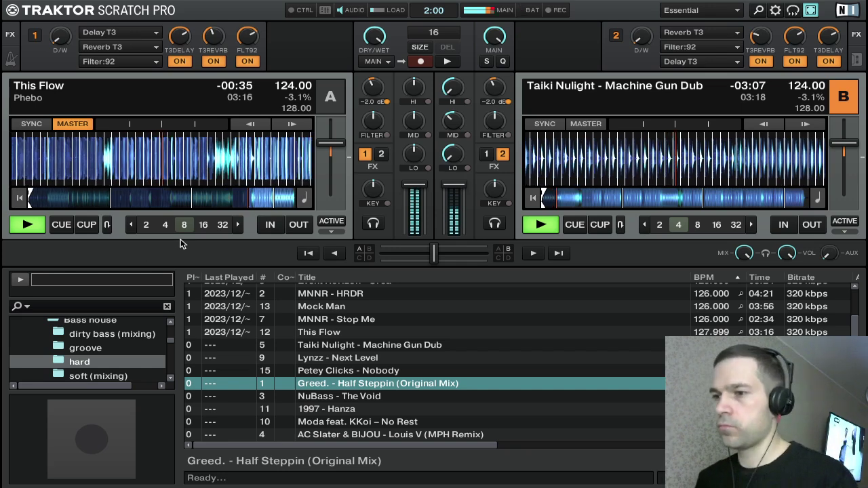
Step: Hold This Flow in a 32-beat loop while restoring deck B's high EQ to neutral, and release the loop
{"action": "left_click", "coordinate": [223, 224]}
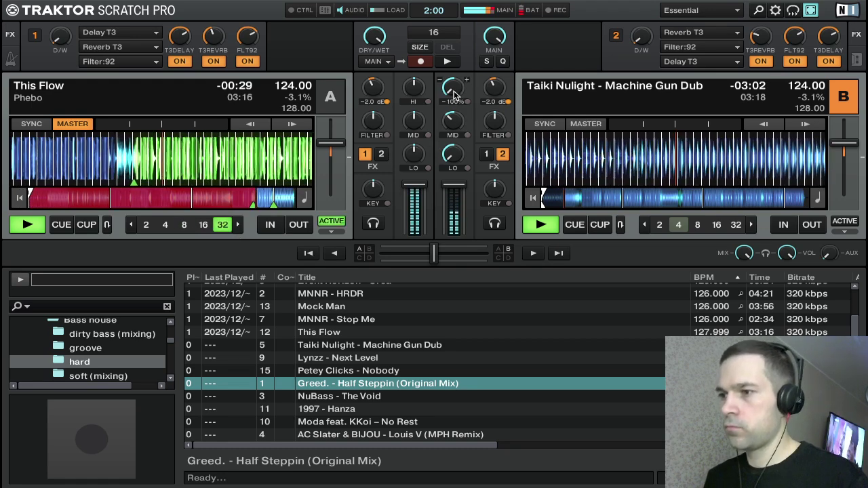
{"action": "left_click_drag", "start_coordinate": [451, 94], "coordinate": [451, 64]}
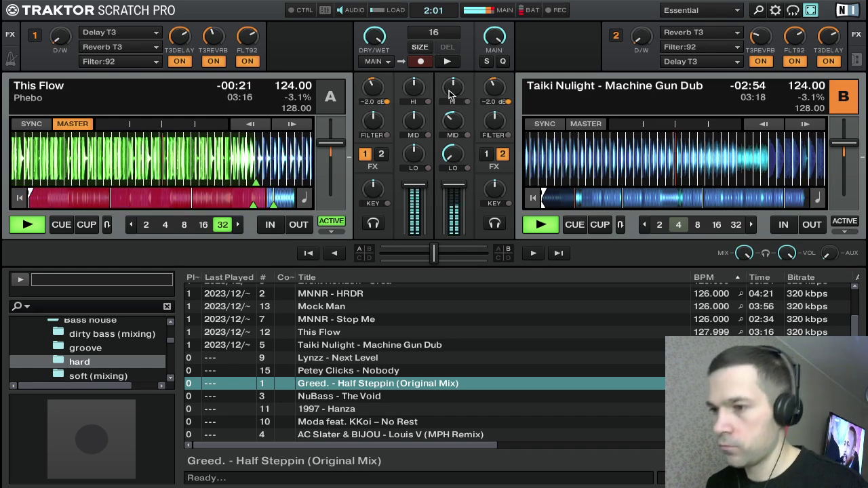
{"action": "left_click", "coordinate": [222, 226]}
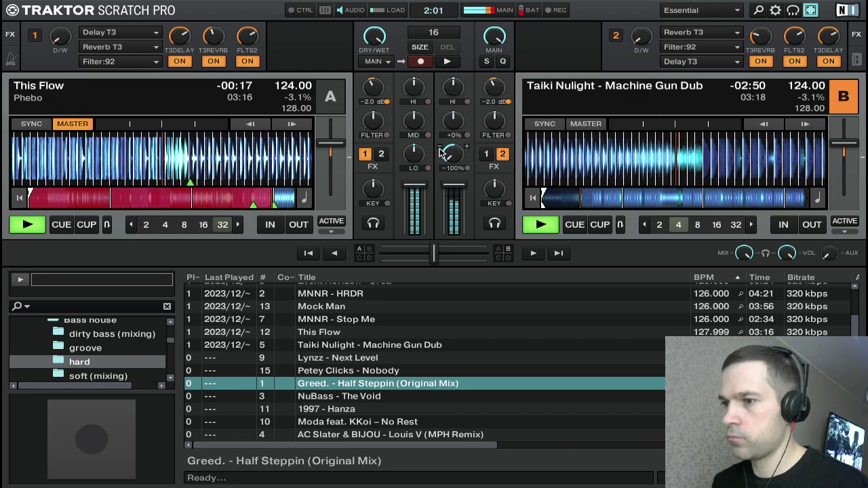
Step: Cut deck A's lows, lower its mids to about -51% and reduce its highs
{"action": "left_click_drag", "start_coordinate": [413, 123], "coordinate": [411, 132]}
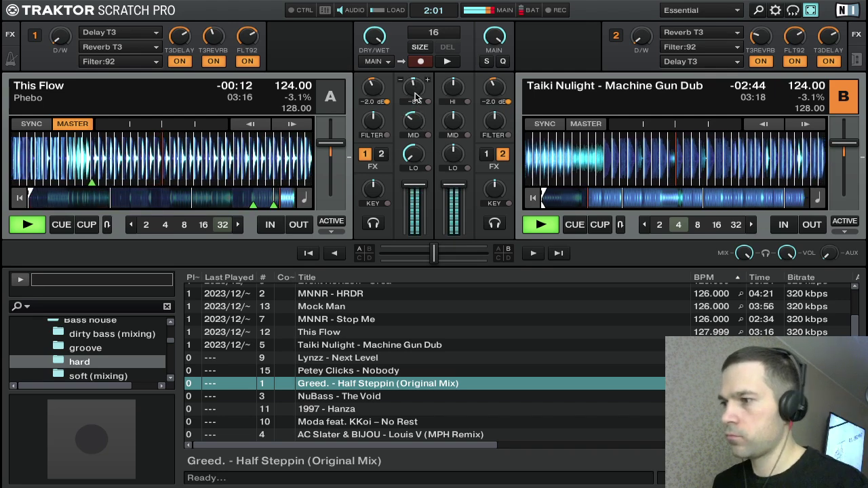
{"action": "left_click_drag", "start_coordinate": [413, 122], "coordinate": [415, 127]}
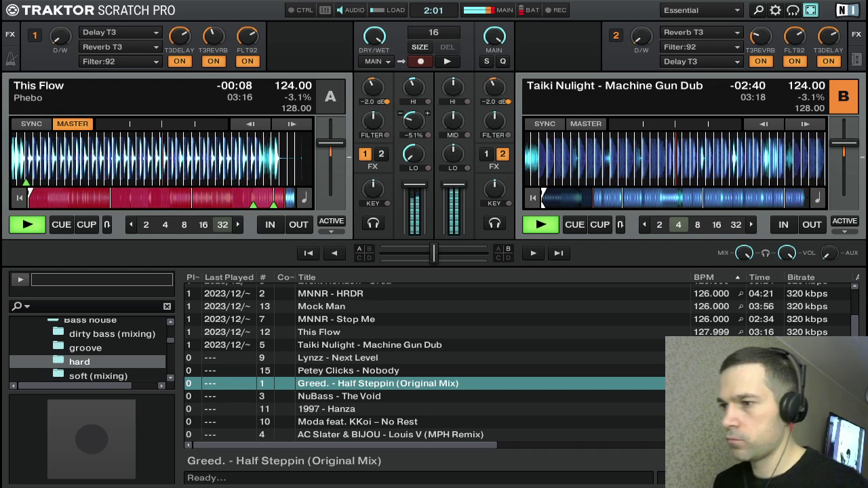
{"action": "mouse_move", "coordinate": [410, 91]}
{"action": "left_mouse_down"}
{"action": "mouse_move", "coordinate": [413, 130]}
{"action": "mouse_move", "coordinate": [413, 91]}
{"action": "left_mouse_up"}
Step: Set a 4-beat loop near the end of This Flow, spin it back, and fade out and stop deck A with its highs cut
{"action": "left_click", "coordinate": [165, 225]}
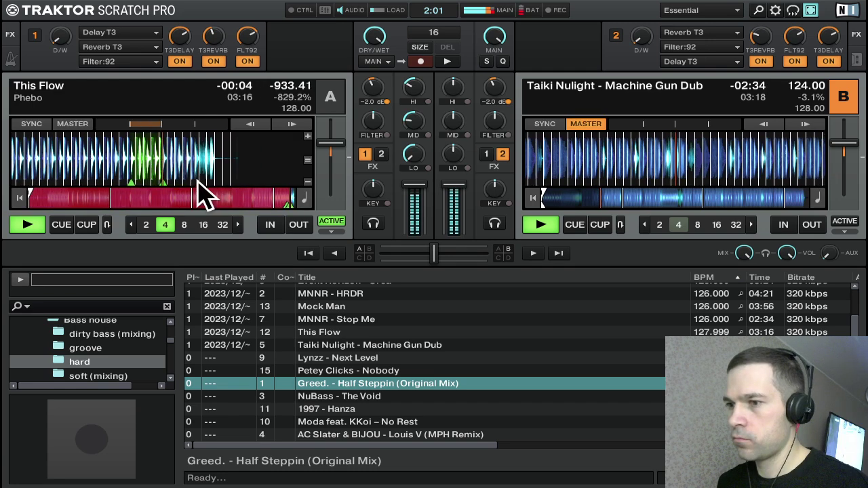
{"action": "left_click_drag", "start_coordinate": [416, 187], "coordinate": [414, 232]}
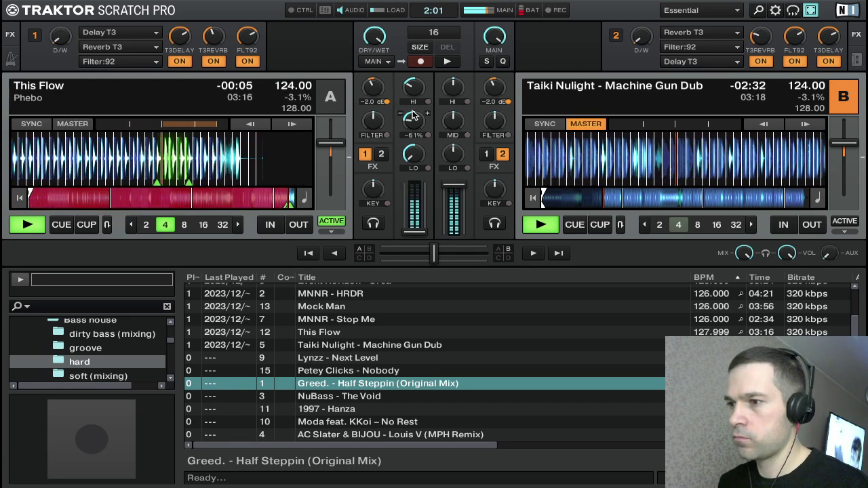
{"action": "left_click_drag", "start_coordinate": [414, 88], "coordinate": [413, 95]}
{"action": "key", "text": "space"}
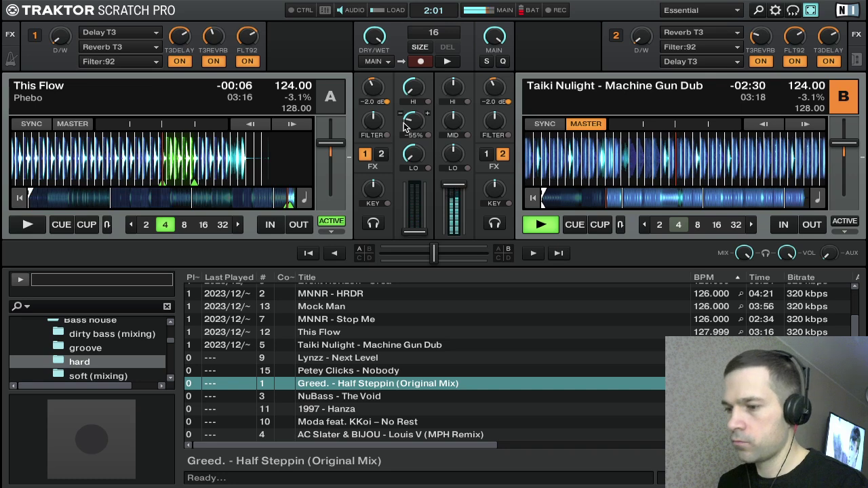
Step: Set deck A's mid EQ to -30%, load Lynzz - Next Level onto it, and select Greed. - Half Steppin (Original Mix) in the playlist
{"action": "scroll", "coordinate": [404, 123], "scroll_direction": "up", "scroll_amount": 5}
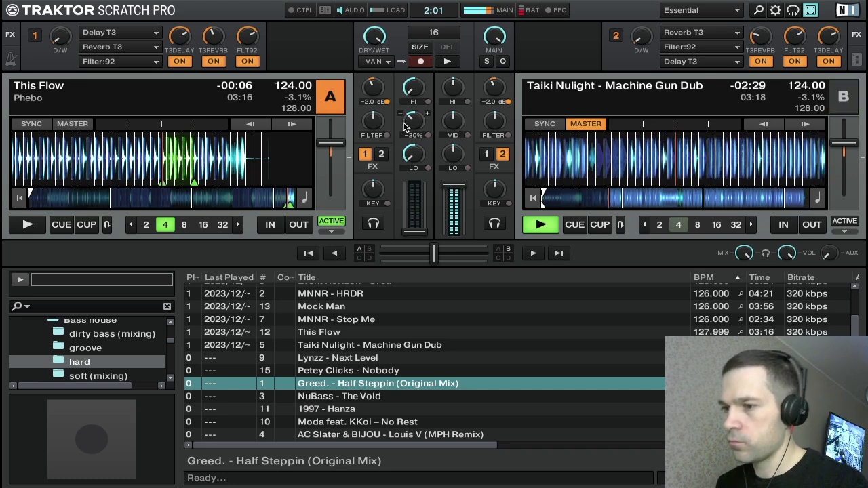
{"action": "key", "text": "Down"}
{"action": "key", "text": "Down"}
{"action": "key", "text": "Up"}
{"action": "key", "text": "Up"}
{"action": "key", "text": "Up"}
{"action": "key", "text": "Up"}
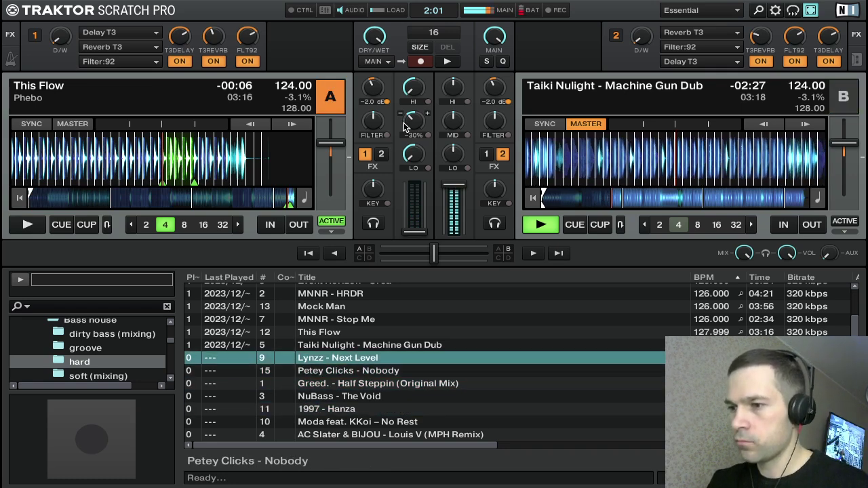
{"action": "key", "text": "ctrl+Left"}
{"action": "key", "text": "Down"}
{"action": "key", "text": "Down"}
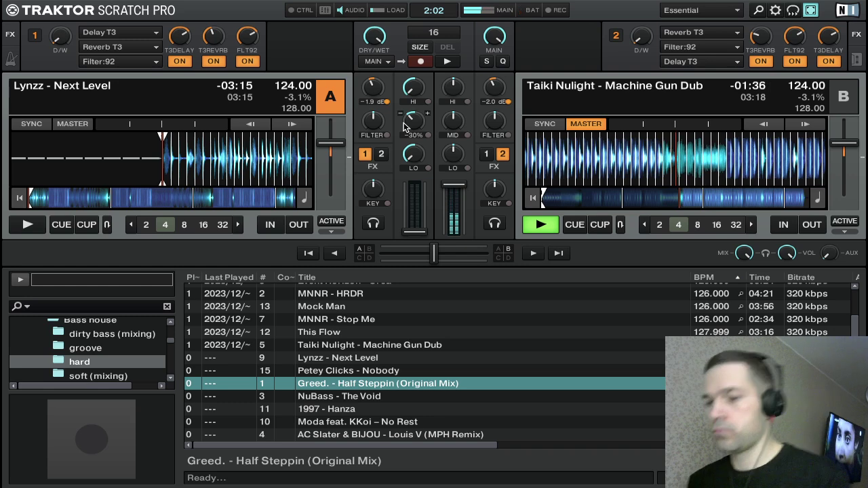
Step: Start Lynzz - Next Level on deck A, nudge it forward into time, and raise deck A's channel fader fully
{"action": "key", "text": "c"}
{"action": "key", "text": "c"}
{"action": "key", "text": "space"}
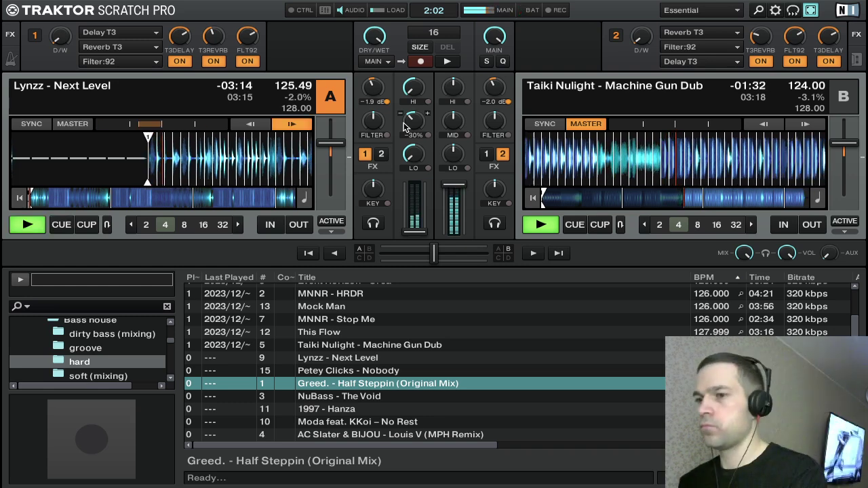
{"action": "key", "text": "Right"}
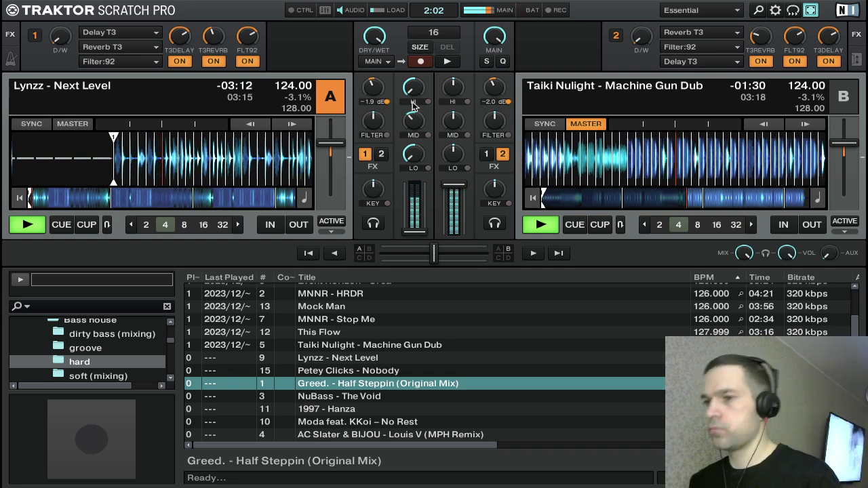
{"action": "left_click_drag", "start_coordinate": [412, 234], "coordinate": [414, 184]}
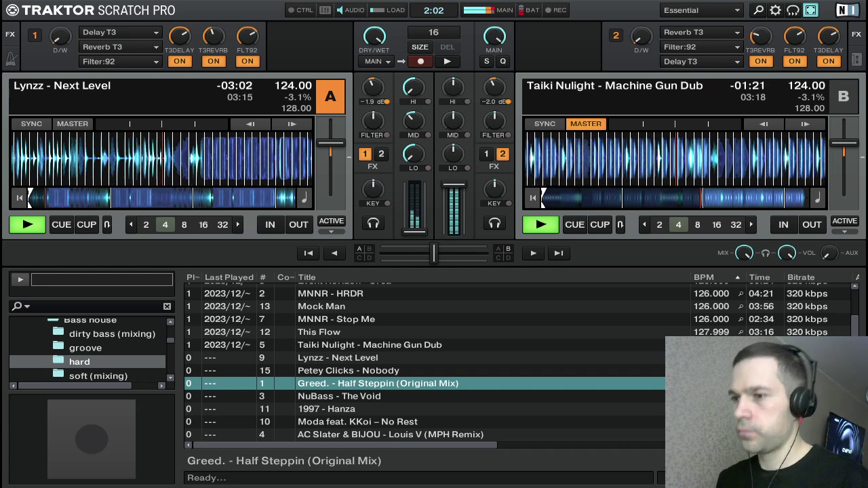
{"action": "scroll", "coordinate": [415, 197], "scroll_direction": "up", "scroll_amount": 5}
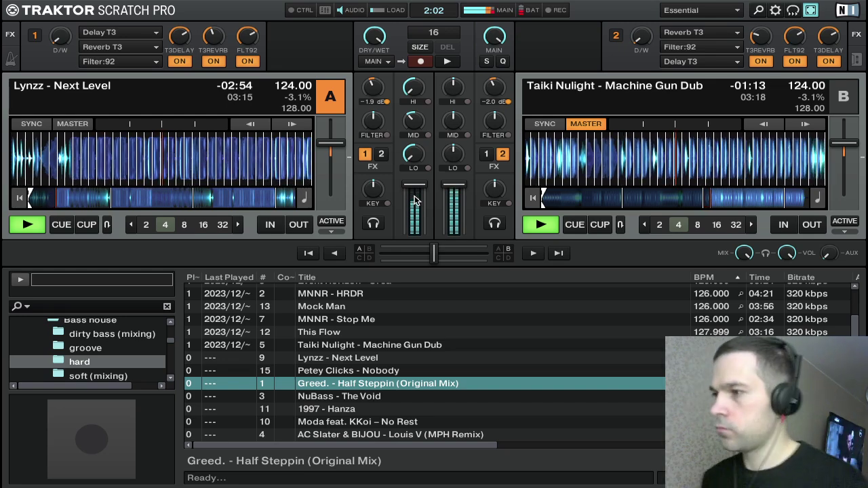
Step: Restore deck A's high and mid EQ to 0% and select NuBass - The Void in the hard playlist
{"action": "left_click_drag", "start_coordinate": [414, 88], "coordinate": [414, 67]}
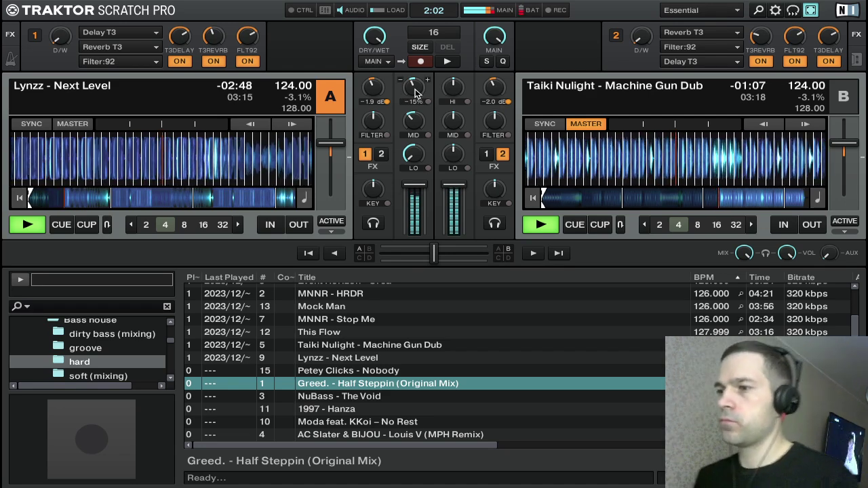
{"action": "double_click", "coordinate": [415, 93]}
{"action": "double_click", "coordinate": [415, 119]}
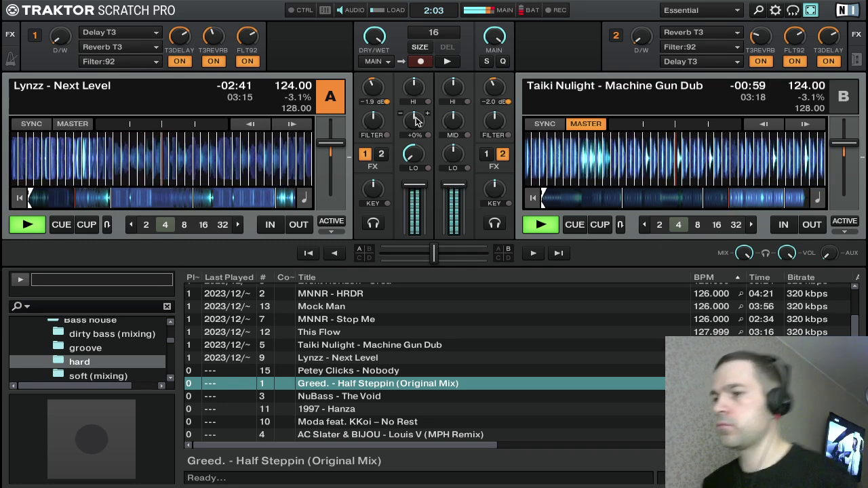
{"action": "key", "text": "Down"}
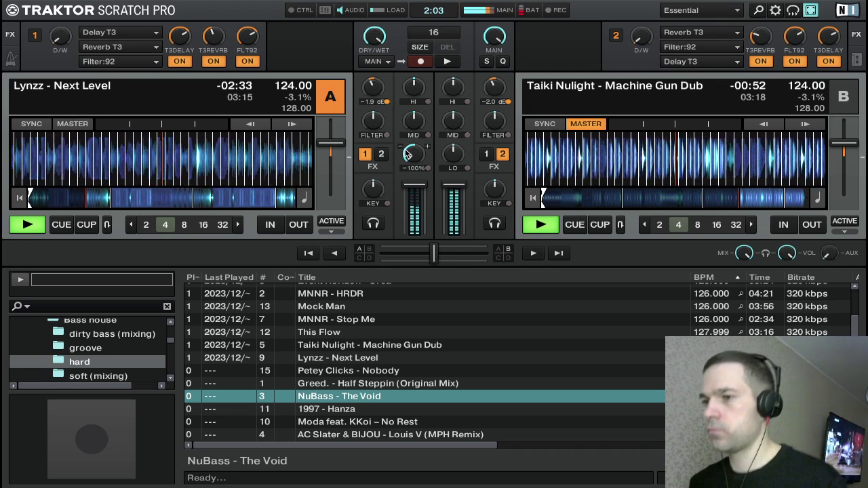
Step: Swap the bass by cutting deck B's low EQ fully and restoring deck A's low EQ to neutral
{"action": "left_click_drag", "start_coordinate": [413, 153], "coordinate": [412, 128]}
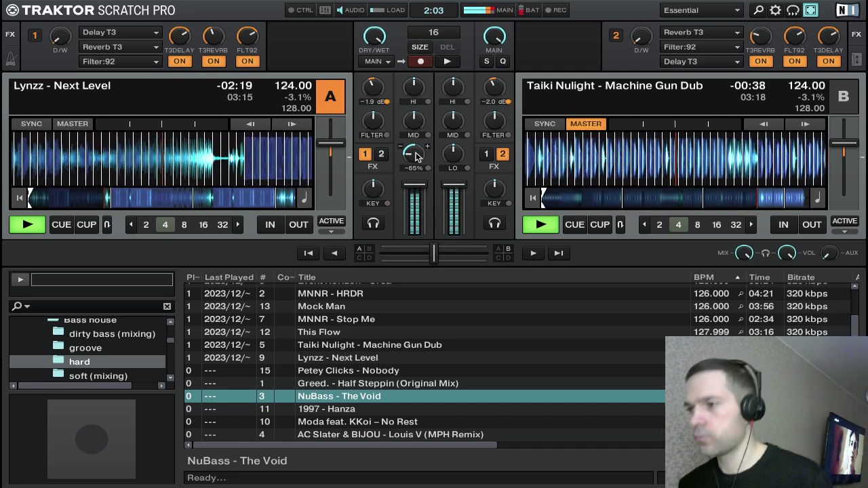
{"action": "left_click_drag", "start_coordinate": [453, 157], "coordinate": [452, 194]}
{"action": "double_click", "coordinate": [413, 164]}
Step: Spin back and fade out Machine Gun Dub on deck B, with its mids lowered to about -28% and highs to -100%
{"action": "left_click_drag", "start_coordinate": [444, 121], "coordinate": [445, 136]}
{"action": "left_click_drag", "start_coordinate": [574, 161], "coordinate": [690, 202]}
{"action": "left_click_drag", "start_coordinate": [458, 191], "coordinate": [458, 237]}
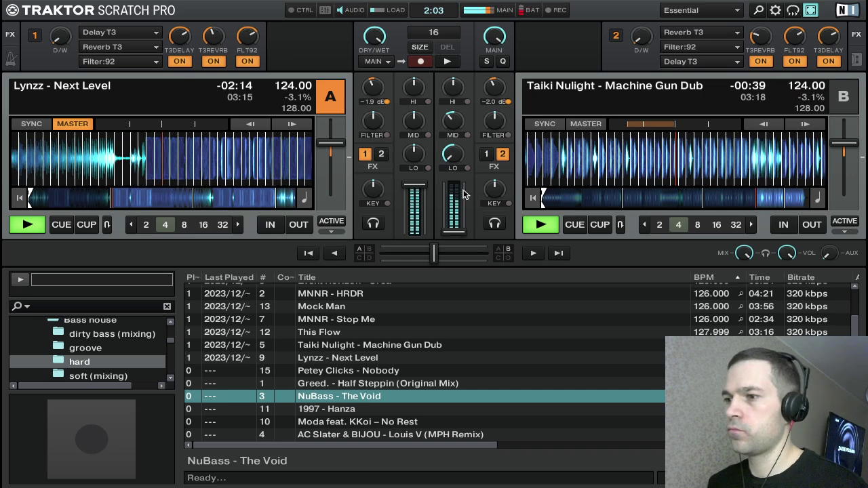
{"action": "left_click_drag", "start_coordinate": [443, 82], "coordinate": [443, 128]}
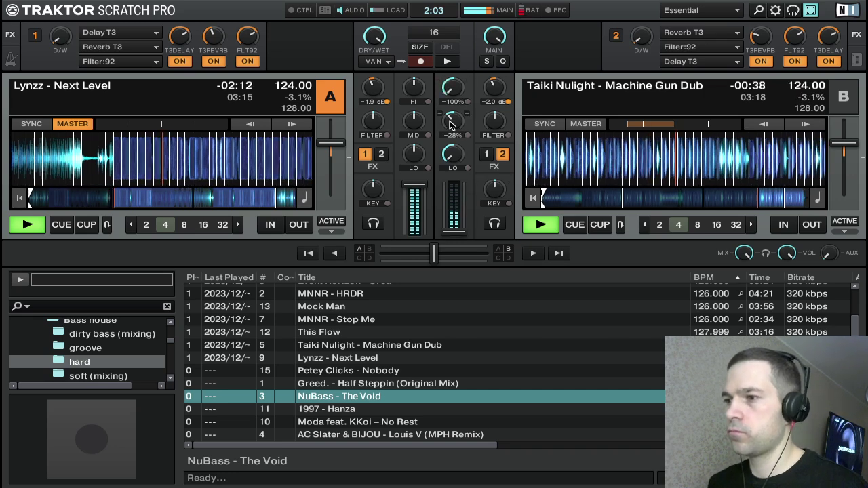
Step: Set deck B's mid EQ to -23% and load Petey Clicks - Nobody from the hard playlist onto deck B
{"action": "key", "text": "ctrl+Right"}
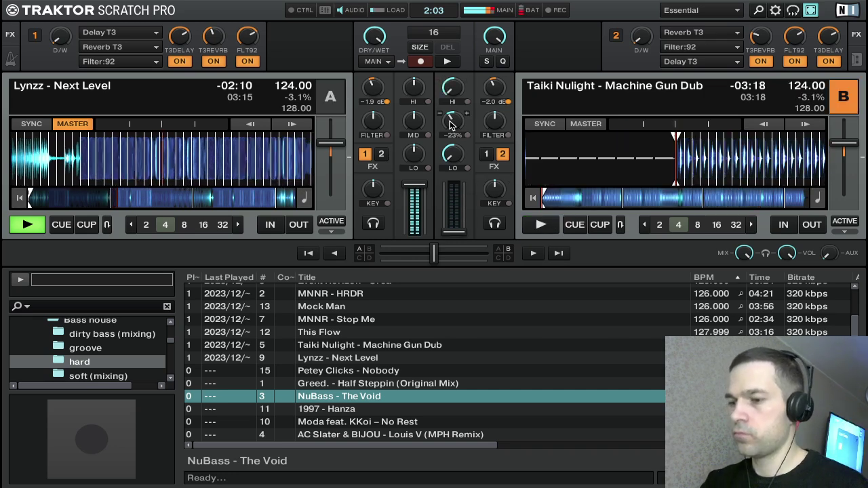
{"action": "scroll", "coordinate": [450, 126], "scroll_direction": "up", "scroll_amount": 2}
{"action": "key", "text": "Down"}
{"action": "key", "text": "Down"}
{"action": "key", "text": "Up"}
{"action": "key", "text": "Up"}
{"action": "key", "text": "Up"}
{"action": "key", "text": "Up"}
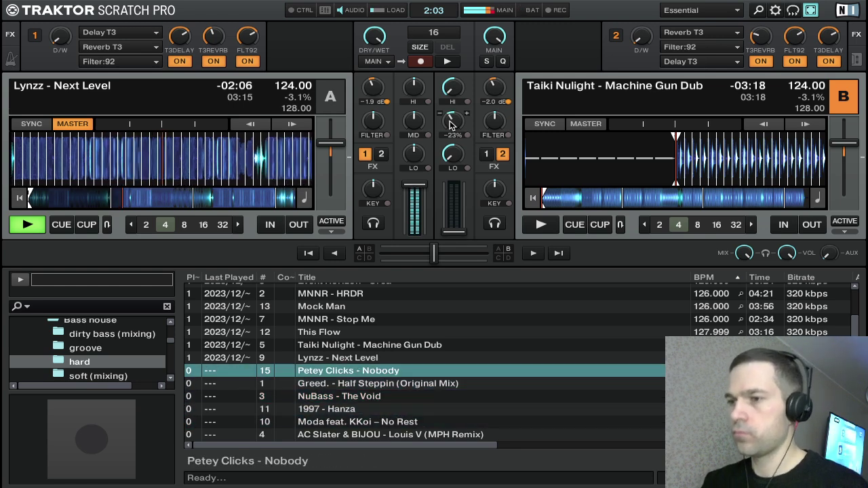
{"action": "key", "text": "ctrl+Right"}
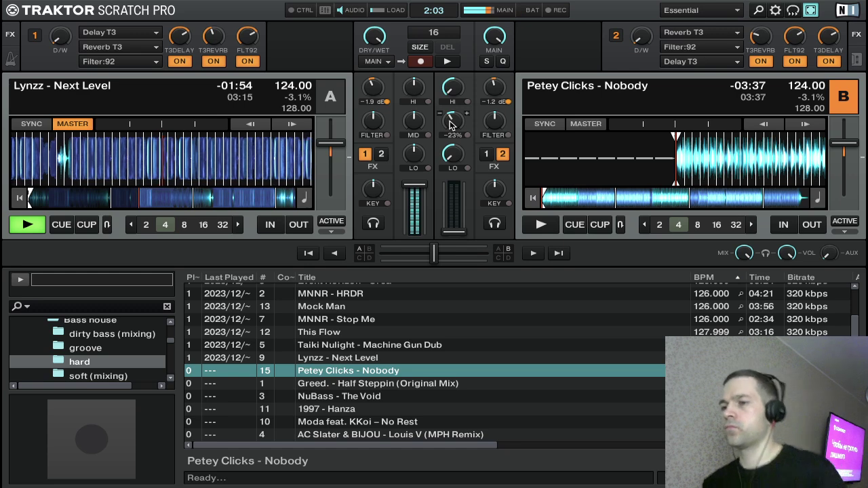
Step: Start Petey Clicks - Nobody on deck B, nudge it forward into time, and raise deck B's channel fader fully
{"action": "key", "text": "Down"}
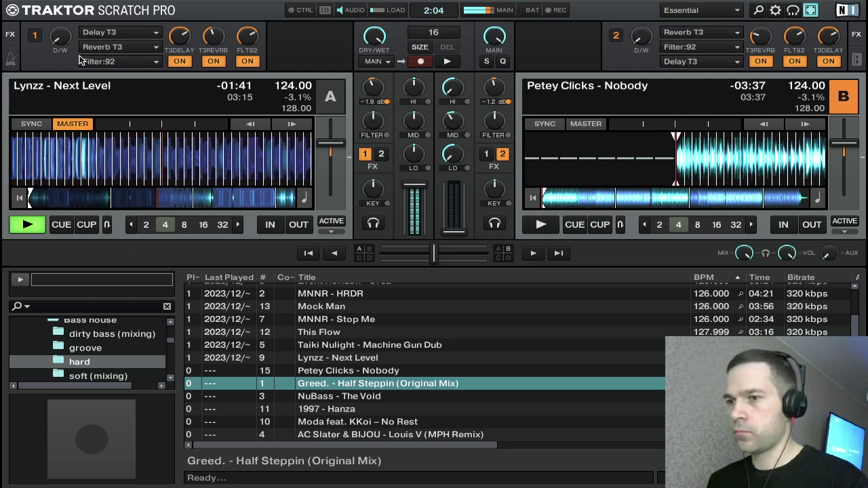
{"action": "mouse_move", "coordinate": [61, 41]}
{"action": "left_mouse_down"}
{"action": "mouse_move", "coordinate": [61, 11]}
{"action": "mouse_move", "coordinate": [58, 47]}
{"action": "left_mouse_up"}
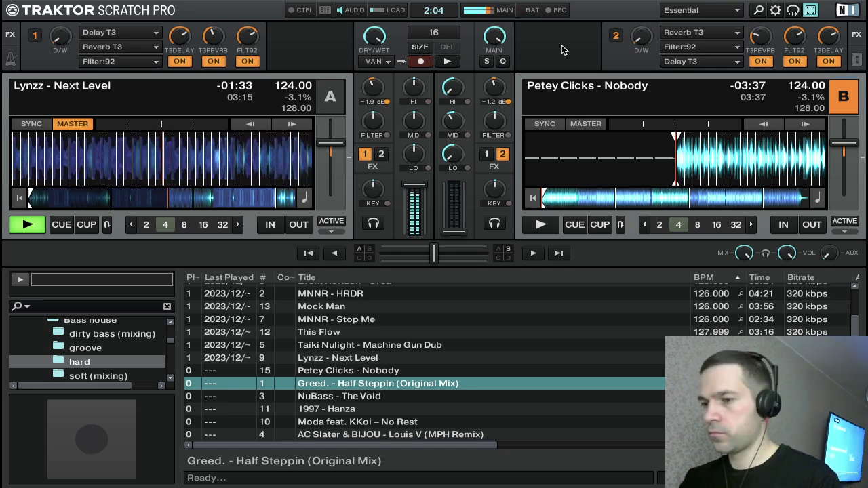
{"action": "key", "text": "Down"}
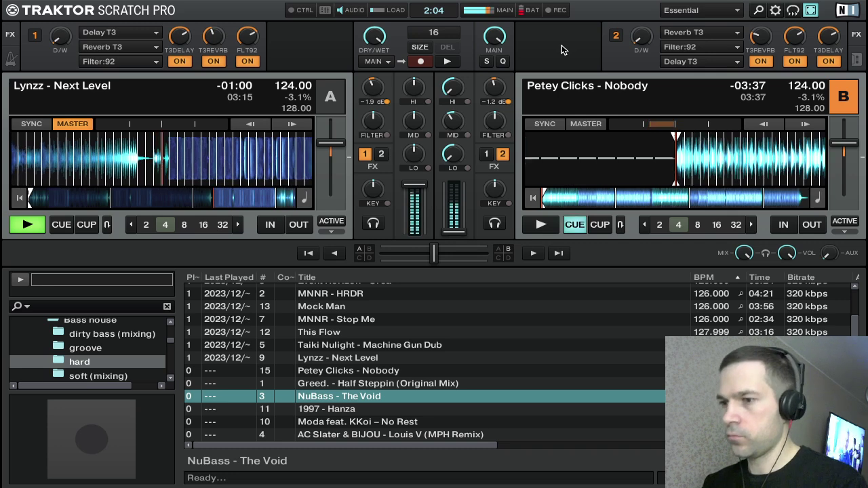
{"action": "key", "text": "space"}
{"action": "key", "text": "Right"}
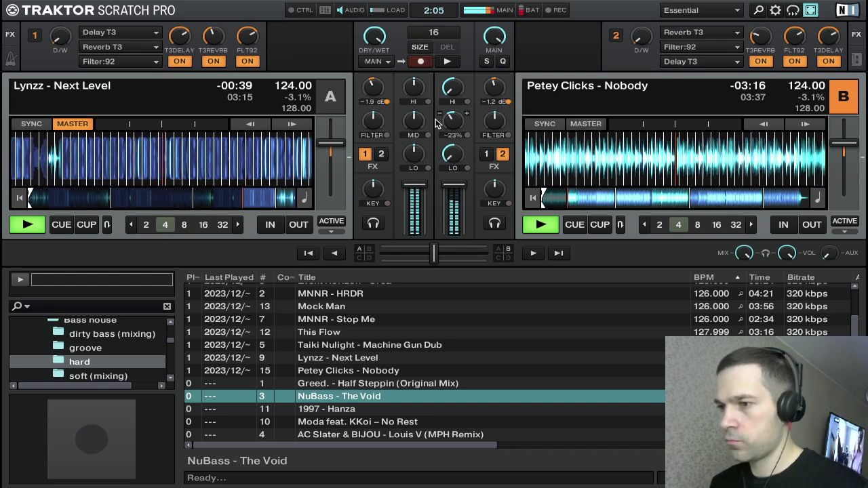
Step: Swap the bass by cutting deck A's low EQ fully and restoring deck B's low, mid and high EQ to 0%
{"action": "left_click_drag", "start_coordinate": [448, 102], "coordinate": [447, 129]}
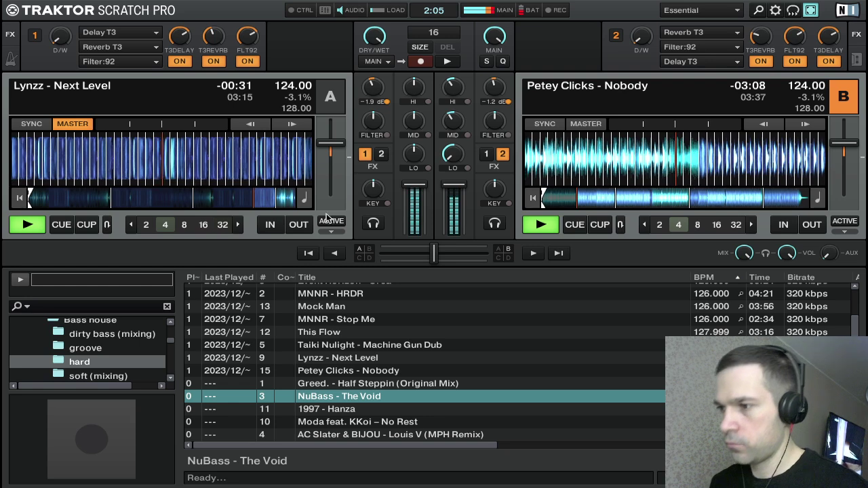
{"action": "double_click", "coordinate": [452, 155]}
{"action": "left_click_drag", "start_coordinate": [413, 153], "coordinate": [411, 178]}
{"action": "left_click_drag", "start_coordinate": [451, 126], "coordinate": [452, 92]}
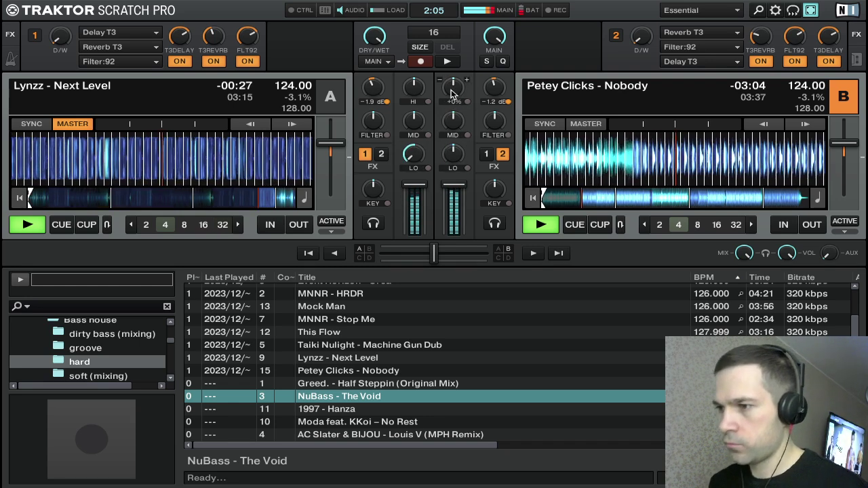
Step: Raise deck B's gain to +0.9 dB and start easing down deck A's mid EQ, to -9%
{"action": "double_click", "coordinate": [489, 89]}
{"action": "left_click_drag", "start_coordinate": [414, 120], "coordinate": [415, 123]}
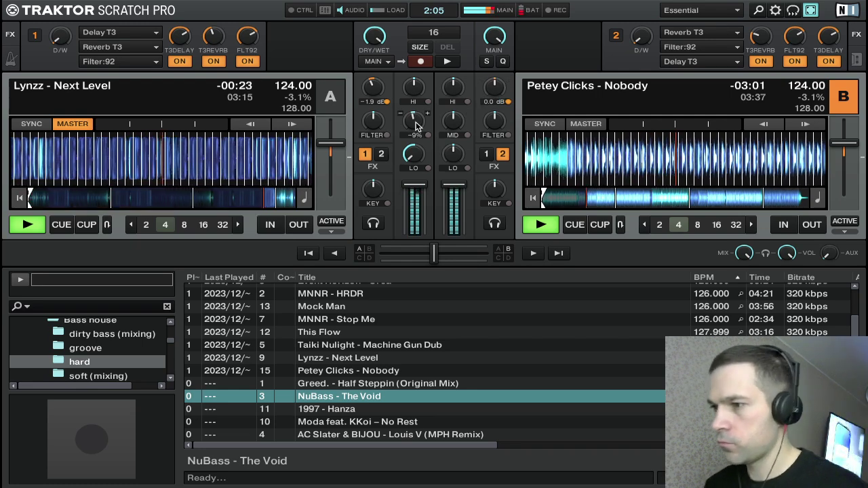
{"action": "left_click_drag", "start_coordinate": [493, 89], "coordinate": [493, 85]}
Step: Fade out Lynzz - Next Level on deck A with its mids and highs lowered, and return the track to its start
{"action": "left_click_drag", "start_coordinate": [415, 119], "coordinate": [417, 128]}
{"action": "mouse_move", "coordinate": [417, 88]}
{"action": "left_mouse_down"}
{"action": "mouse_move", "coordinate": [415, 140]}
{"action": "mouse_move", "coordinate": [413, 102]}
{"action": "left_mouse_up"}
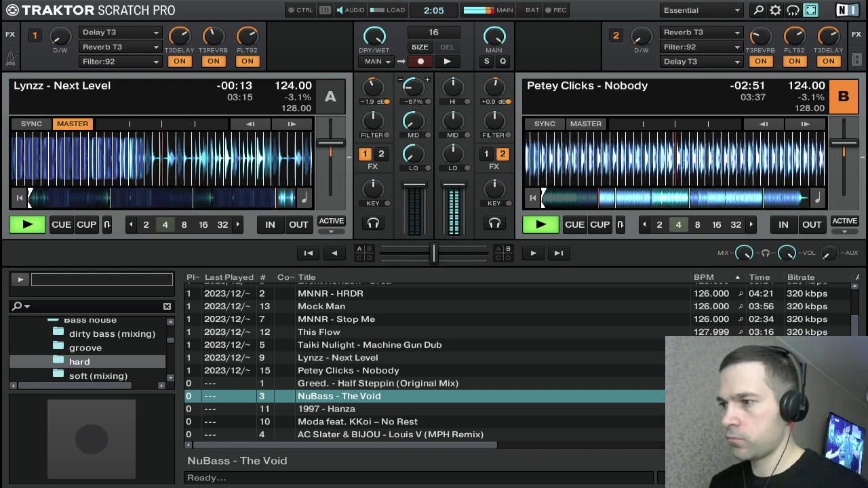
{"action": "left_click_drag", "start_coordinate": [415, 184], "coordinate": [415, 198]}
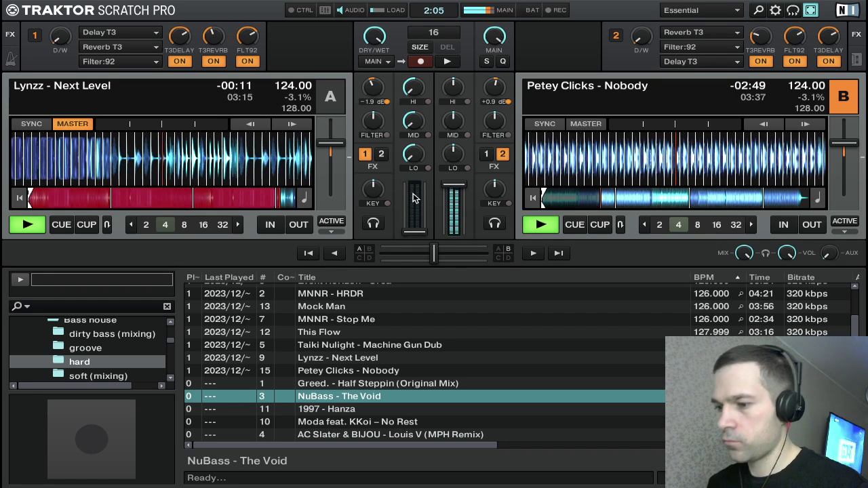
{"action": "key", "text": "c"}
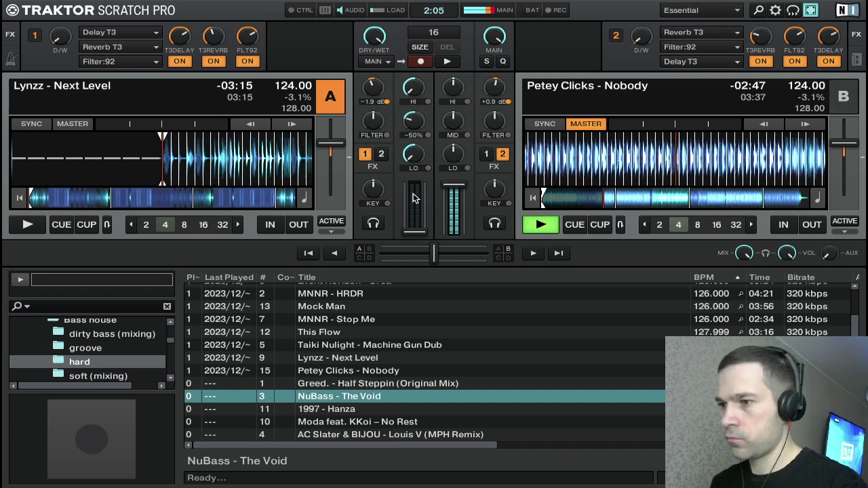
Step: Load Greed. - Half Steppin (Original Mix) from the hard playlist onto deck A
{"action": "key", "text": "Down"}
{"action": "key", "text": "Down"}
{"action": "key", "text": "Down"}
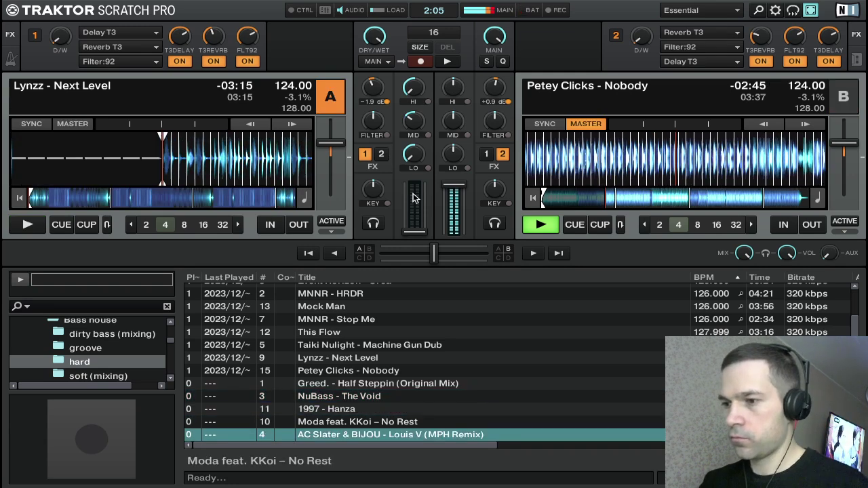
{"action": "key", "text": "Up"}
{"action": "key", "text": "Up"}
{"action": "key", "text": "Up"}
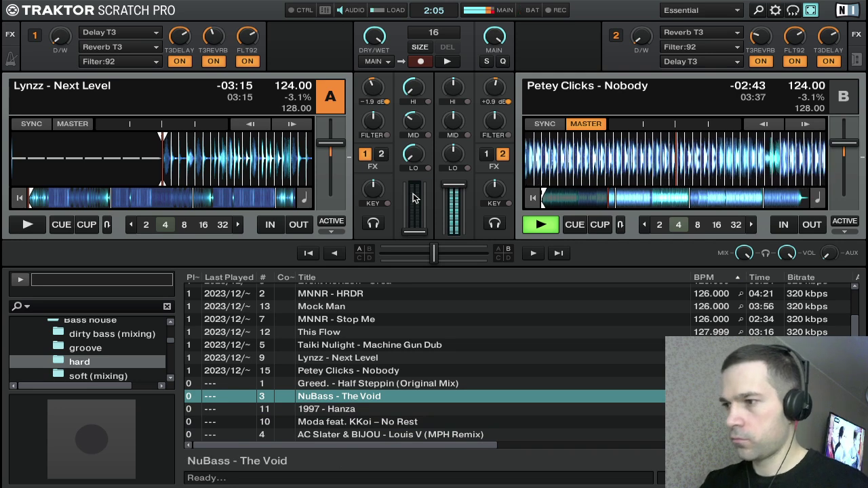
{"action": "key", "text": "Up"}
{"action": "key", "text": "ctrl+Left"}
Step: Select 1997 - Hanza in the hard playlist
{"action": "key", "text": "Down"}
{"action": "key", "text": "Down"}
{"action": "key", "text": "Down"}
{"action": "key", "text": "Down"}
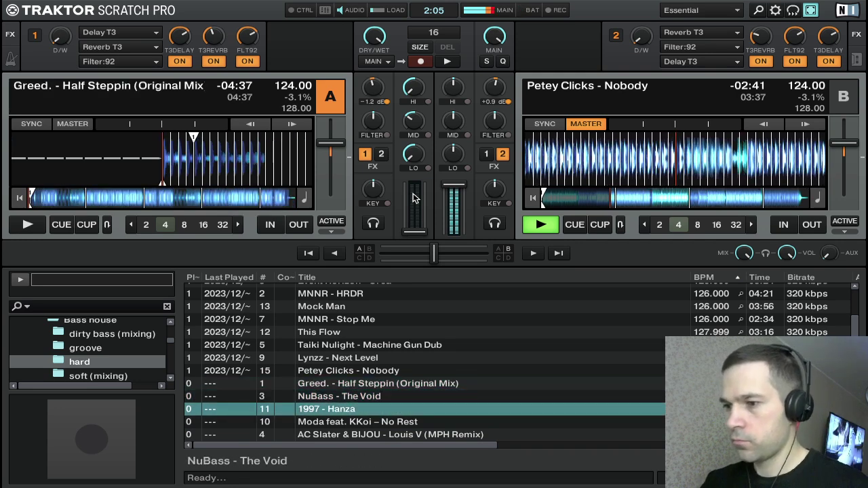
{"action": "key", "text": "Up"}
{"action": "key", "text": "Up"}
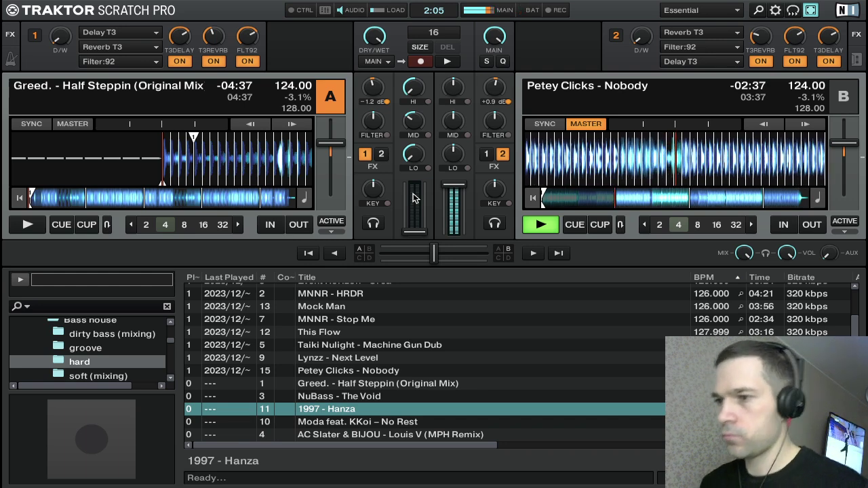
Step: Preview the cue point of Greed. - Half Steppin on deck A and start the track in time with deck B
{"action": "key", "text": "c"}
{"action": "key", "text": "c"}
{"action": "key", "text": "c"}
{"action": "key", "text": "c"}
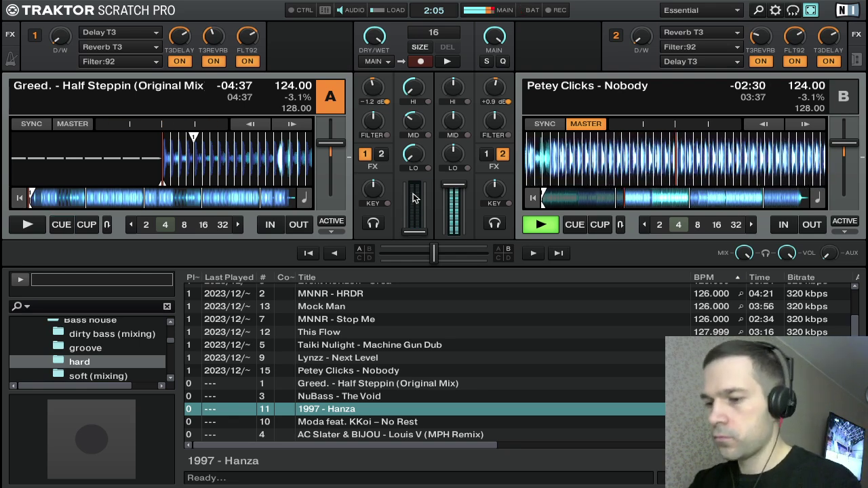
{"action": "key", "text": "c"}
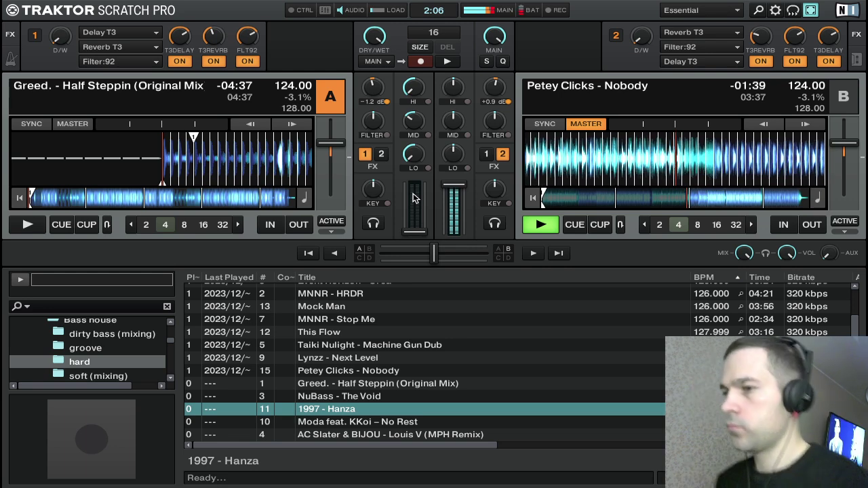
{"action": "key", "text": "c"}
{"action": "key", "text": "c"}
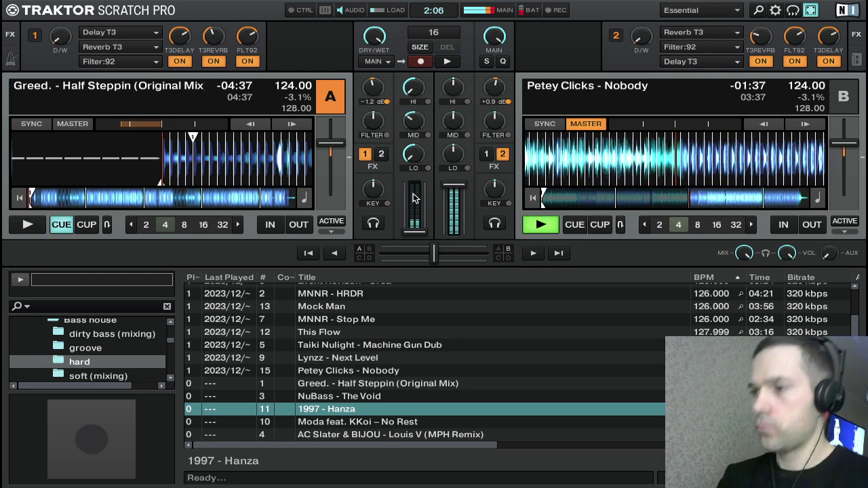
{"action": "key", "text": "space"}
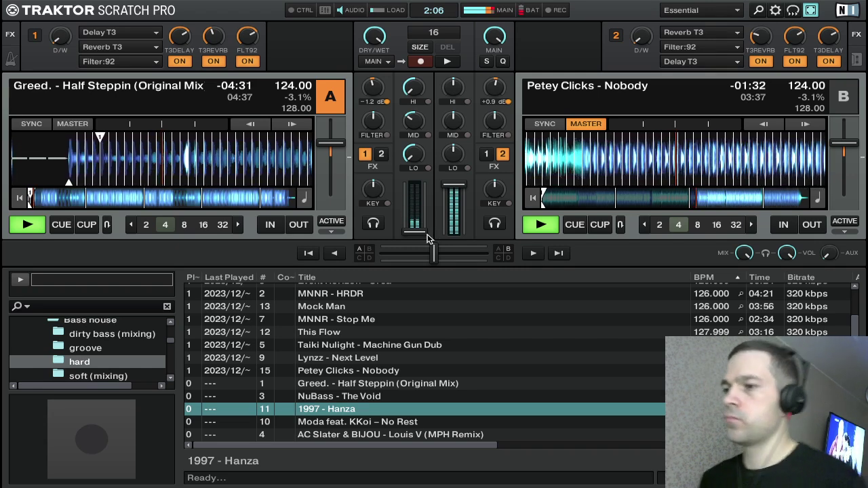
Step: Fade deck A in, pull it back out, and raise its channel fader fully again
{"action": "mouse_move", "coordinate": [416, 233]}
{"action": "left_mouse_down"}
{"action": "mouse_move", "coordinate": [414, 185]}
{"action": "mouse_move", "coordinate": [410, 235]}
{"action": "left_mouse_up"}
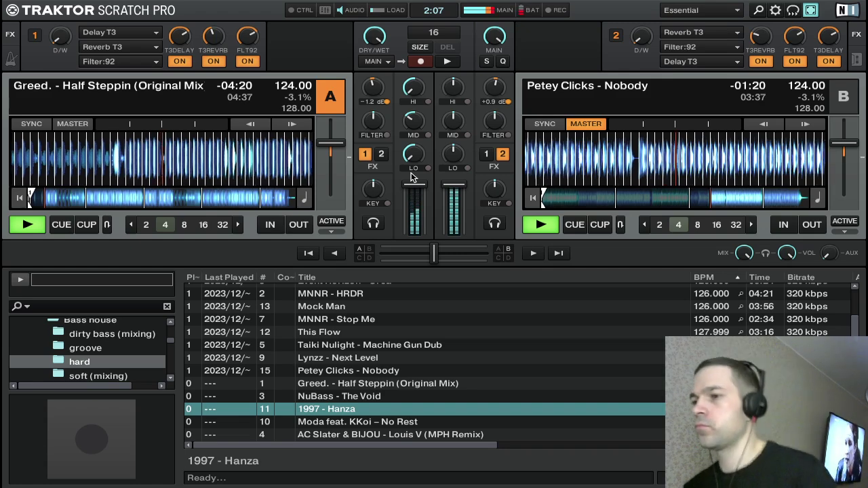
{"action": "left_click_drag", "start_coordinate": [415, 184], "coordinate": [411, 198]}
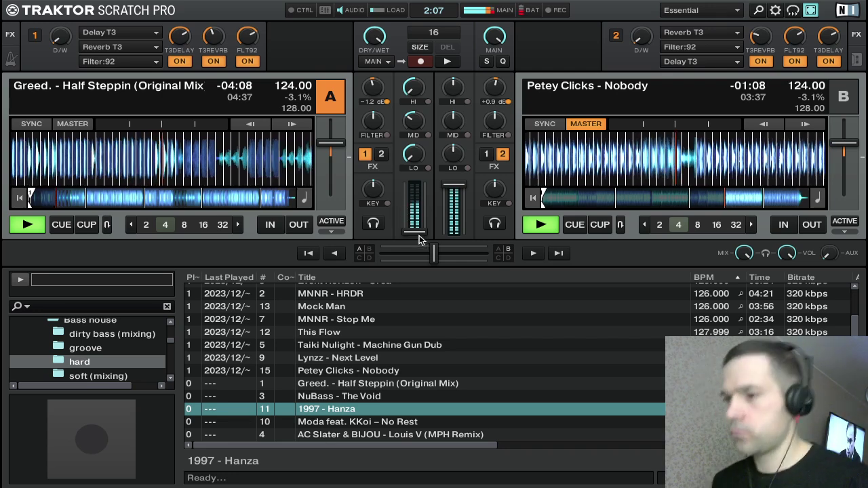
{"action": "left_click_drag", "start_coordinate": [416, 234], "coordinate": [415, 185]}
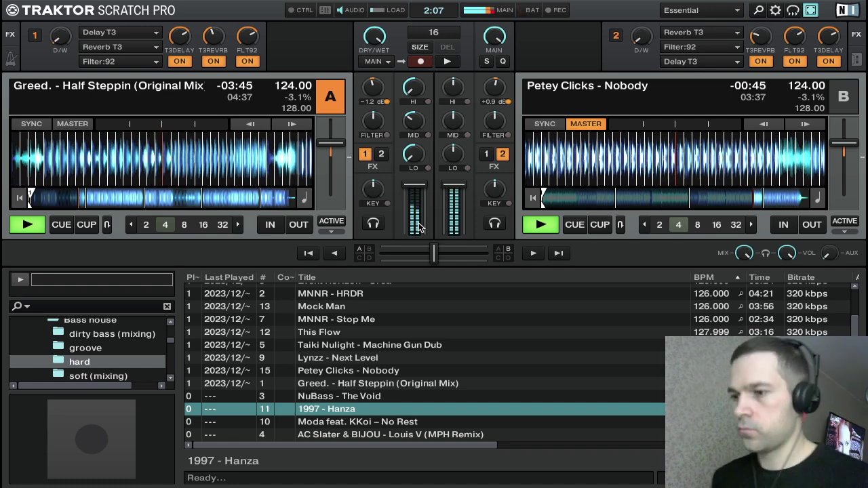
Step: Select Moda feat. KKoi – No Rest in the hard playlist and restore deck A's mid and high EQ to 0%
{"action": "key", "text": "Down"}
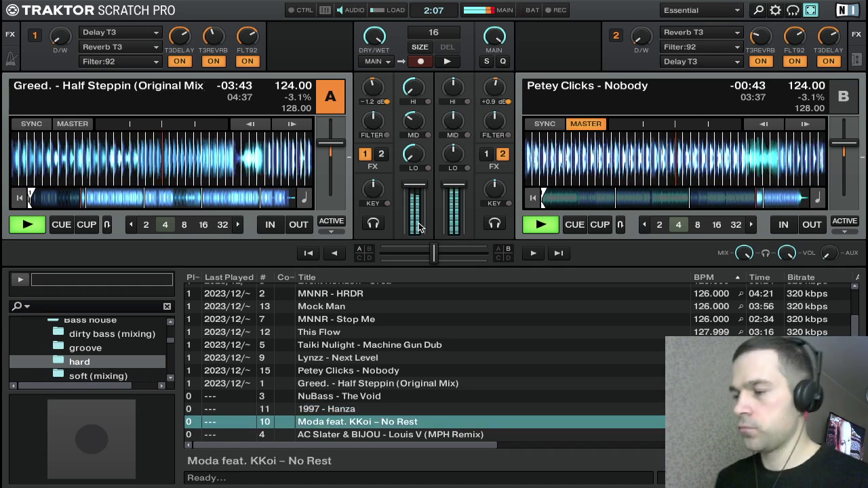
{"action": "left_click_drag", "start_coordinate": [415, 97], "coordinate": [413, 76]}
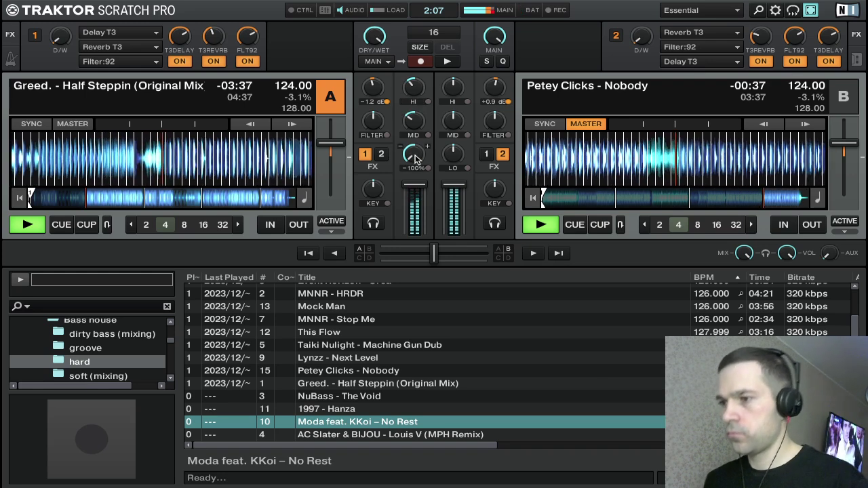
{"action": "double_click", "coordinate": [415, 122]}
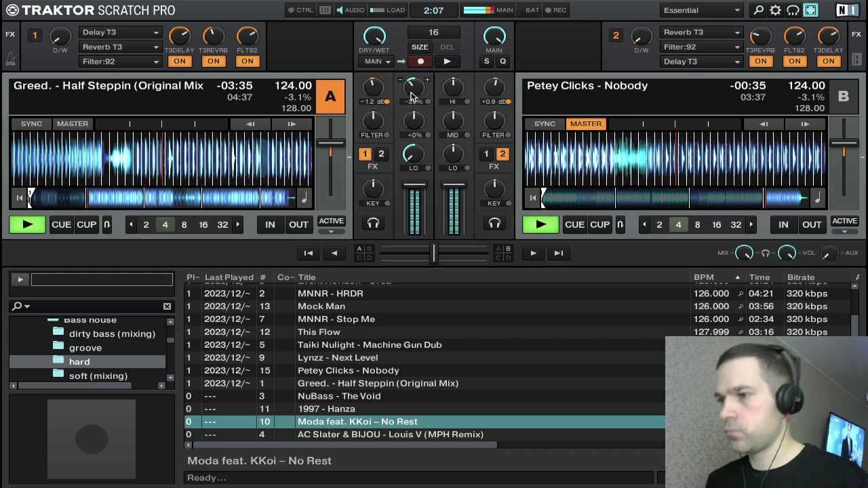
{"action": "left_click_drag", "start_coordinate": [416, 97], "coordinate": [417, 88]}
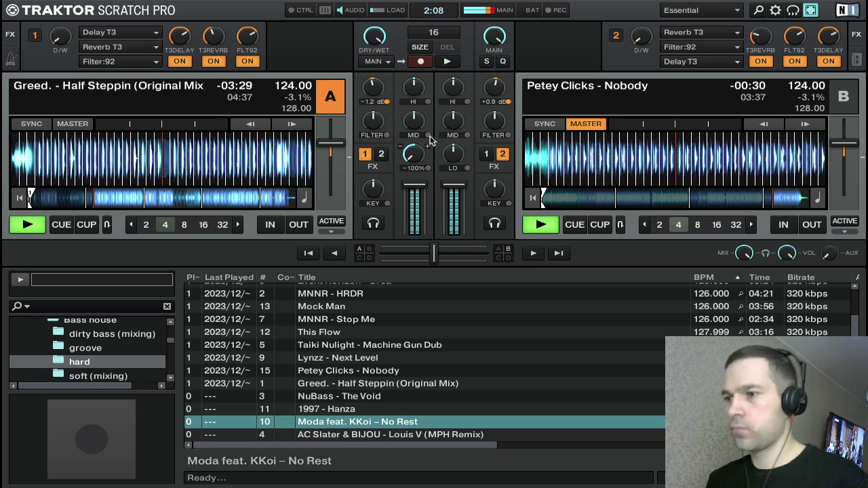
Step: Restore deck A's low EQ to neutral and fade out deck B, cutting its highs and lows and lowering its mids to about -31%
{"action": "left_click_drag", "start_coordinate": [453, 94], "coordinate": [452, 108]}
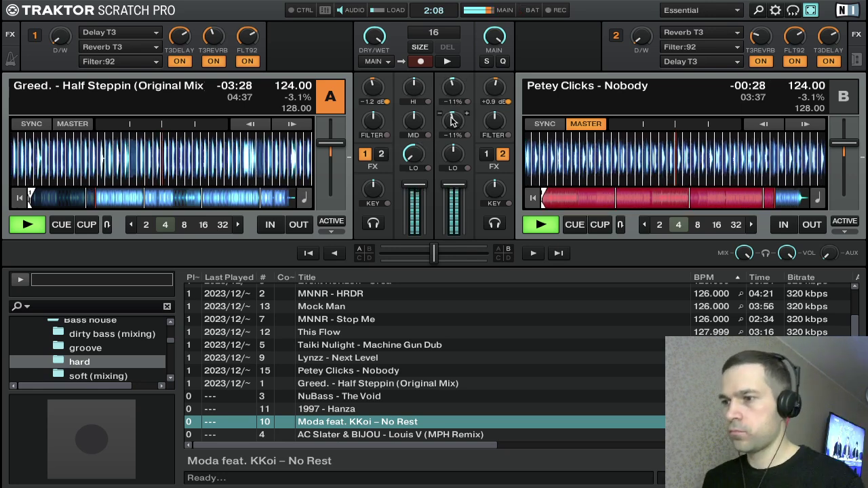
{"action": "left_click_drag", "start_coordinate": [413, 159], "coordinate": [413, 151]}
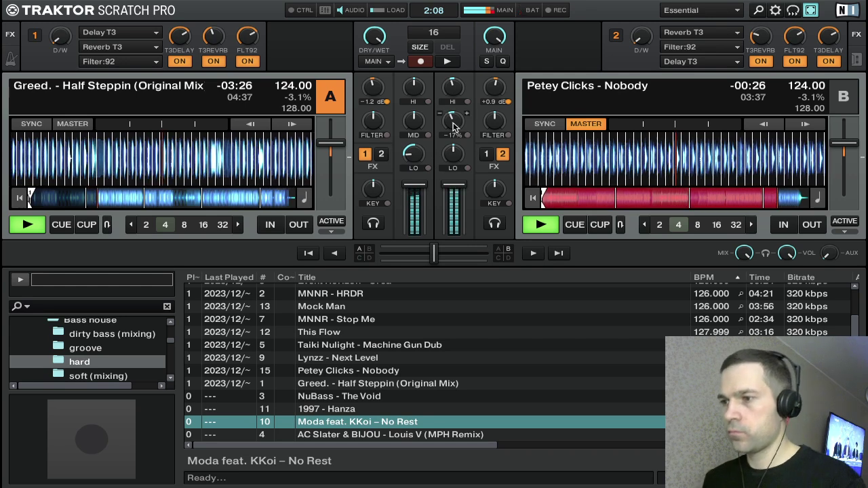
{"action": "left_click_drag", "start_coordinate": [413, 155], "coordinate": [456, 160]}
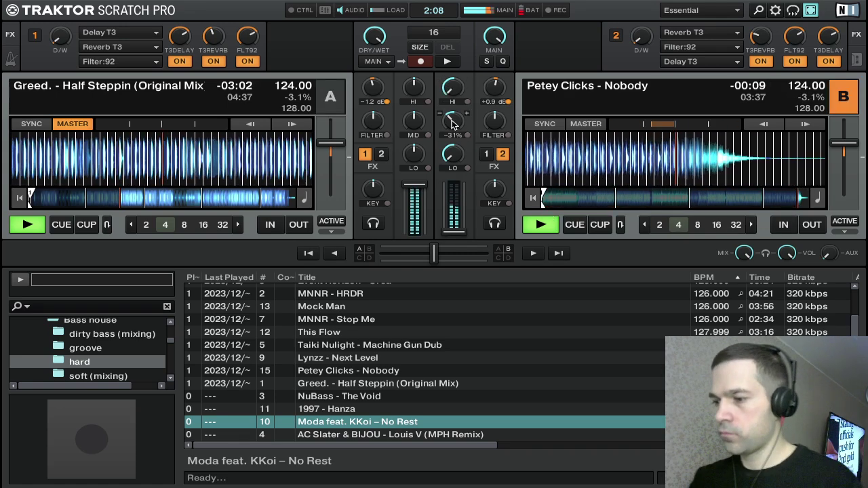
Step: Load NuBass - The Void from the hard playlist onto deck B and preview its cue point
{"action": "key", "text": "Down"}
{"action": "key", "text": "Up"}
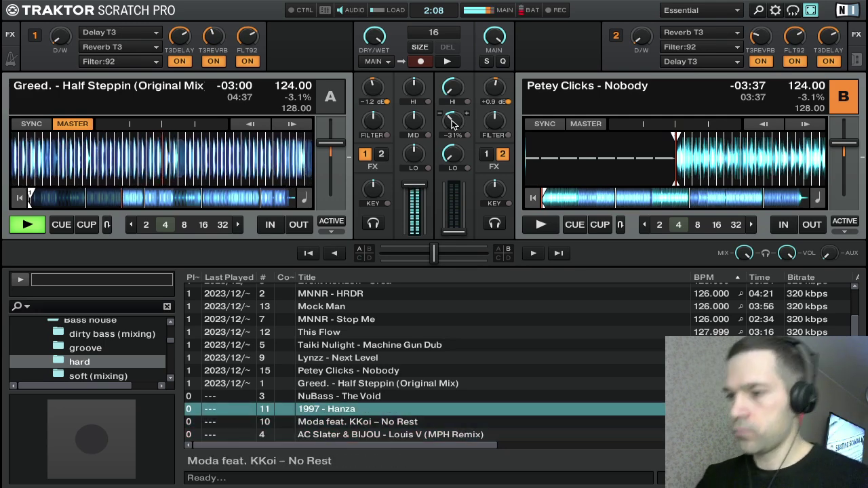
{"action": "key", "text": "Up"}
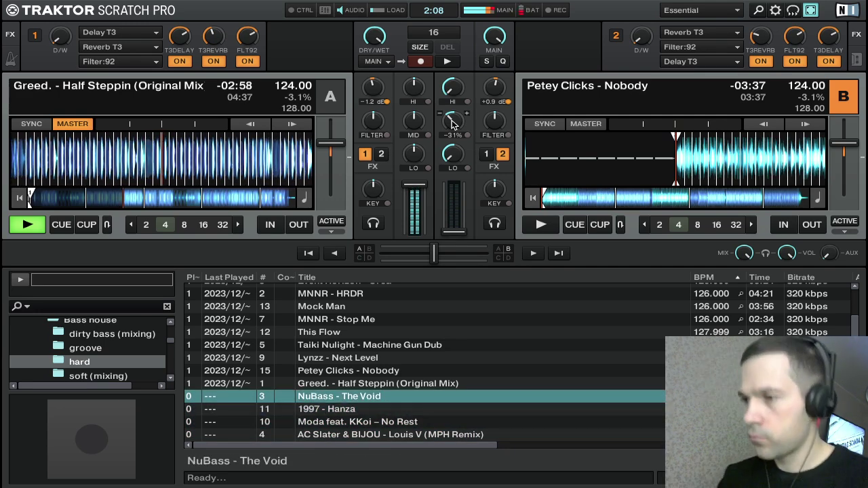
{"action": "key", "text": "ctrl+Right"}
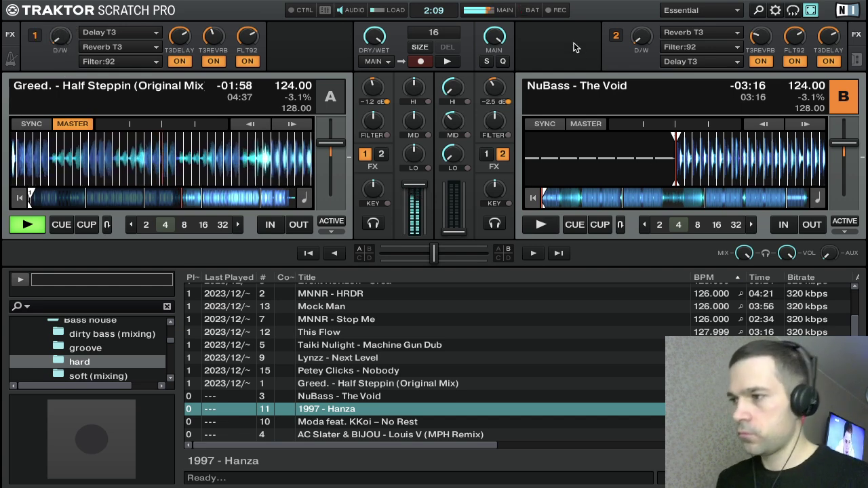
{"action": "key", "text": "w"}
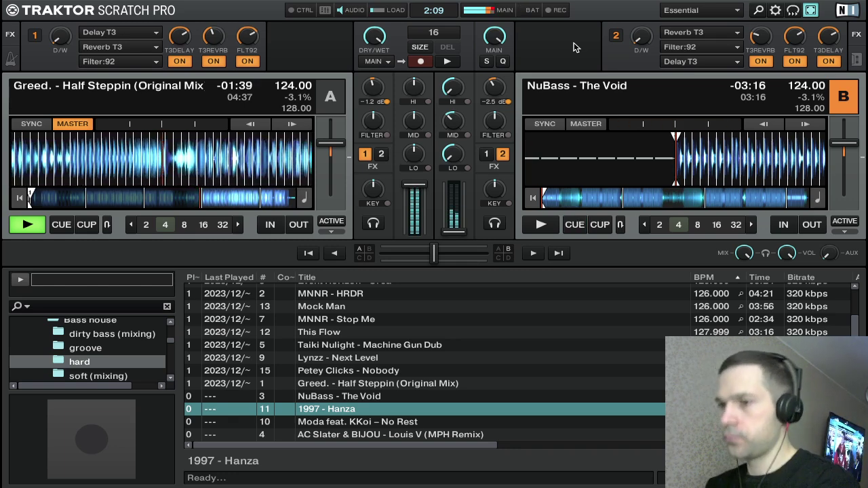
Step: Start NuBass - The Void on deck B with its channel fader up and restore its high EQ to neutral
{"action": "key", "text": "space"}
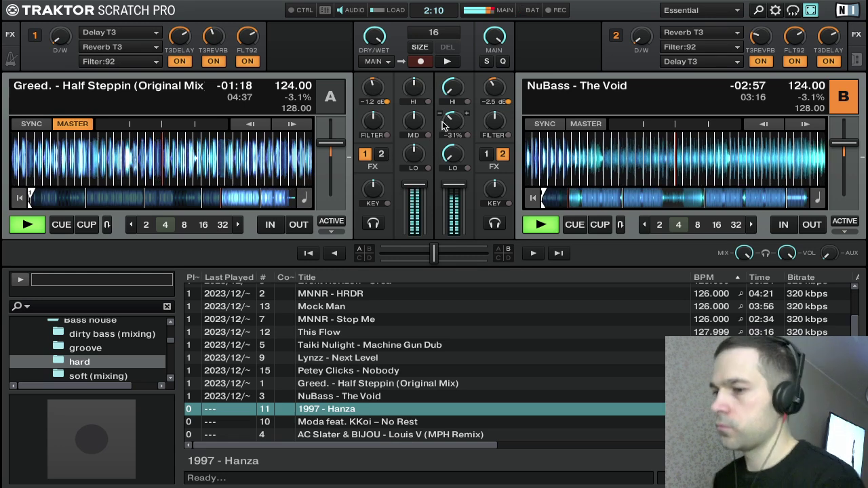
{"action": "key", "text": "Down"}
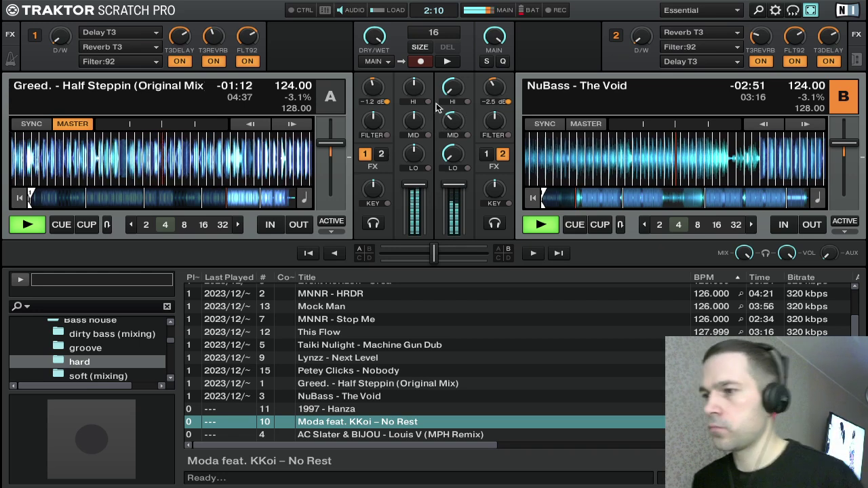
{"action": "scroll", "coordinate": [442, 88], "scroll_direction": "down", "scroll_amount": 5}
{"action": "scroll", "coordinate": [442, 88], "scroll_direction": "up", "scroll_amount": 4}
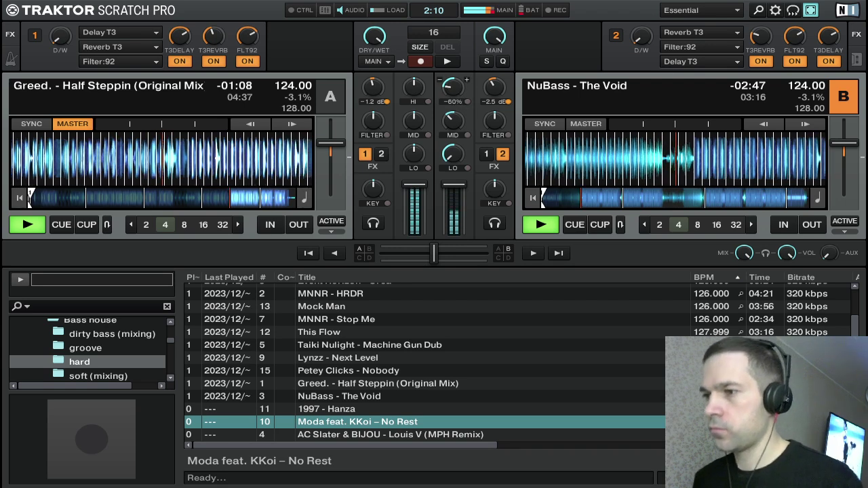
{"action": "scroll", "coordinate": [453, 87], "scroll_direction": "up", "scroll_amount": 4}
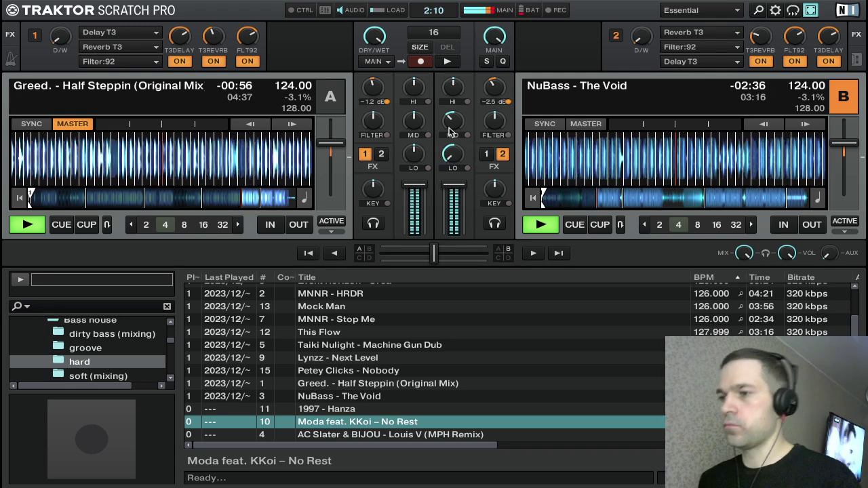
Step: Restore deck B's mid EQ to neutral, dip deck A's mids slightly, and raise deck B's low EQ to -47%
{"action": "left_click_drag", "start_coordinate": [454, 121], "coordinate": [454, 100]}
{"action": "left_click_drag", "start_coordinate": [421, 125], "coordinate": [455, 153]}
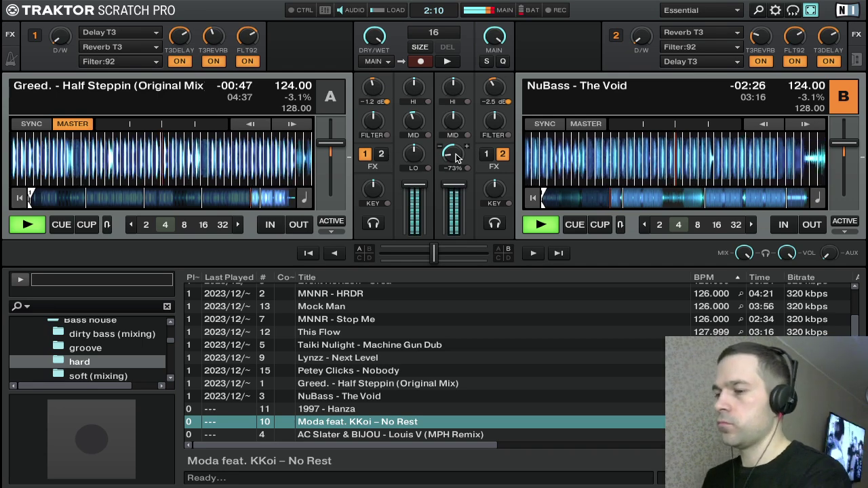
{"action": "left_click_drag", "start_coordinate": [448, 164], "coordinate": [446, 155]}
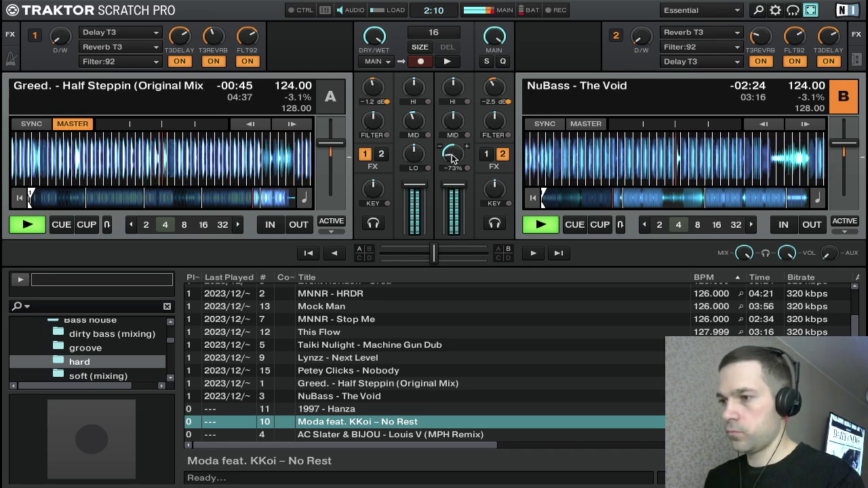
{"action": "scroll", "coordinate": [453, 159], "scroll_direction": "up", "scroll_amount": 2}
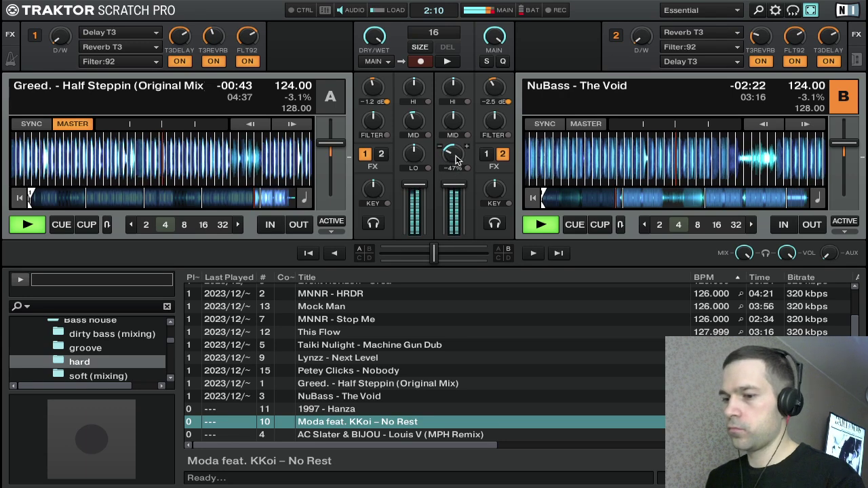
Step: Swap to deck B by restoring its lows, cutting deck A's EQ bands and fader fully, and setting deck B's gain to -1.1 dB
{"action": "left_click_drag", "start_coordinate": [445, 161], "coordinate": [418, 173]}
{"action": "scroll", "coordinate": [412, 121], "scroll_direction": "down", "scroll_amount": 3}
{"action": "scroll", "coordinate": [413, 87], "scroll_direction": "down", "scroll_amount": 10}
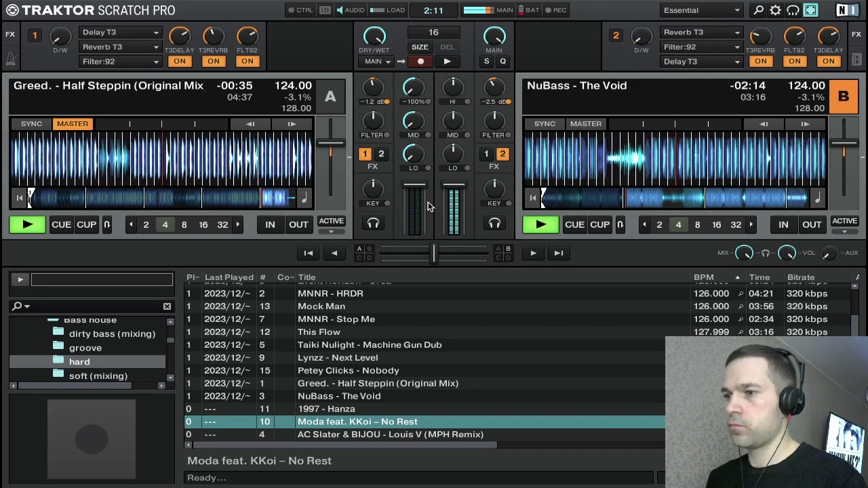
{"action": "scroll", "coordinate": [426, 209], "scroll_direction": "down", "scroll_amount": 10}
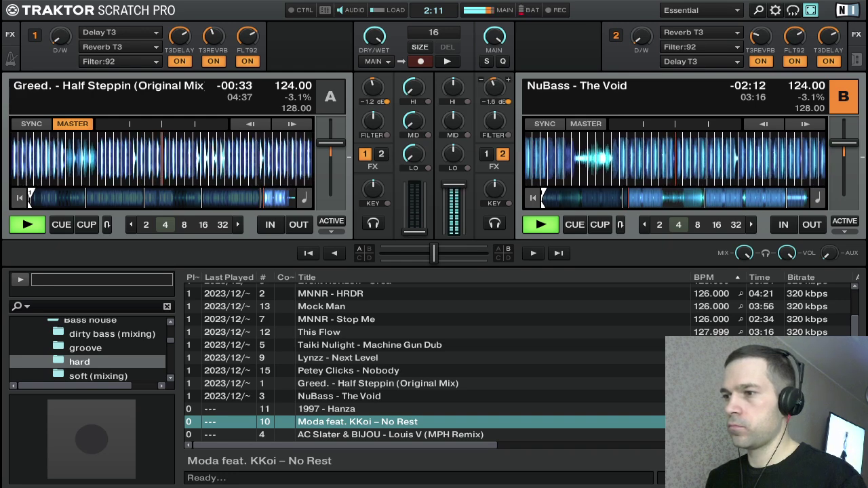
{"action": "scroll", "coordinate": [412, 129], "scroll_direction": "down", "scroll_amount": 5}
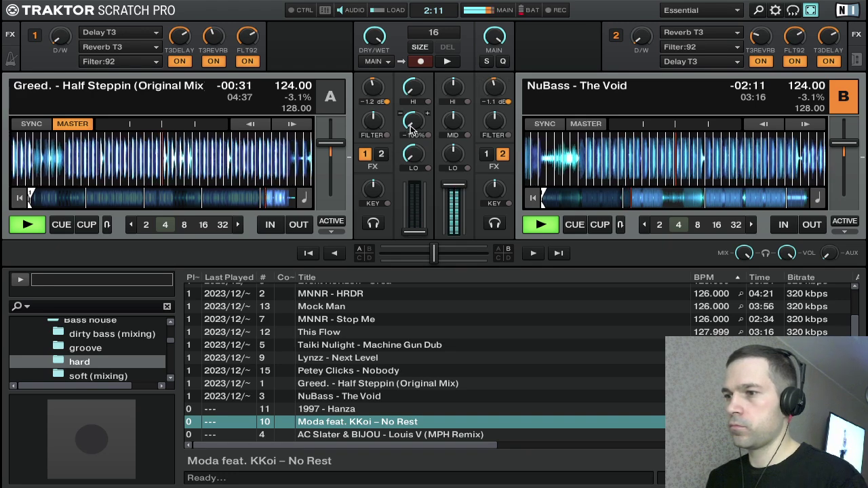
Step: Stop deck A, return its track to the start, and set its mid EQ to -38%
{"action": "key", "text": "a"}
{"action": "key", "text": "Home"}
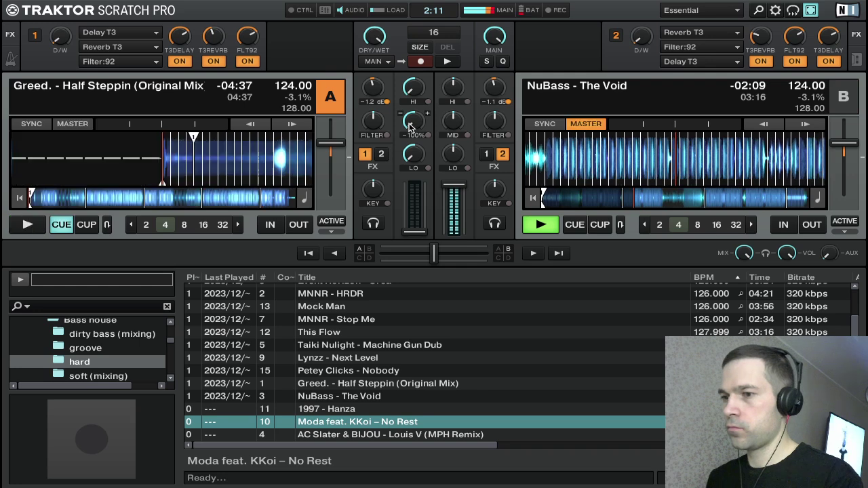
{"action": "scroll", "coordinate": [409, 127], "scroll_direction": "up", "scroll_amount": 1}
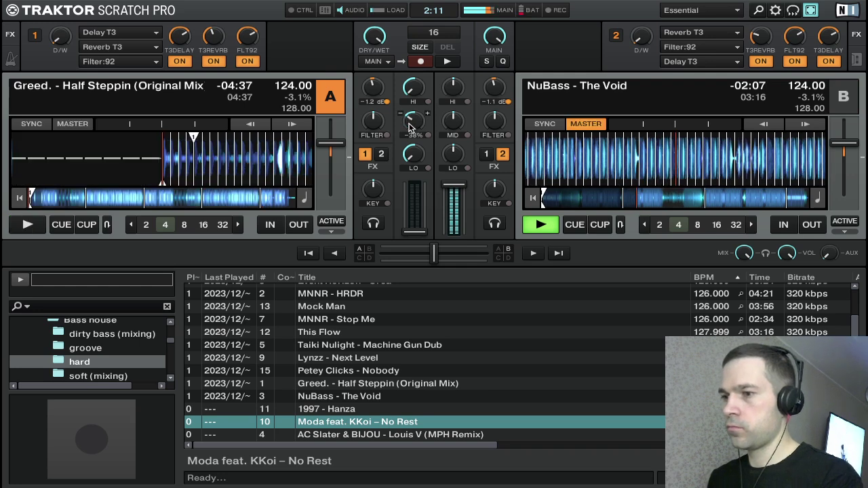
Step: Load 1997 - Hanza from the hard playlist onto deck A and preview its cue point
{"action": "key", "text": "Down"}
{"action": "key", "text": "Up"}
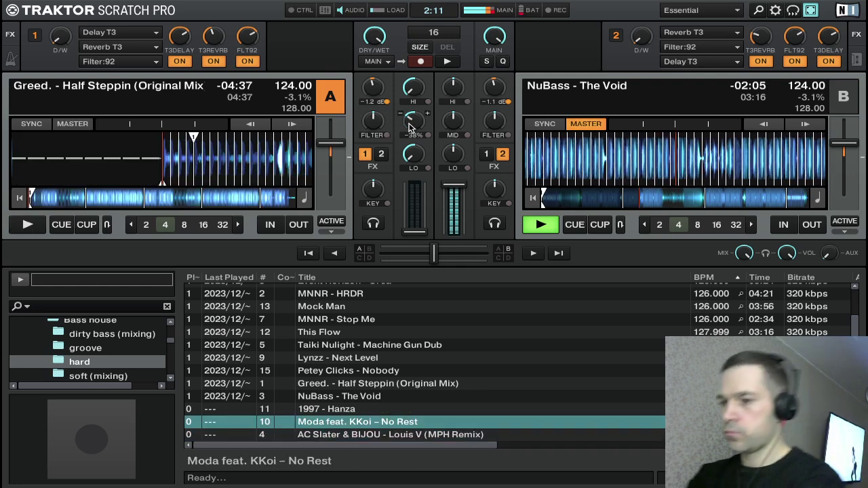
{"action": "key", "text": "Up"}
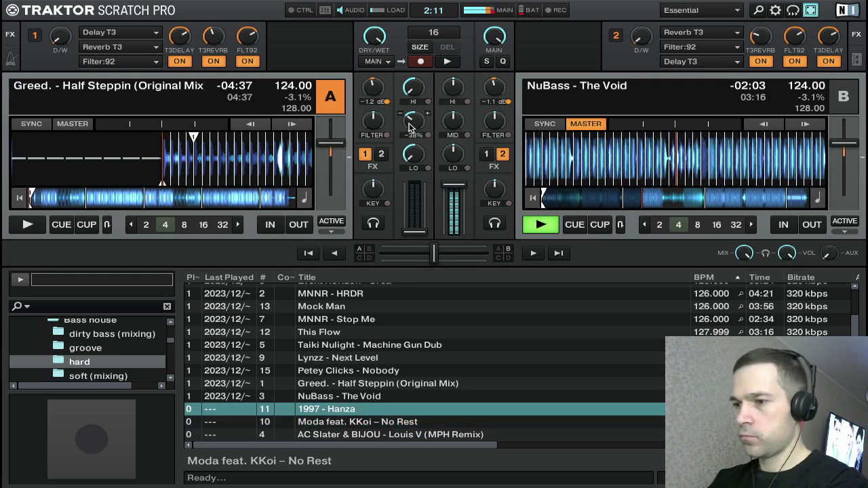
{"action": "key", "text": "ctrl+Left"}
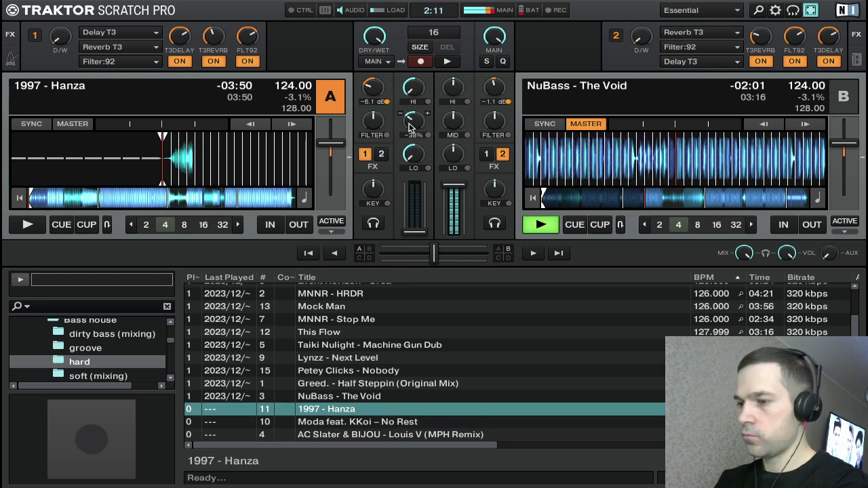
{"action": "key", "text": "Down"}
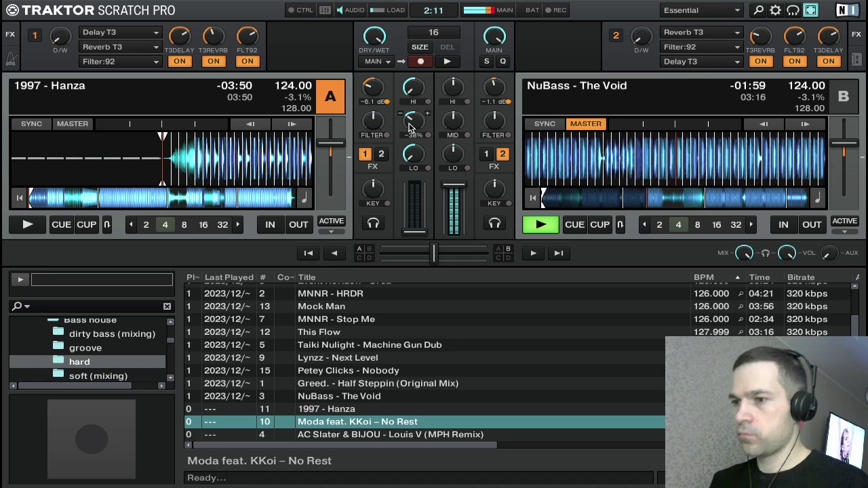
{"action": "key", "text": "c"}
{"action": "key", "text": "c"}
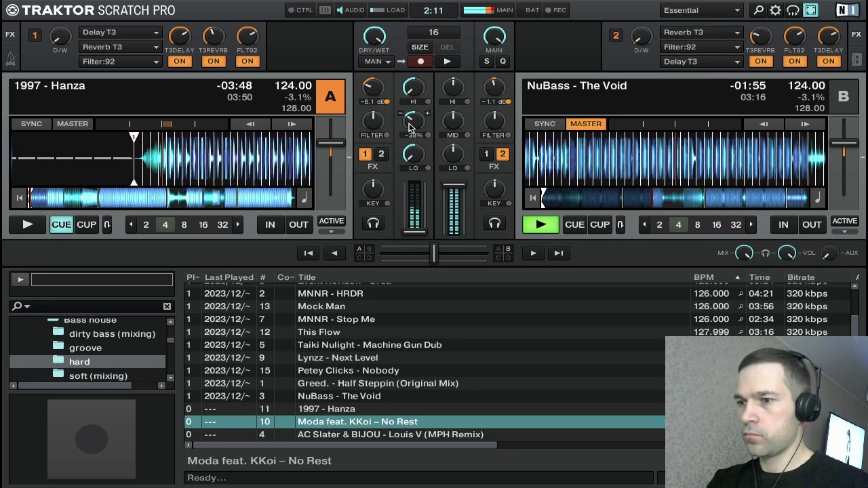
{"action": "key", "text": "F5"}
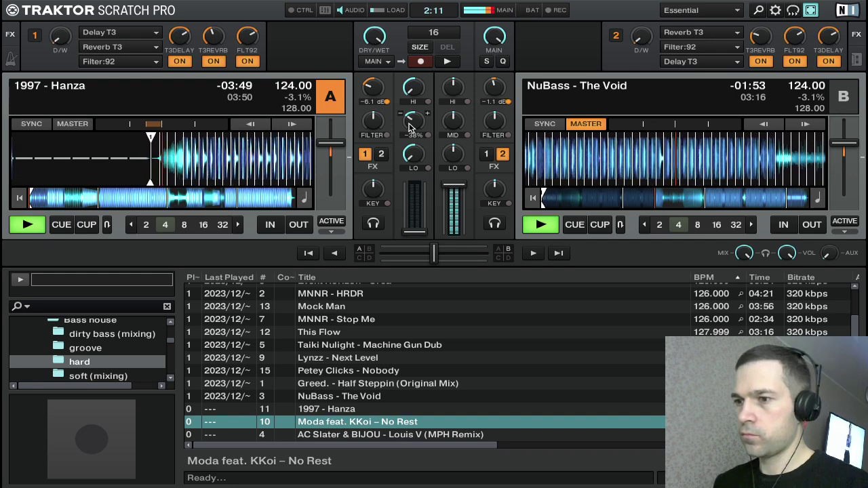
{"action": "key", "text": "Right"}
{"action": "left_click_drag", "start_coordinate": [422, 231], "coordinate": [422, 183]}
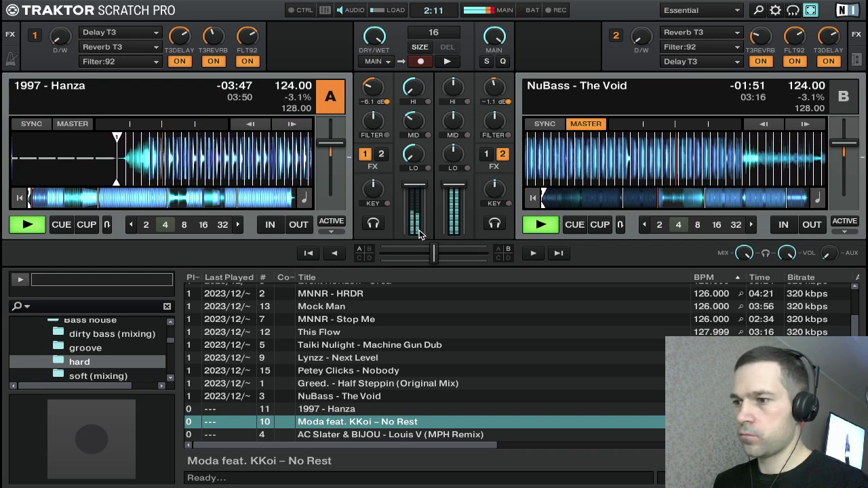
{"action": "key", "text": "Right"}
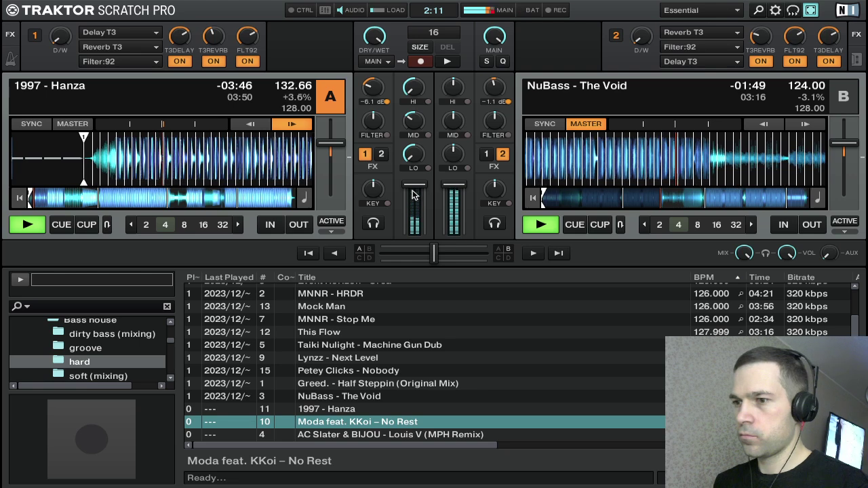
{"action": "left_click_drag", "start_coordinate": [419, 187], "coordinate": [420, 231]}
{"action": "key", "text": "c"}
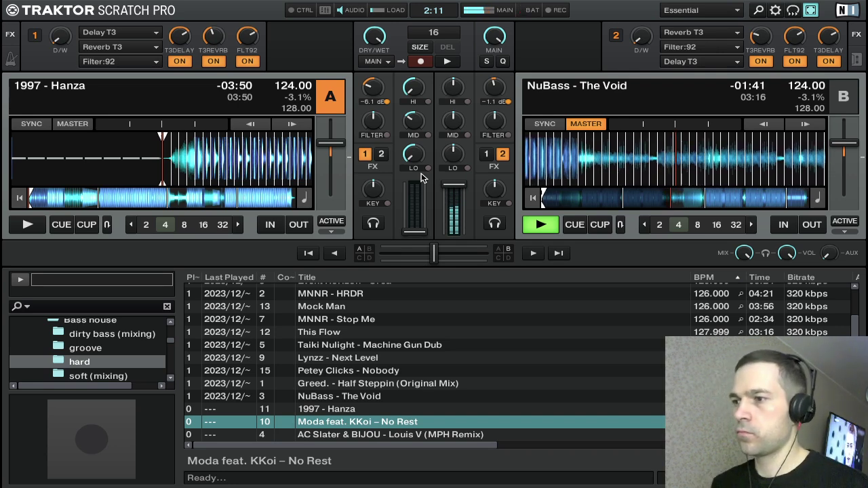
{"action": "mouse_move", "coordinate": [645, 42]}
{"action": "left_mouse_down"}
{"action": "mouse_move", "coordinate": [645, 18]}
{"action": "mouse_move", "coordinate": [645, 41]}
{"action": "left_mouse_up"}
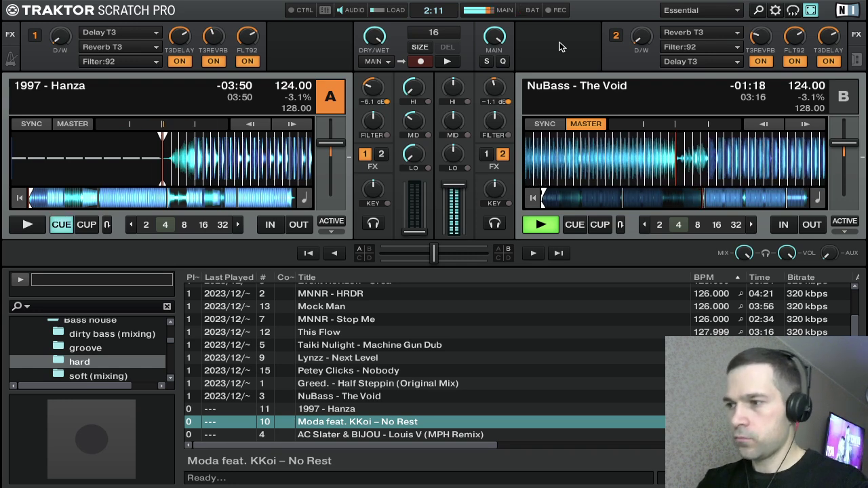
Step: Start 1997 - Hanza on deck A with its channel fader fully raised and set its gain to -4.0 dB
{"action": "key", "text": "space"}
{"action": "key", "text": "Right"}
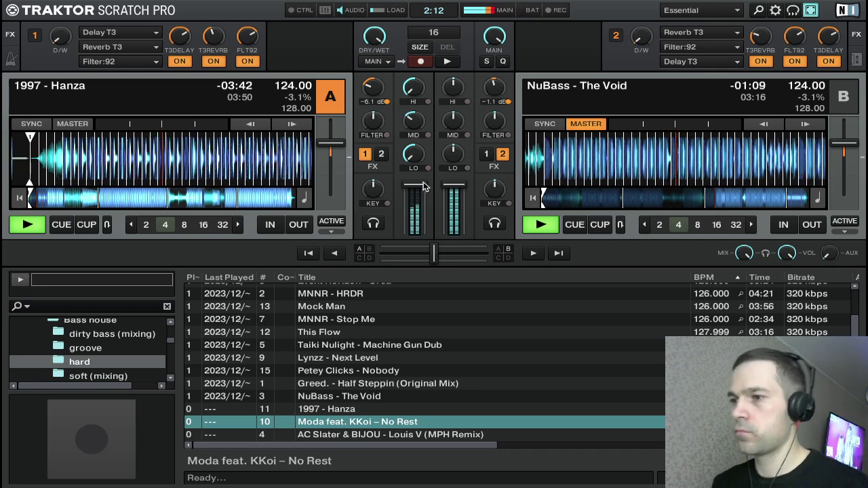
{"action": "left_click_drag", "start_coordinate": [374, 89], "coordinate": [375, 82]}
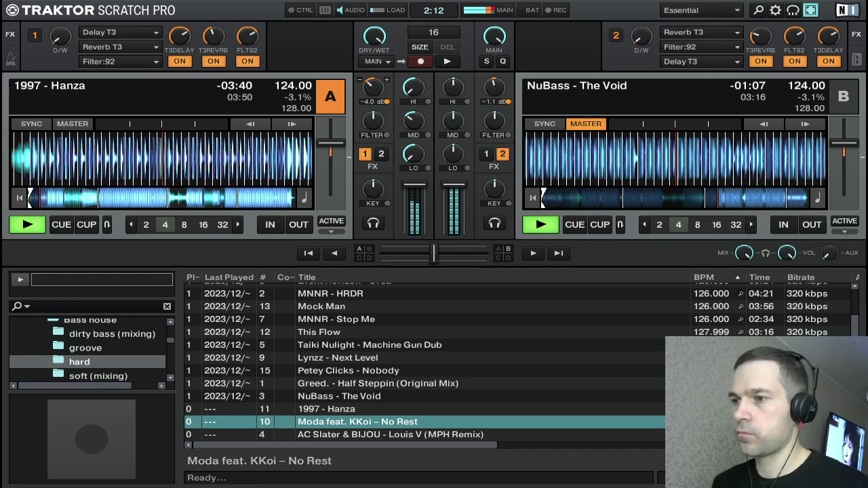
Step: Align deck A's beat with deck B using brief tempo nudges and restore deck A's high EQ to neutral
{"action": "key", "text": "ctrl+Left"}
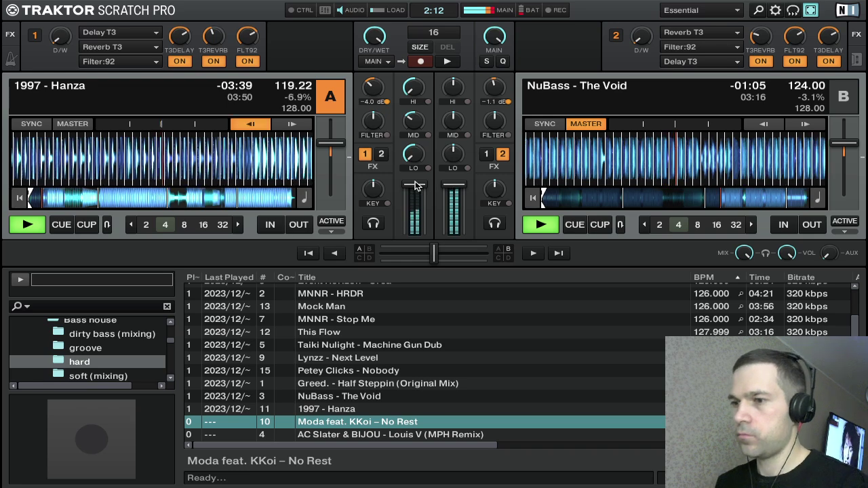
{"action": "key", "text": "ctrl+Right"}
{"action": "mouse_move", "coordinate": [414, 184]}
{"action": "left_mouse_down"}
{"action": "mouse_move", "coordinate": [414, 233]}
{"action": "mouse_move", "coordinate": [416, 185]}
{"action": "left_mouse_up"}
{"action": "key", "text": "ctrl+Left"}
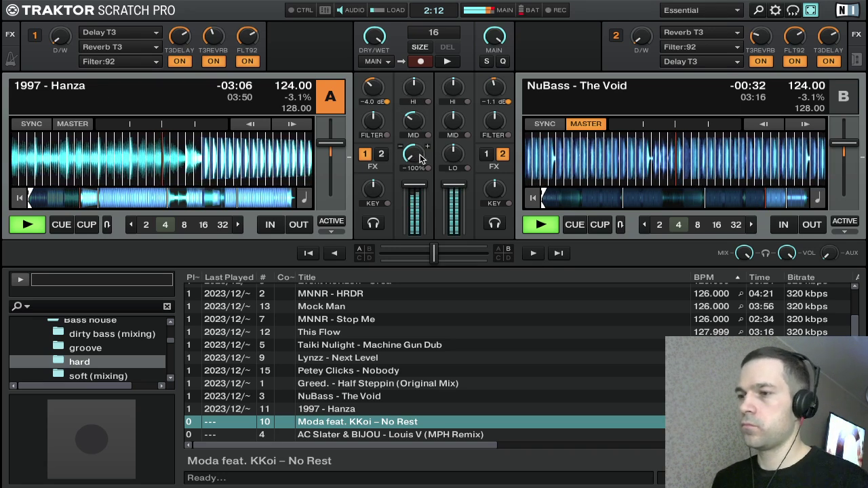
Step: Restore deck A's mid and low EQ to neutral while lowering deck B's mids to -15%
{"action": "left_click_drag", "start_coordinate": [413, 126], "coordinate": [450, 124]}
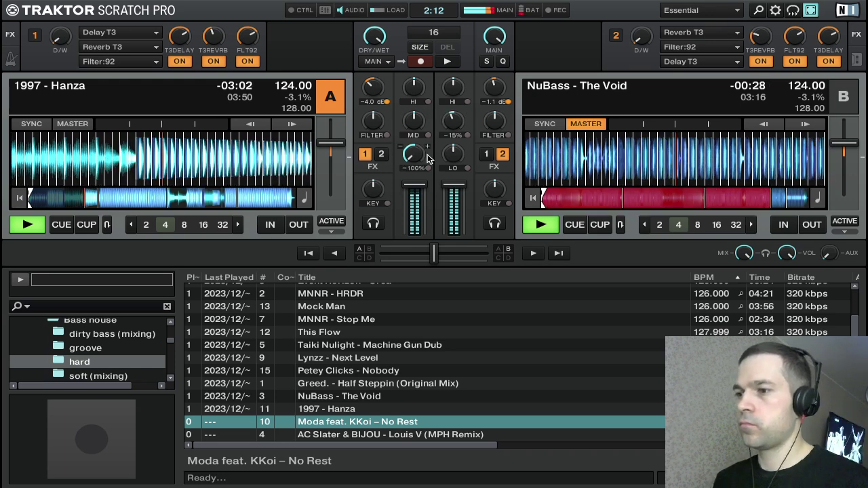
{"action": "left_click_drag", "start_coordinate": [411, 159], "coordinate": [412, 152]}
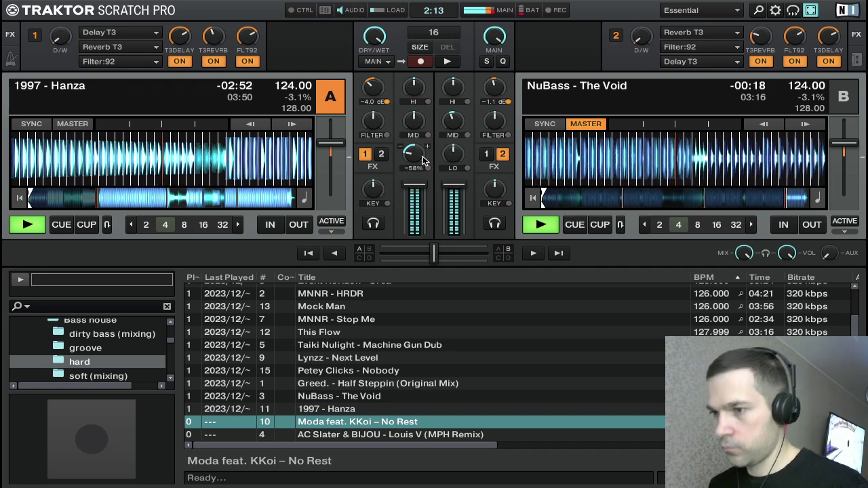
{"action": "double_click", "coordinate": [421, 158]}
Step: Cut deck B's low EQ, lower its mids further, and raise deck A's gain to -1.8 dB
{"action": "left_click_drag", "start_coordinate": [454, 145], "coordinate": [454, 190]}
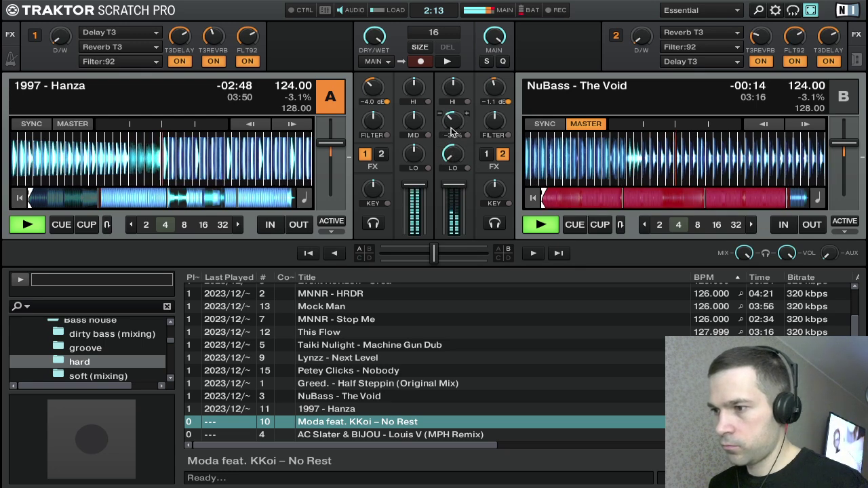
{"action": "left_click_drag", "start_coordinate": [452, 130], "coordinate": [452, 141]}
{"action": "mouse_move", "coordinate": [371, 89]}
{"action": "left_mouse_down"}
{"action": "mouse_move", "coordinate": [370, 73]}
{"action": "mouse_move", "coordinate": [372, 84]}
{"action": "left_mouse_up"}
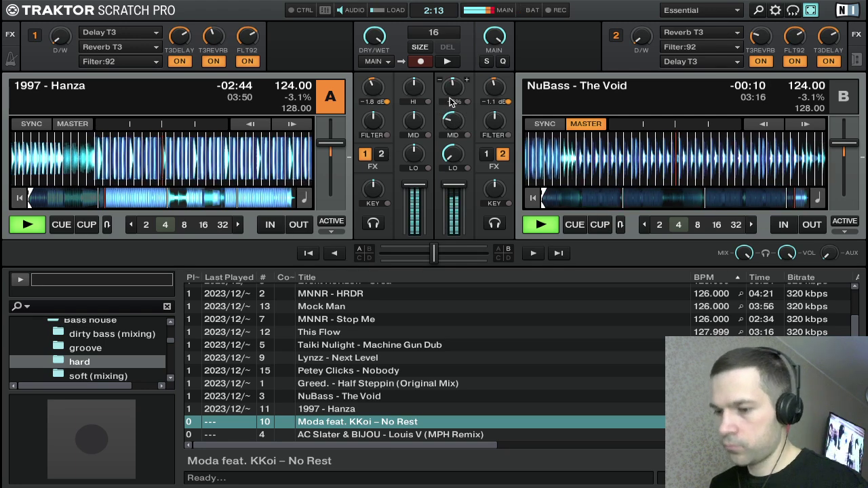
Step: Lower deck B's high EQ, loop 4 beats near the end of NuBass - The Void, and bring some of its lows back
{"action": "left_click_drag", "start_coordinate": [450, 95], "coordinate": [451, 120]}
{"action": "left_click", "coordinate": [677, 226]}
{"action": "left_click_drag", "start_coordinate": [452, 154], "coordinate": [451, 159]}
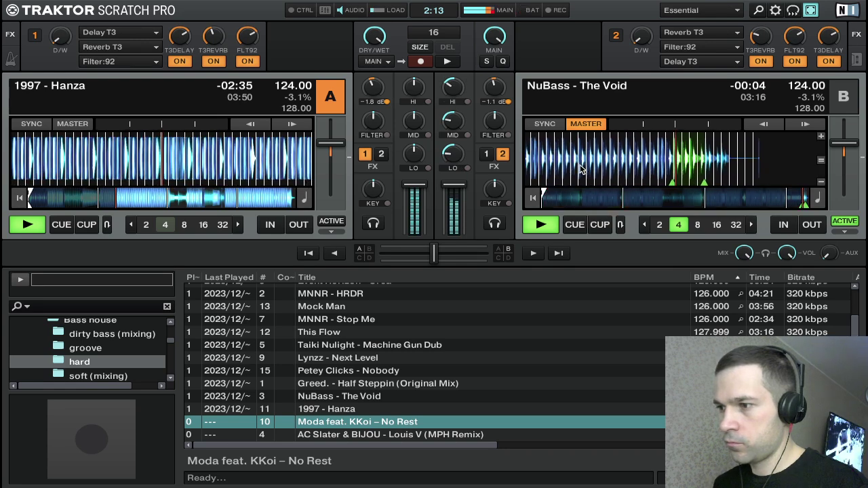
Step: Fade out deck B, cut its highs and lows fully with the mids at -45%, and stop its playback
{"action": "left_click_drag", "start_coordinate": [582, 170], "coordinate": [746, 187]}
{"action": "left_click_drag", "start_coordinate": [453, 185], "coordinate": [453, 210]}
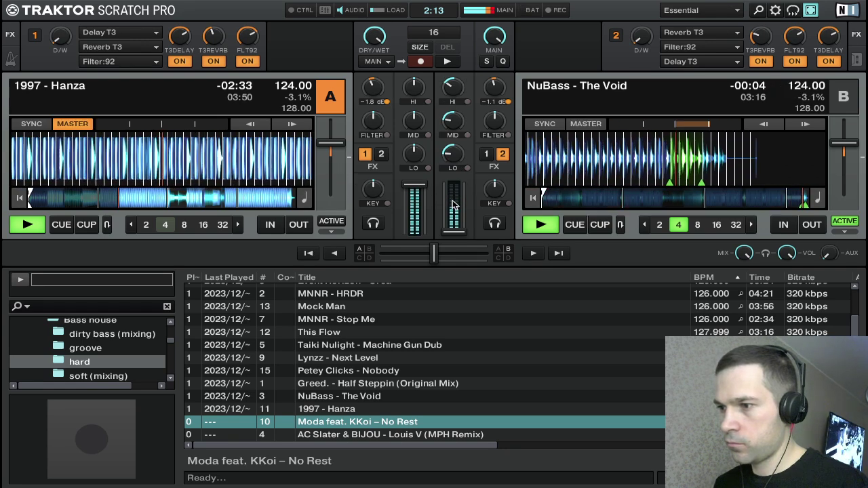
{"action": "left_click_drag", "start_coordinate": [453, 87], "coordinate": [454, 95]}
{"action": "left_click_drag", "start_coordinate": [453, 120], "coordinate": [458, 126]}
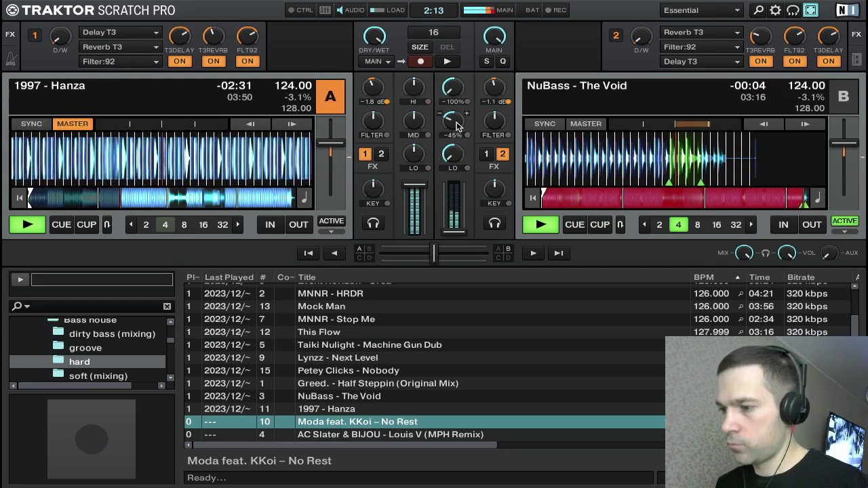
{"action": "key", "text": "space"}
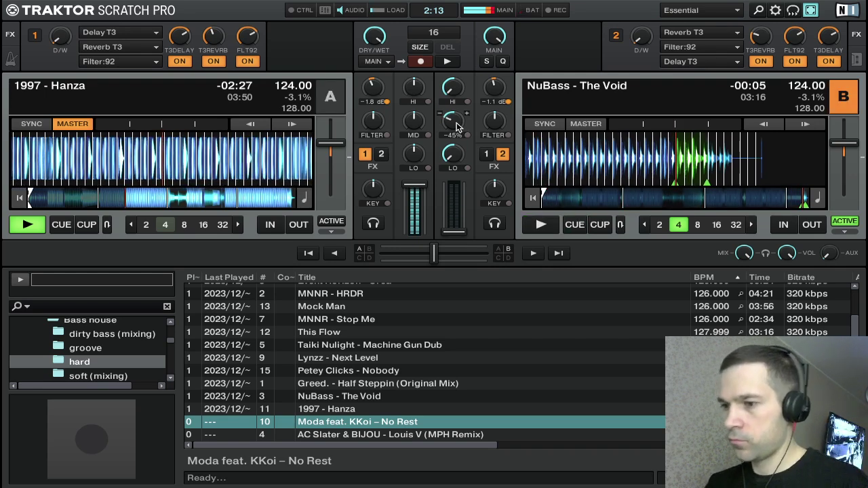
{"action": "key", "text": "Down"}
{"action": "key", "text": "Up"}
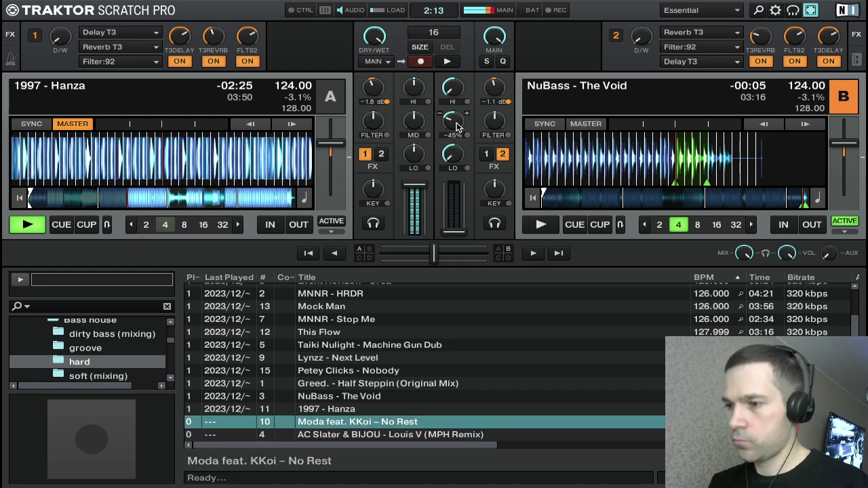
Step: Load Moda feat. KKoi – No Rest onto deck B, match its tempo to 124 BPM, and audition its start cue
{"action": "key", "text": "ctrl+Right"}
{"action": "key", "text": "Down"}
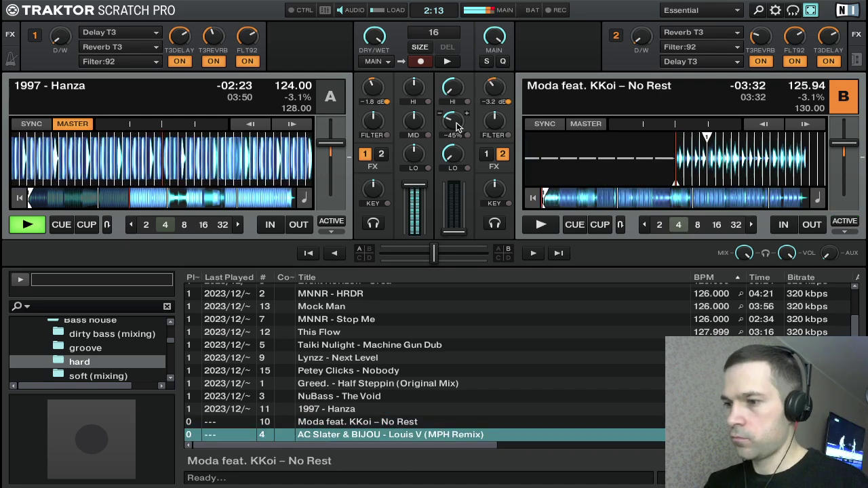
{"action": "key", "text": "s"}
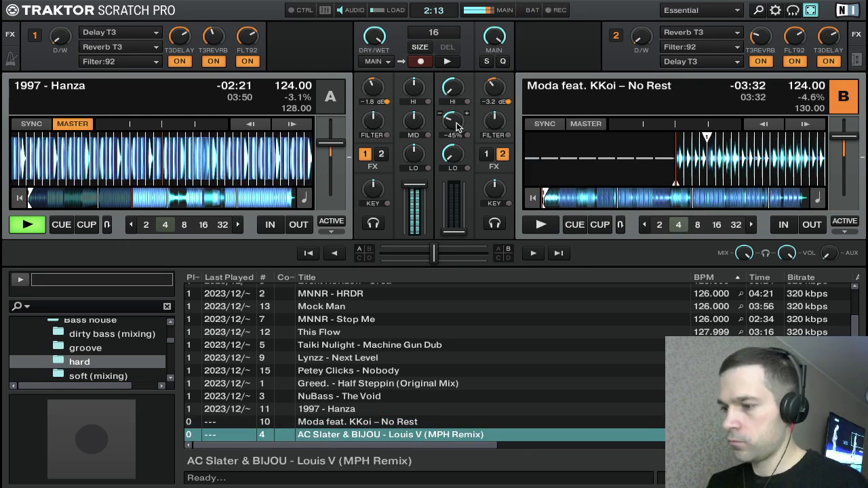
{"action": "key", "text": "c"}
{"action": "key", "text": "c"}
{"action": "key", "text": "c"}
{"action": "key", "text": "c"}
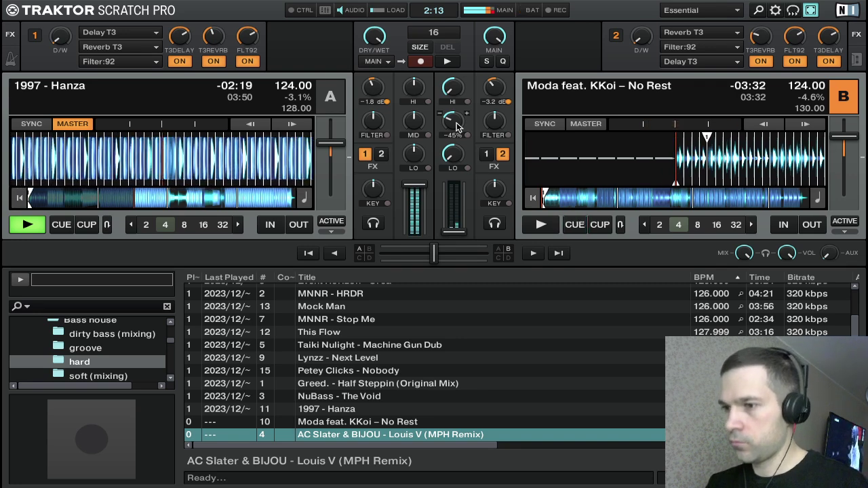
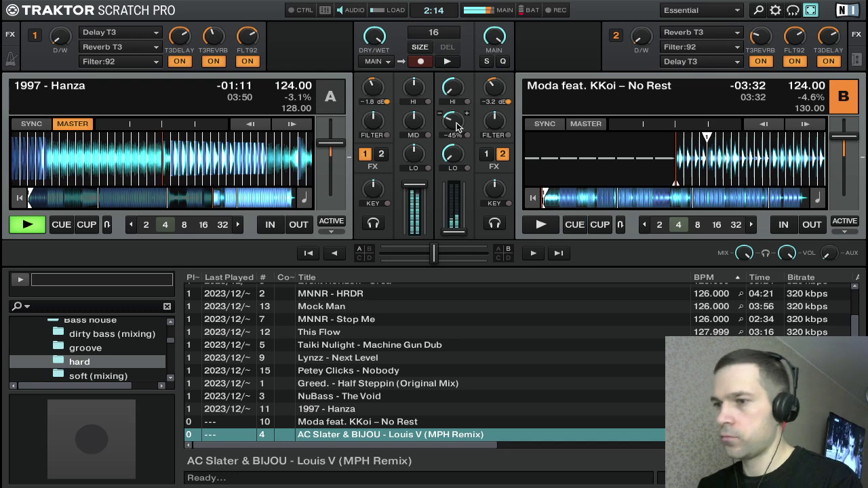
Step: Start No Rest on deck B in time with deck A and raise deck B's volume fader to full
{"action": "key", "text": "space"}
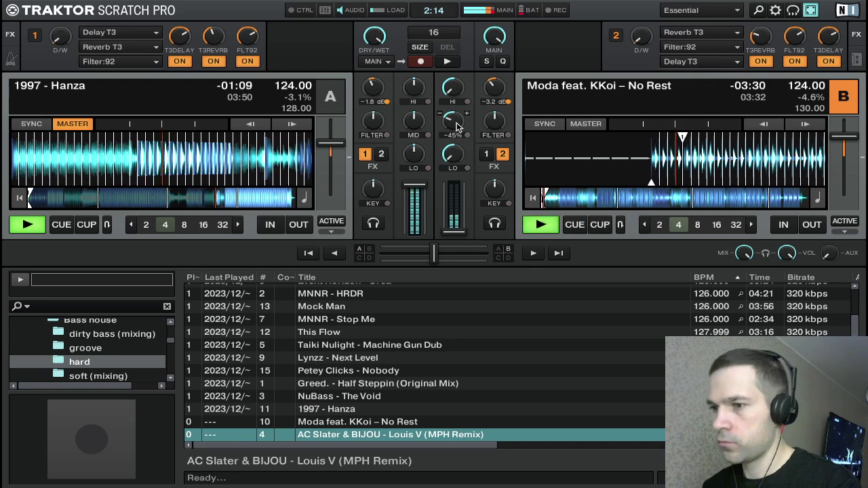
{"action": "key", "text": "c"}
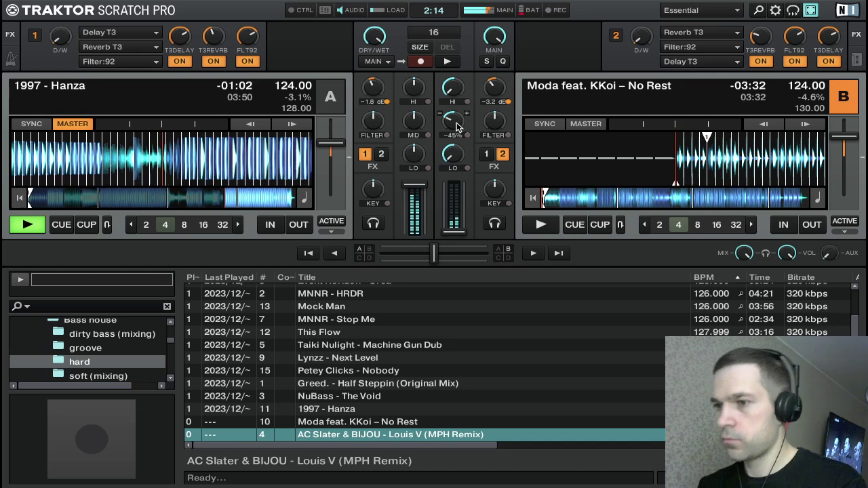
{"action": "key", "text": "space"}
{"action": "key", "text": "space"}
{"action": "key", "text": "Right"}
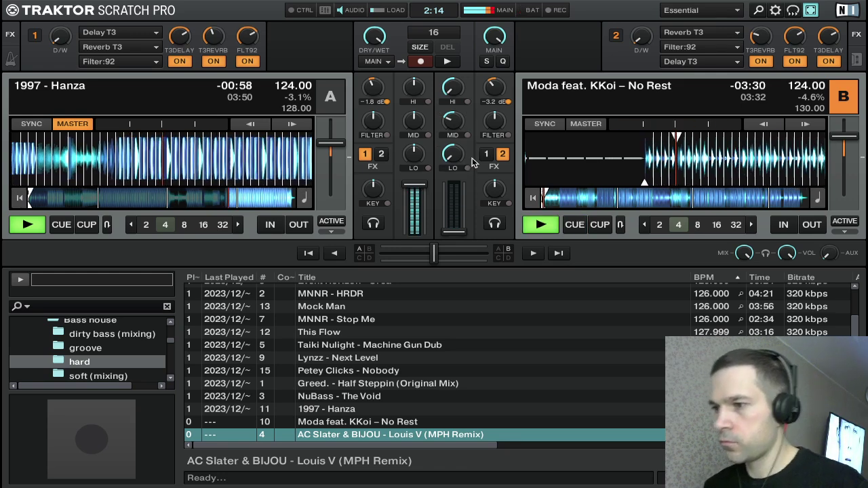
{"action": "left_click_drag", "start_coordinate": [458, 233], "coordinate": [456, 218]}
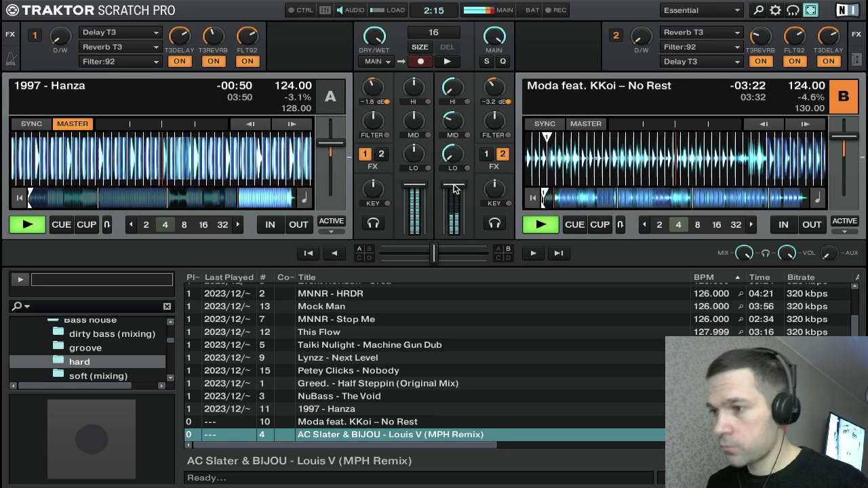
{"action": "double_click", "coordinate": [456, 230]}
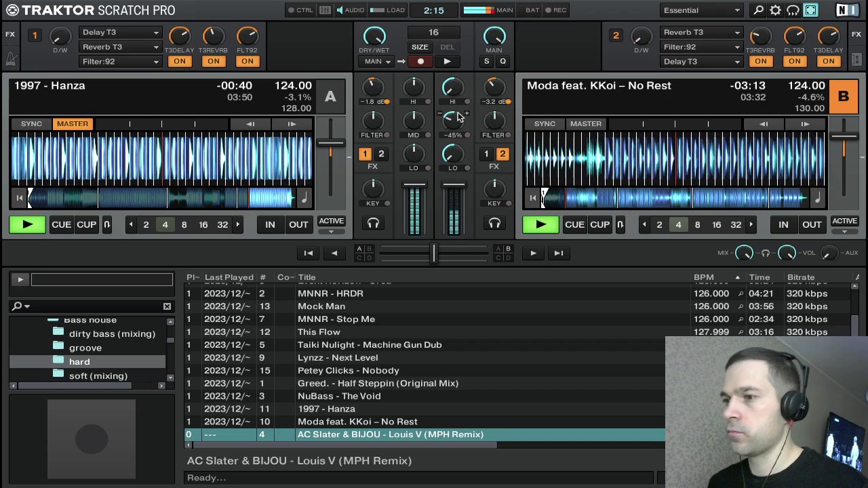
Step: Bring deck B's high and mid EQ back to neutral
{"action": "left_click_drag", "start_coordinate": [453, 101], "coordinate": [453, 116]}
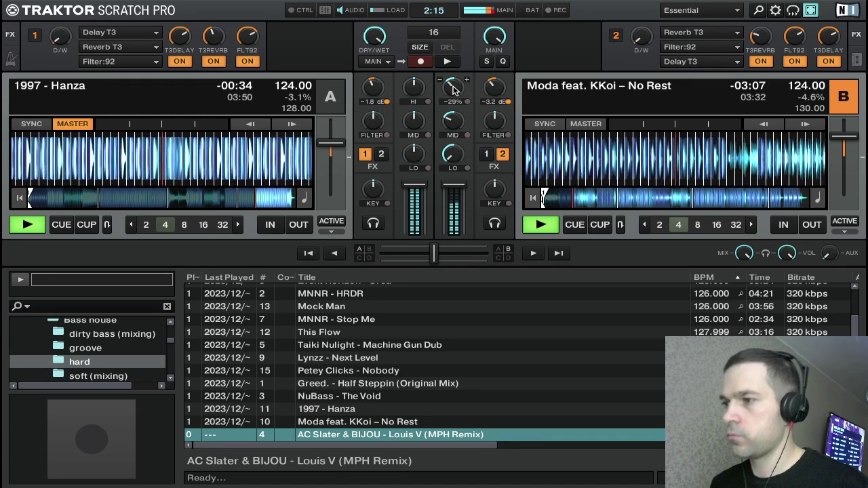
{"action": "double_click", "coordinate": [453, 87]}
{"action": "double_click", "coordinate": [451, 120]}
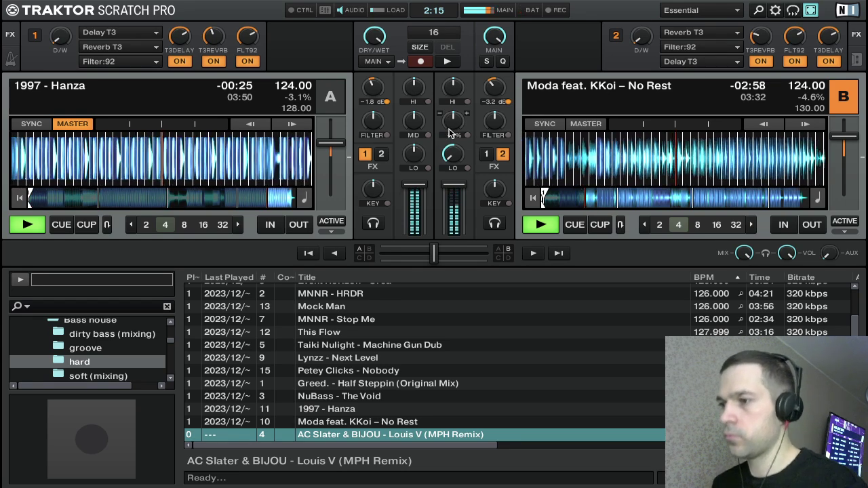
Step: Loop the last 32 beats of 1997 - Hanza on deck A and restore deck B's low EQ to neutral
{"action": "mouse_move", "coordinate": [450, 154]}
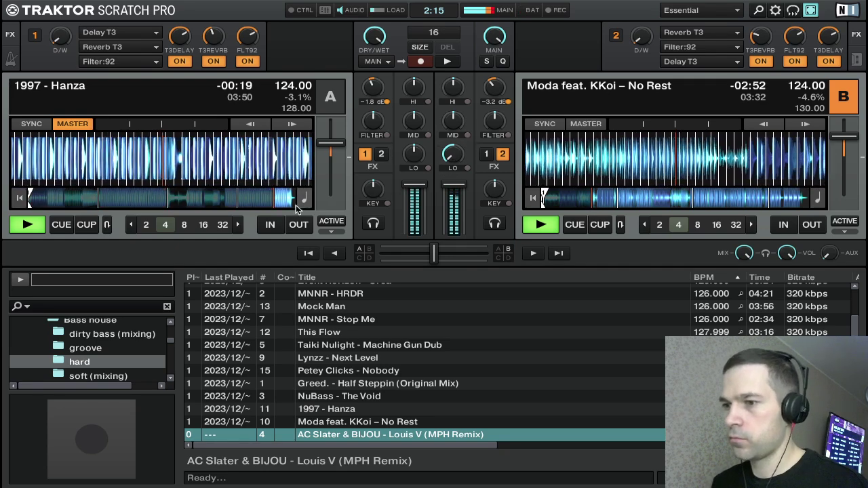
{"action": "left_click", "coordinate": [225, 225]}
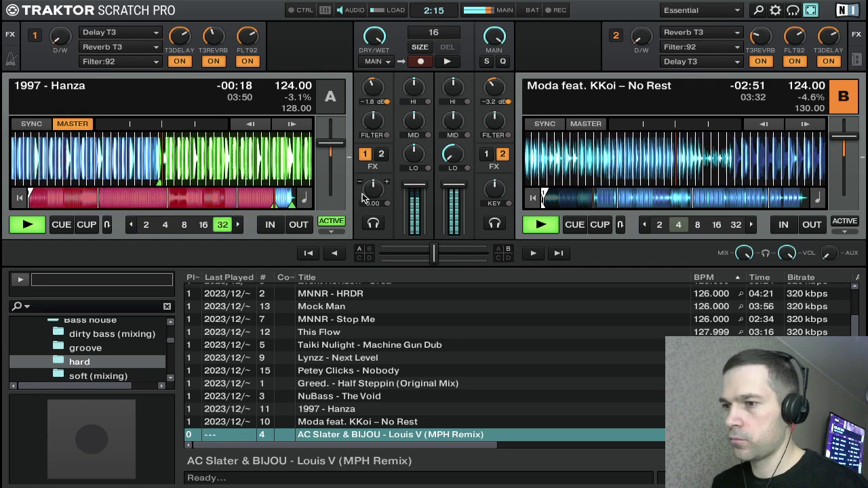
{"action": "double_click", "coordinate": [453, 157]}
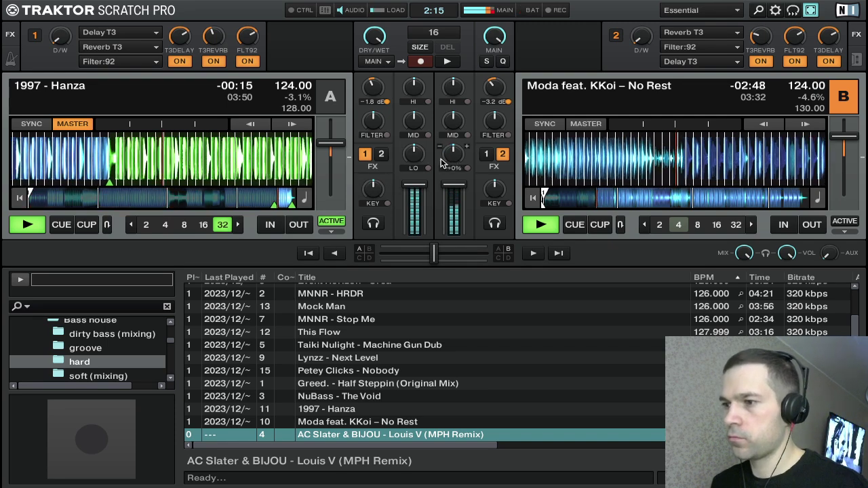
Step: Cut deck A's low EQ fully, reduce its highs to -23%, and lower its mids to -47%
{"action": "left_click_drag", "start_coordinate": [411, 145], "coordinate": [409, 183]}
{"action": "left_click_drag", "start_coordinate": [415, 120], "coordinate": [413, 133]}
{"action": "left_click_drag", "start_coordinate": [419, 98], "coordinate": [419, 107]}
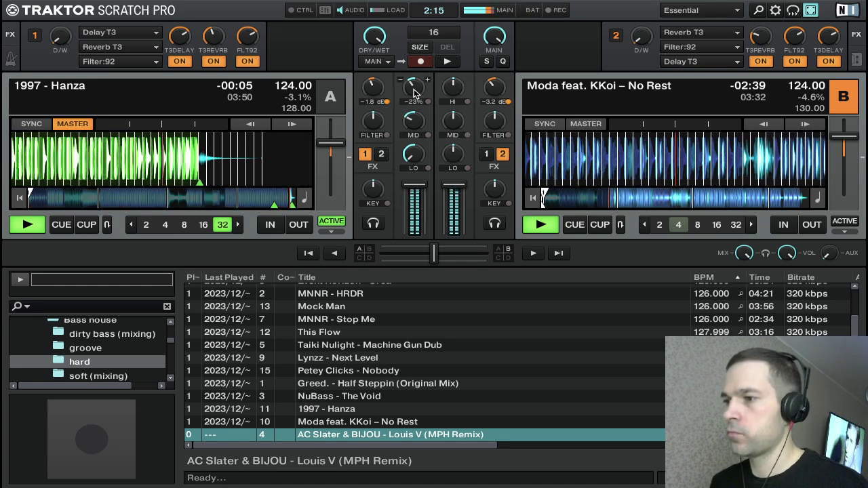
{"action": "left_click_drag", "start_coordinate": [410, 121], "coordinate": [404, 141]}
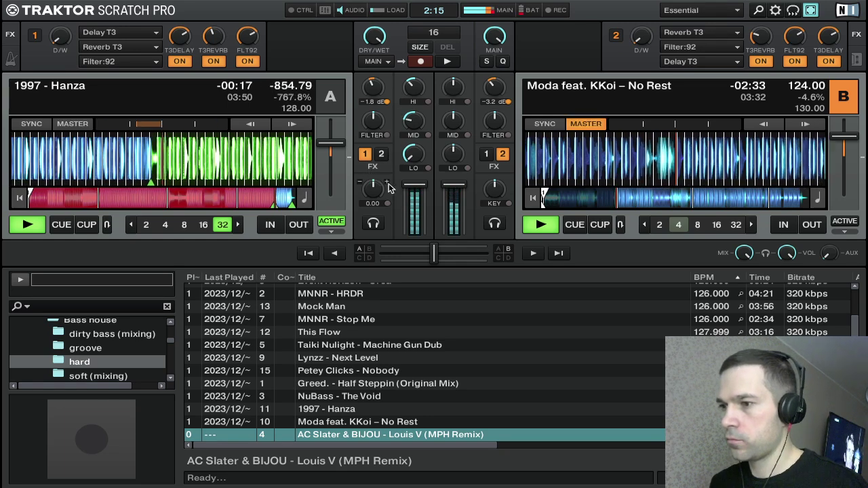
Step: Fade out and stop deck A, cutting its highs fully and setting its mids to -35%
{"action": "left_click_drag", "start_coordinate": [418, 189], "coordinate": [414, 232]}
{"action": "left_click_drag", "start_coordinate": [411, 89], "coordinate": [411, 111]}
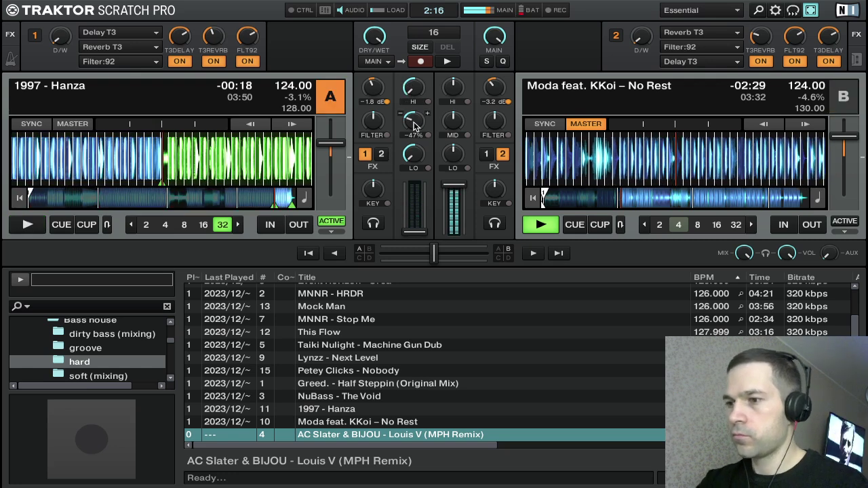
{"action": "scroll", "coordinate": [415, 125], "scroll_direction": "up", "scroll_amount": 3}
Step: Load AC Slater & BIJOU - Louis V (MPH Remix) onto deck A, match its tempo to 124 BPM, and audition its start cue
{"action": "key", "text": "Up"}
{"action": "key", "text": "Down"}
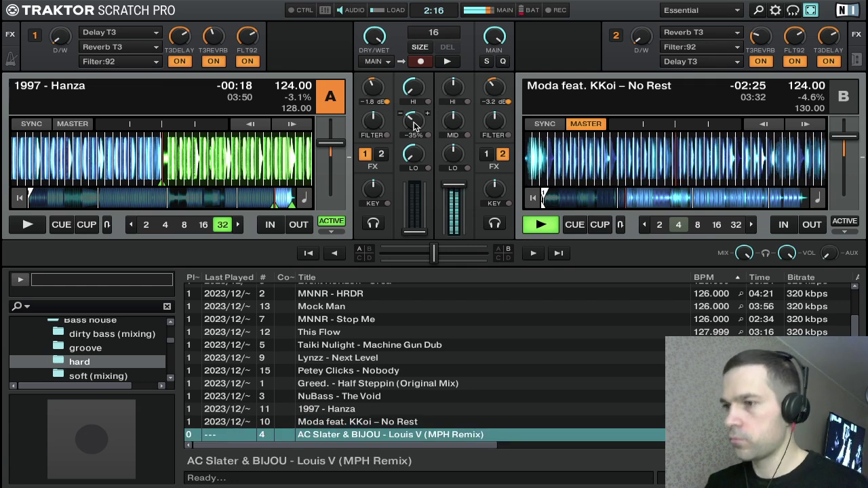
{"action": "key", "text": "Up"}
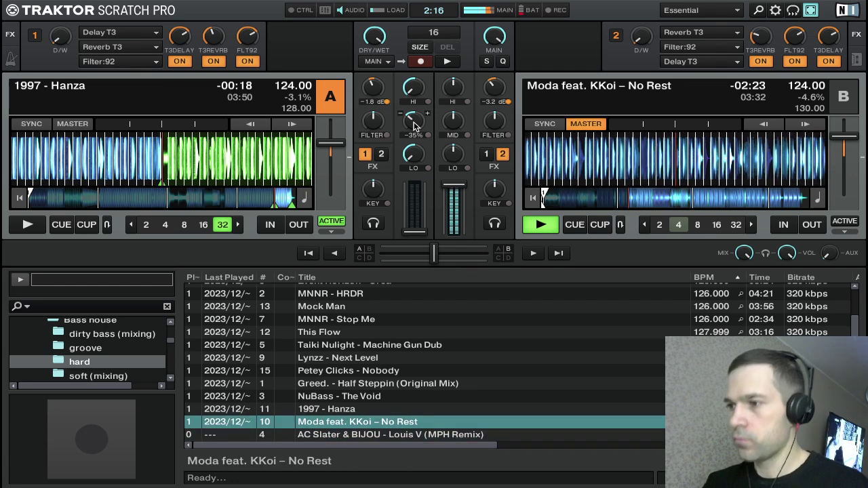
{"action": "key", "text": "Down"}
{"action": "key", "text": "ctrl+Left"}
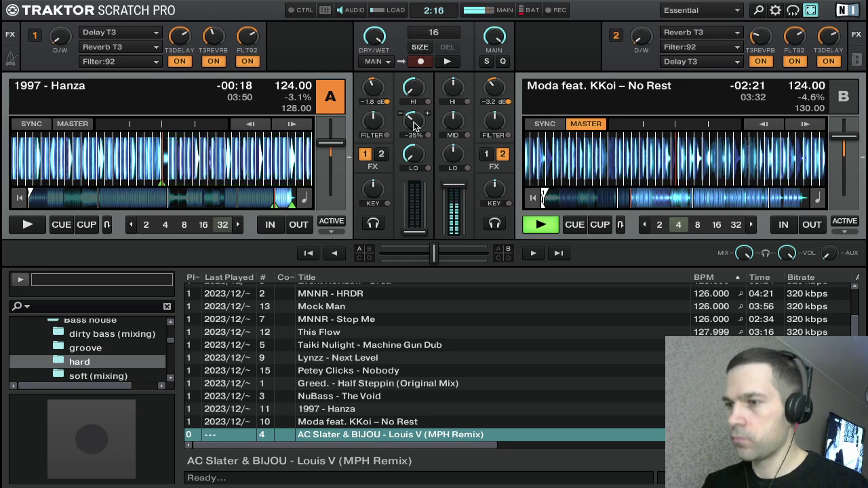
{"action": "key", "text": "s"}
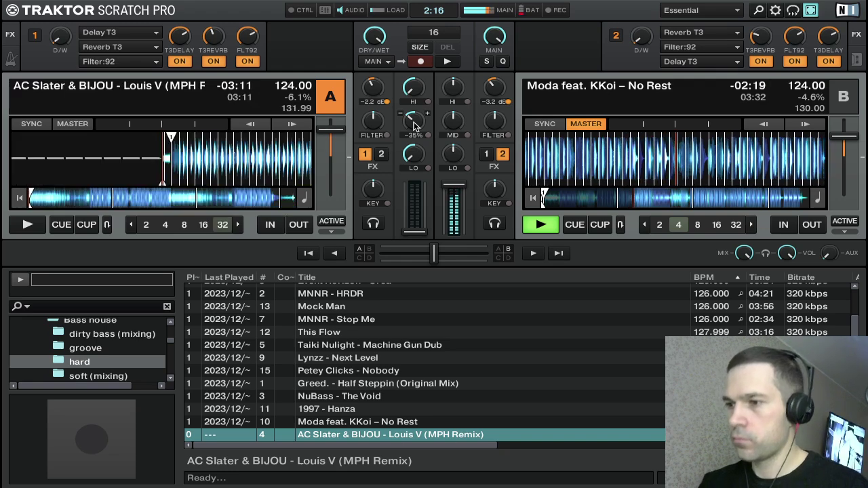
{"action": "left_click", "coordinate": [247, 177]}
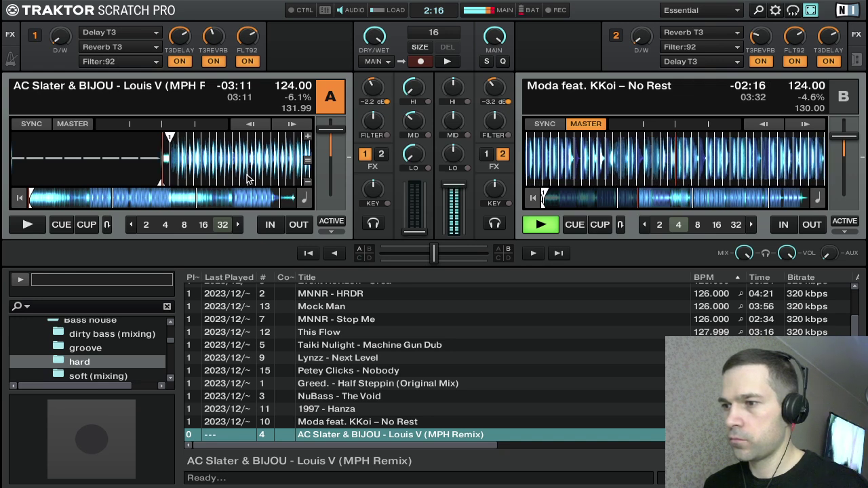
{"action": "key", "text": "c"}
{"action": "key", "text": "c"}
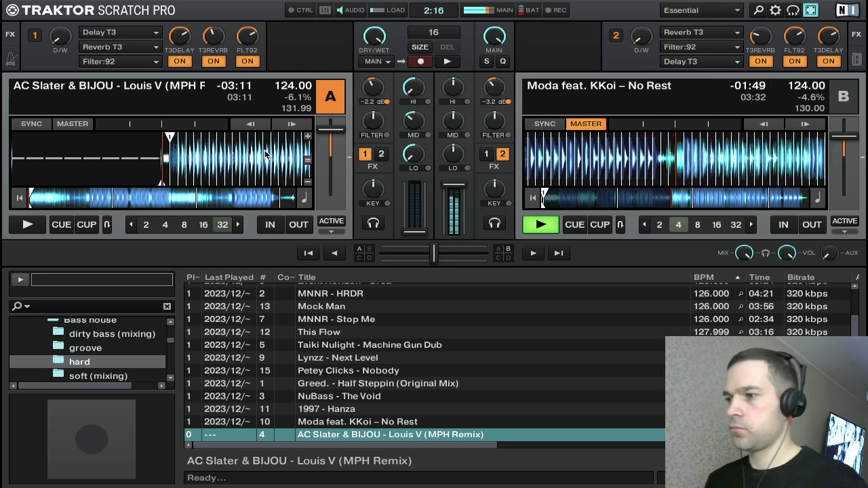
Step: Raise FX unit 2's dry/wet to 39% during deck B's breakdown and return it to 0% at the drop
{"action": "mouse_move", "coordinate": [643, 36]}
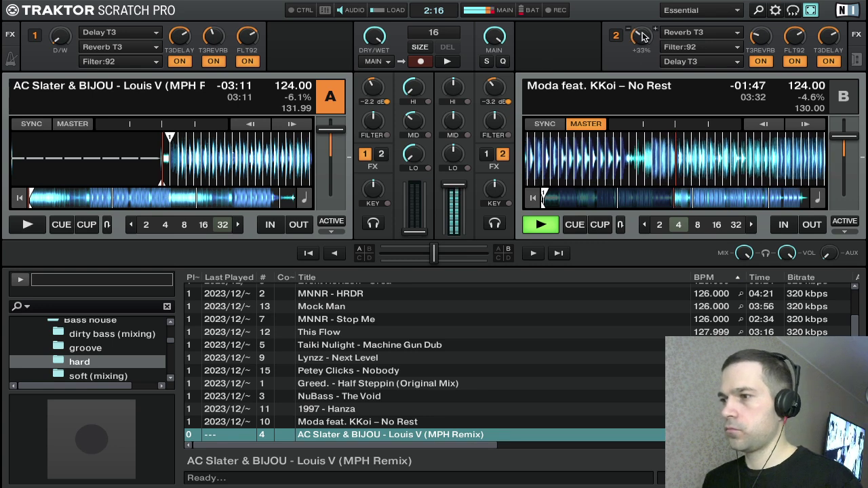
{"action": "left_click_drag", "start_coordinate": [644, 40], "coordinate": [647, 37]}
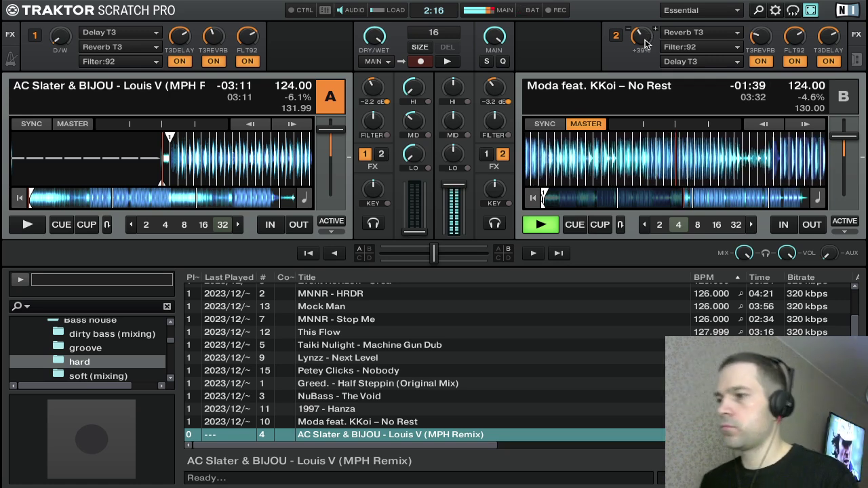
{"action": "left_click_drag", "start_coordinate": [638, 39], "coordinate": [631, 66]}
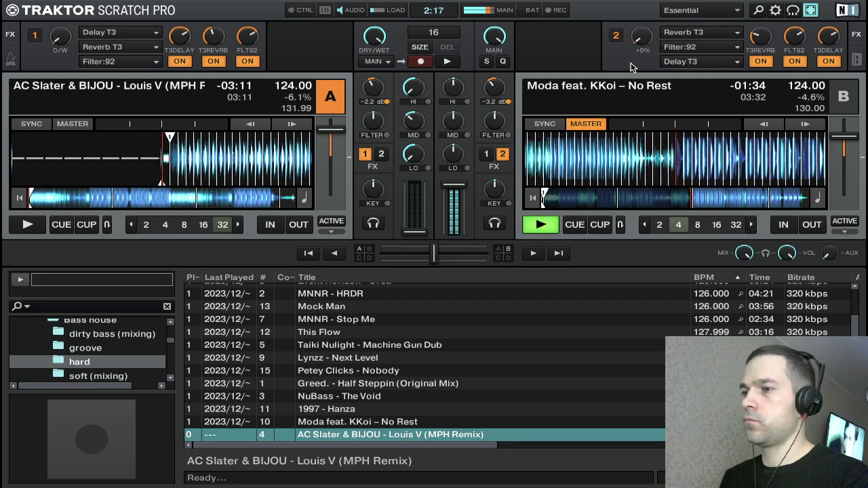
Step: Start Louis V on deck A, nudge it into time with deck B, and bring deck A's volume fader to full
{"action": "key", "text": "space"}
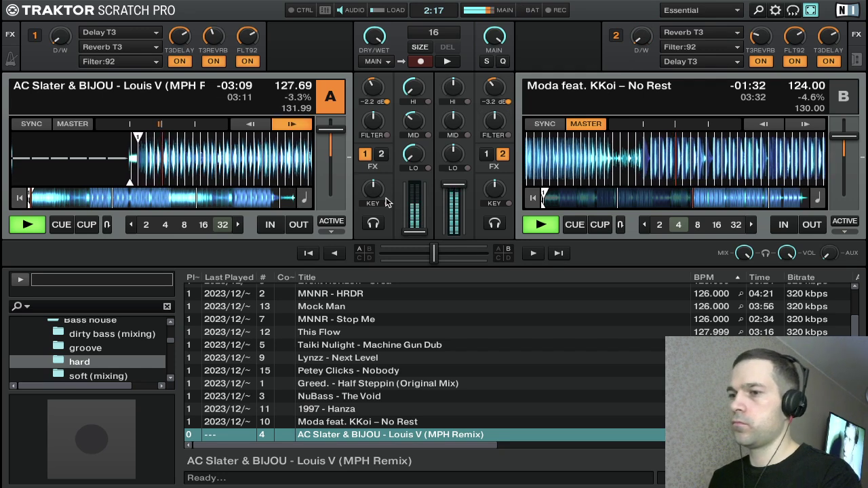
{"action": "mouse_move", "coordinate": [413, 234]}
{"action": "left_mouse_down"}
{"action": "mouse_move", "coordinate": [414, 184]}
{"action": "mouse_move", "coordinate": [414, 232]}
{"action": "left_mouse_up"}
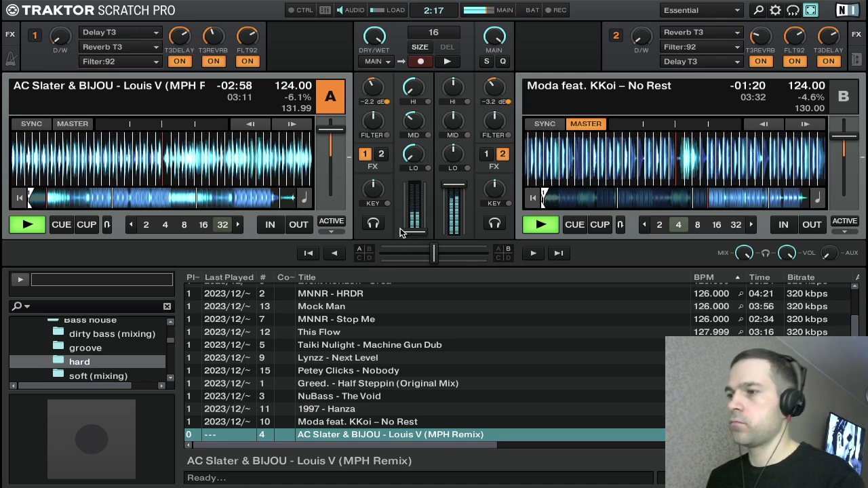
{"action": "double_click", "coordinate": [414, 231]}
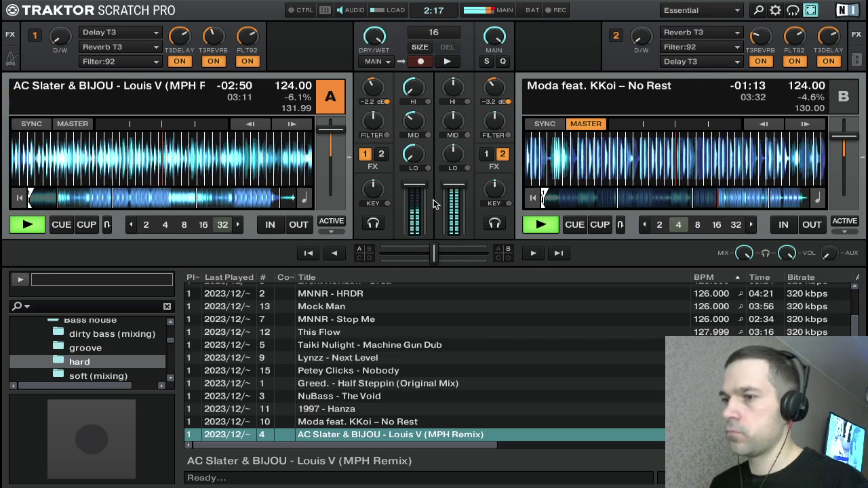
{"action": "left_click_drag", "start_coordinate": [414, 185], "coordinate": [414, 208]}
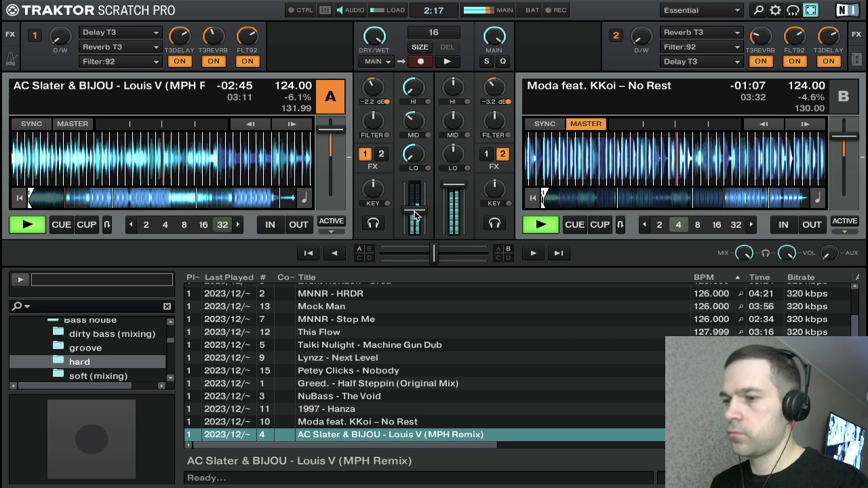
{"action": "left_click_drag", "start_coordinate": [416, 216], "coordinate": [416, 192]}
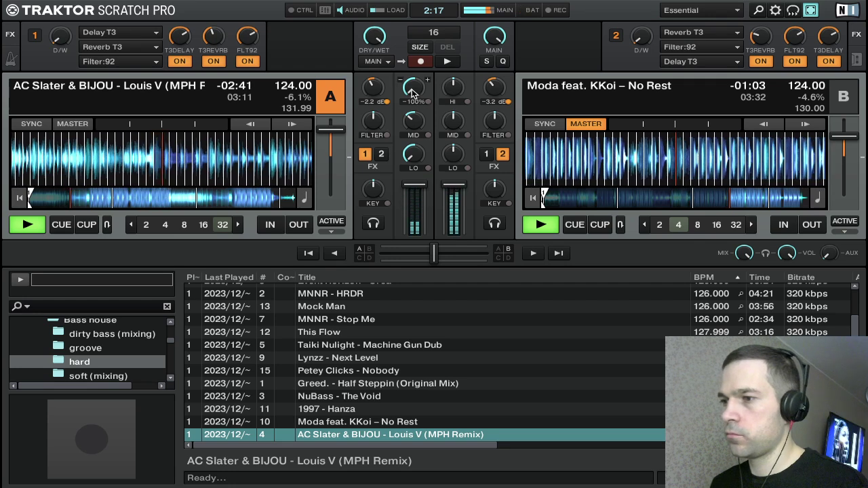
Step: Restore deck A's high, mid and low EQ to neutral and cut deck B's low EQ fully
{"action": "left_click_drag", "start_coordinate": [412, 91], "coordinate": [417, 89]}
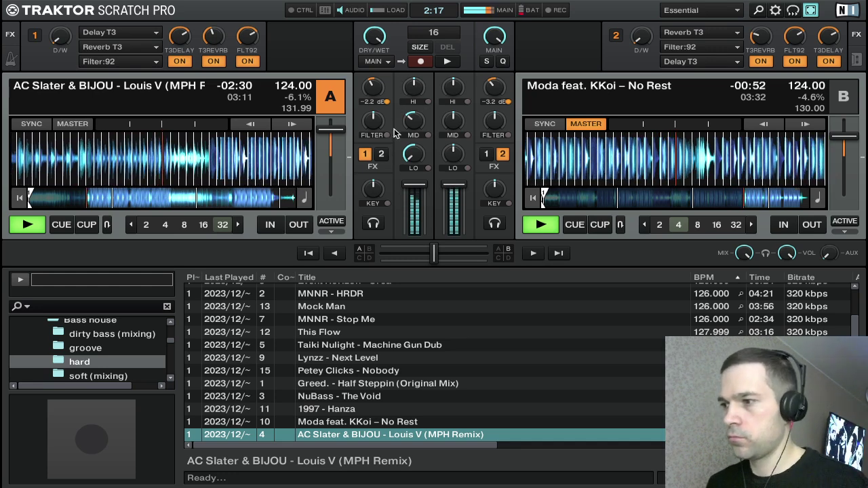
{"action": "double_click", "coordinate": [421, 122]}
{"action": "double_click", "coordinate": [409, 153]}
{"action": "left_click_drag", "start_coordinate": [451, 154], "coordinate": [444, 156]}
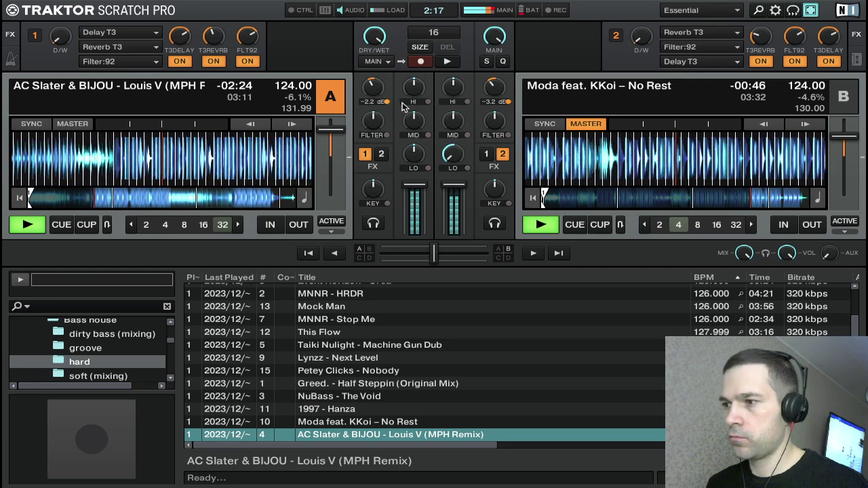
Step: Raise deck A's gain to -1.4 dB while slightly reducing deck B's highs and lowering its mids to -15%
{"action": "left_click_drag", "start_coordinate": [372, 95], "coordinate": [372, 90]}
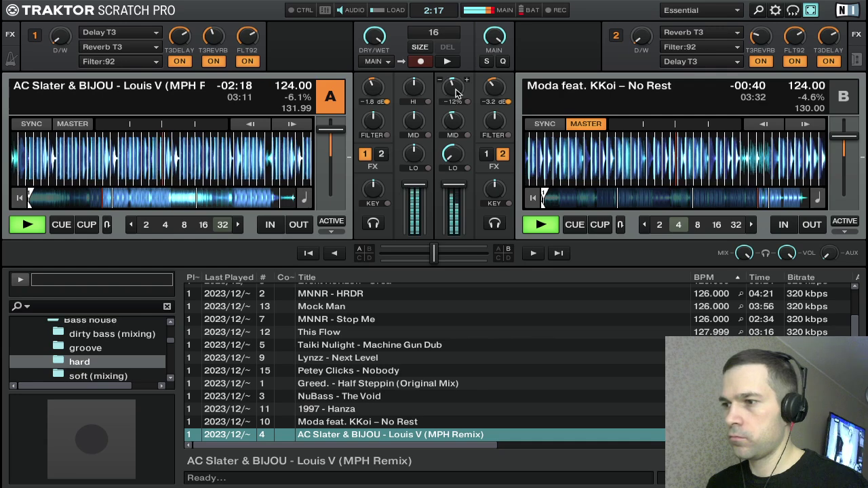
{"action": "scroll", "coordinate": [373, 86], "scroll_direction": "up", "scroll_amount": 1}
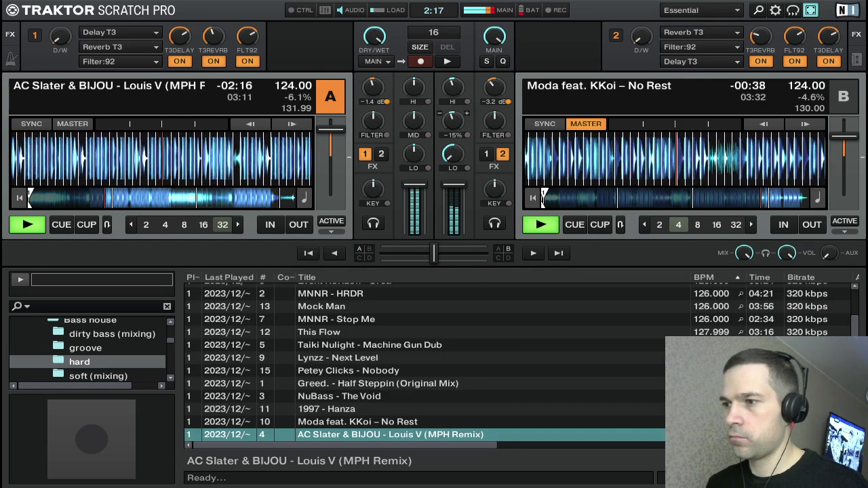
Step: Raise deck A's gain to 0.0 dB and lower deck B's highs to -52% and mids to -47%
{"action": "left_click_drag", "start_coordinate": [367, 90], "coordinate": [370, 85]}
{"action": "left_click_drag", "start_coordinate": [450, 118], "coordinate": [449, 128]}
{"action": "left_click_drag", "start_coordinate": [450, 91], "coordinate": [449, 100]}
{"action": "left_click_drag", "start_coordinate": [379, 88], "coordinate": [379, 86]}
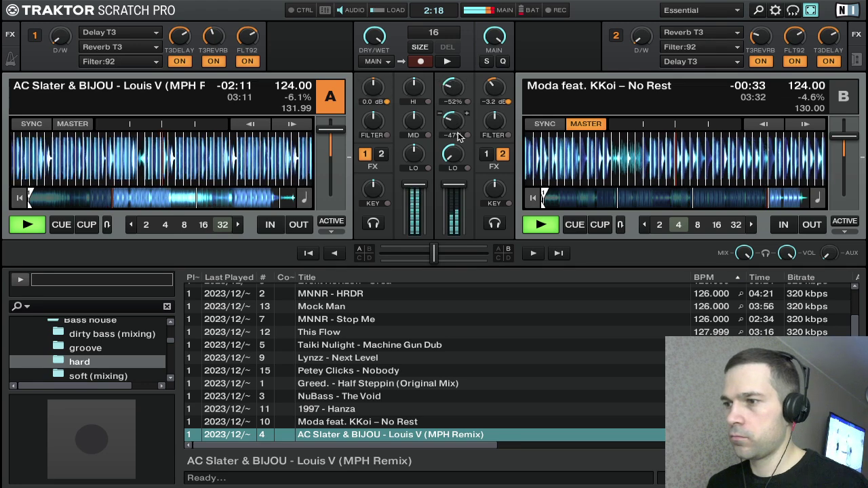
Step: Cut deck B's highs further and its mids to -84%, and fade deck B out completely with its volume fader
{"action": "left_click_drag", "start_coordinate": [453, 96], "coordinate": [451, 122]}
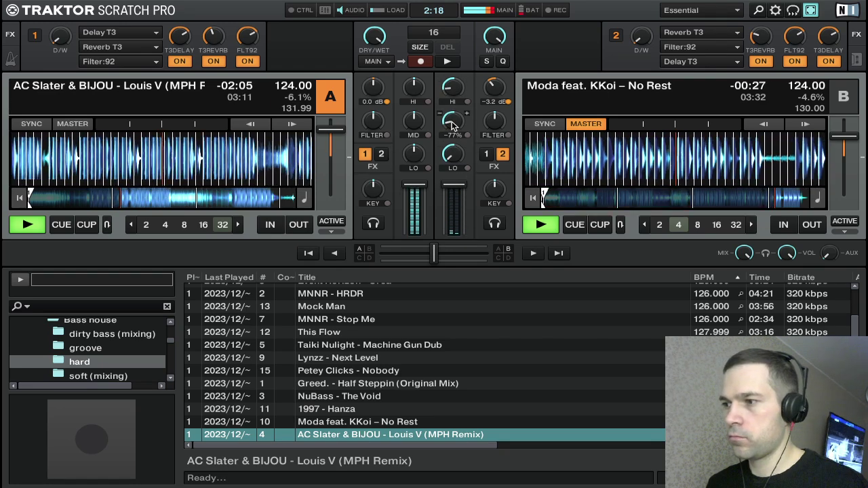
{"action": "left_click_drag", "start_coordinate": [453, 185], "coordinate": [453, 232]}
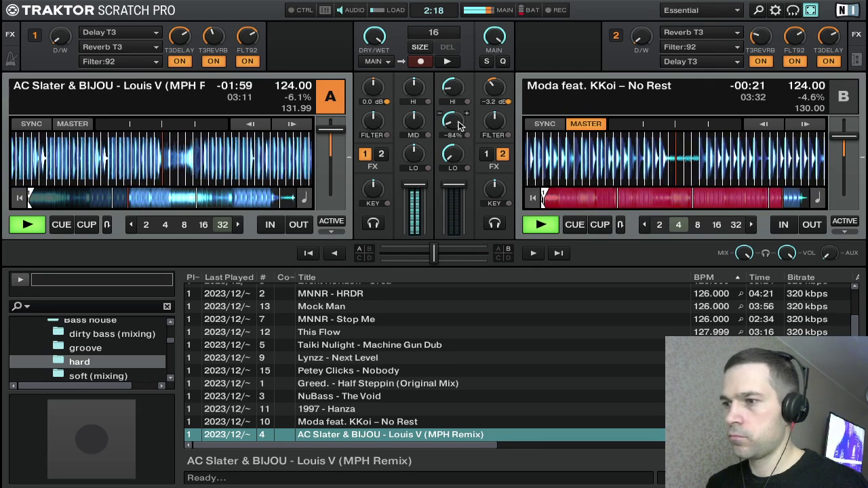
{"action": "left_click_drag", "start_coordinate": [456, 197], "coordinate": [456, 245]}
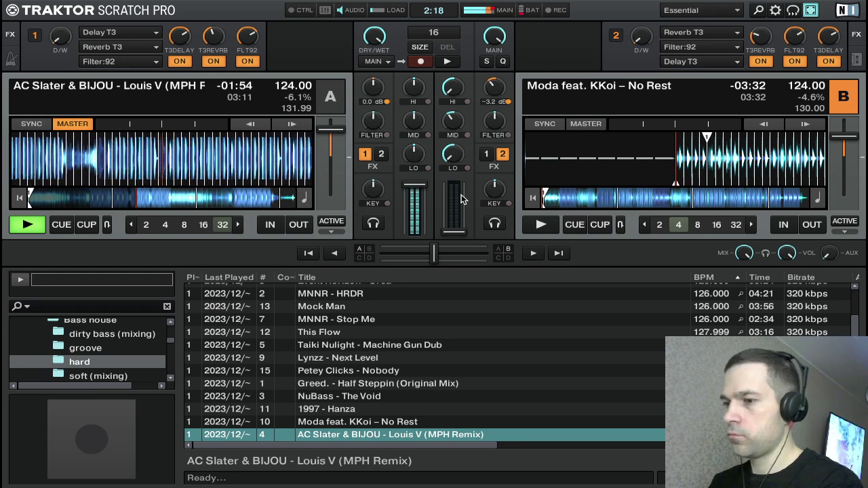
{"action": "key", "text": "Up"}
{"action": "key", "text": "Up"}
{"action": "key", "text": "Up"}
{"action": "key", "text": "Down"}
{"action": "key", "text": "Down"}
{"action": "key", "text": "Down"}
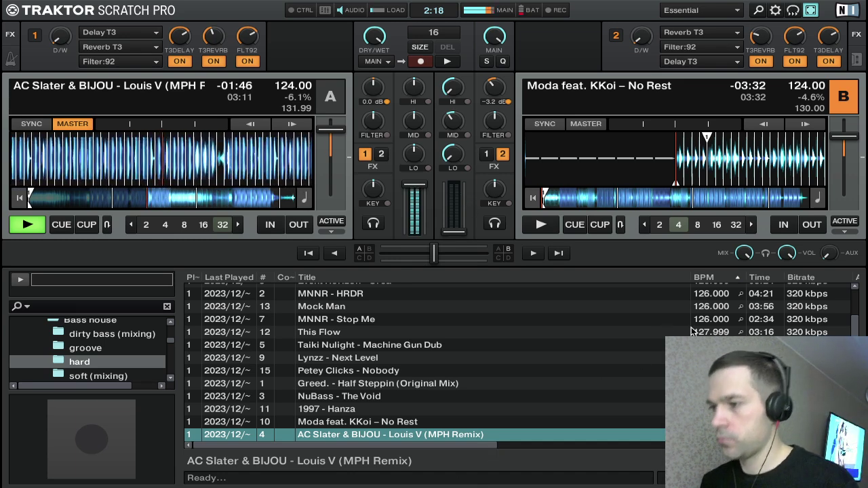
{"action": "mouse_move", "coordinate": [857, 329]}
{"action": "left_mouse_down"}
{"action": "mouse_move", "coordinate": [856, 295]}
{"action": "mouse_move", "coordinate": [856, 339]}
{"action": "left_mouse_up"}
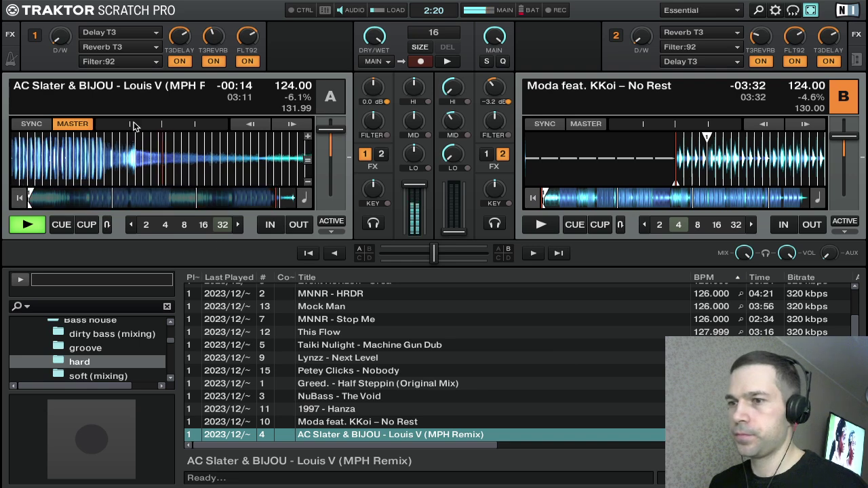
Step: Raise FX unit 1's dry/wet to 53% on deck A's outro, boost its delay and reverb briefly, and return the reverb to -10%
{"action": "left_click_drag", "start_coordinate": [59, 44], "coordinate": [60, 28]}
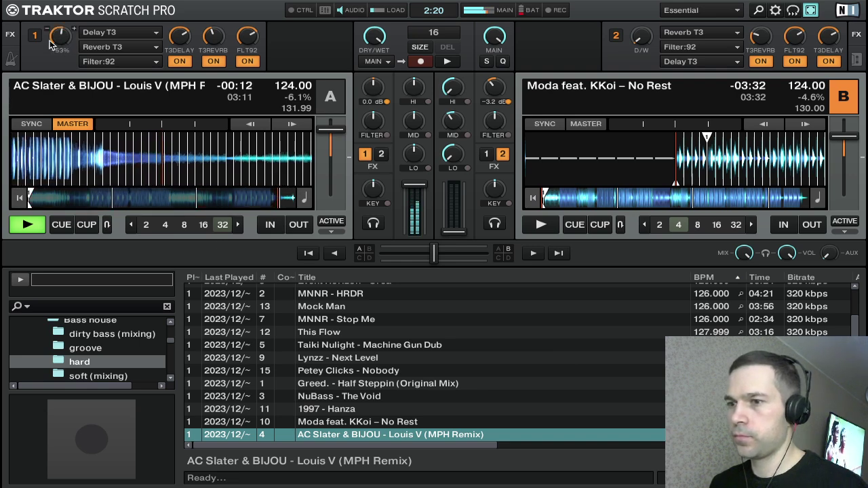
{"action": "mouse_move", "coordinate": [190, 50]}
{"action": "scroll", "coordinate": [182, 38], "scroll_direction": "down", "scroll_amount": 1}
{"action": "scroll", "coordinate": [183, 39], "scroll_direction": "down", "scroll_amount": 1}
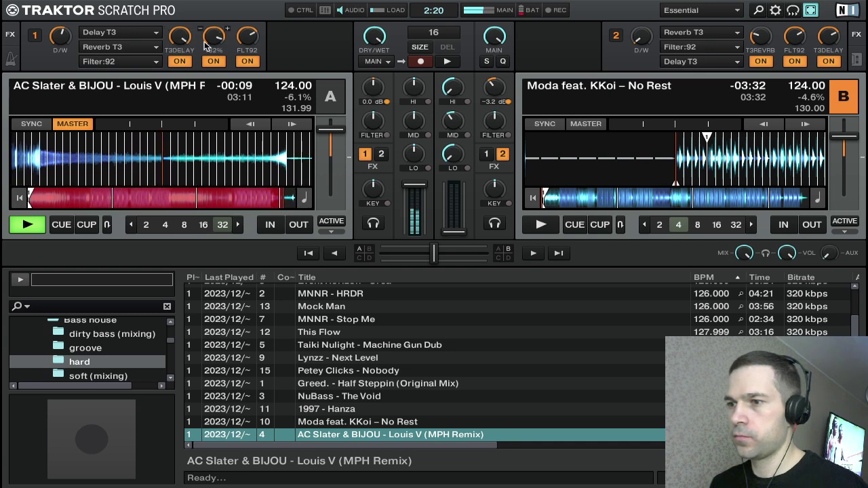
{"action": "left_click_drag", "start_coordinate": [187, 39], "coordinate": [213, 48]}
{"action": "scroll", "coordinate": [214, 38], "scroll_direction": "down", "scroll_amount": 8}
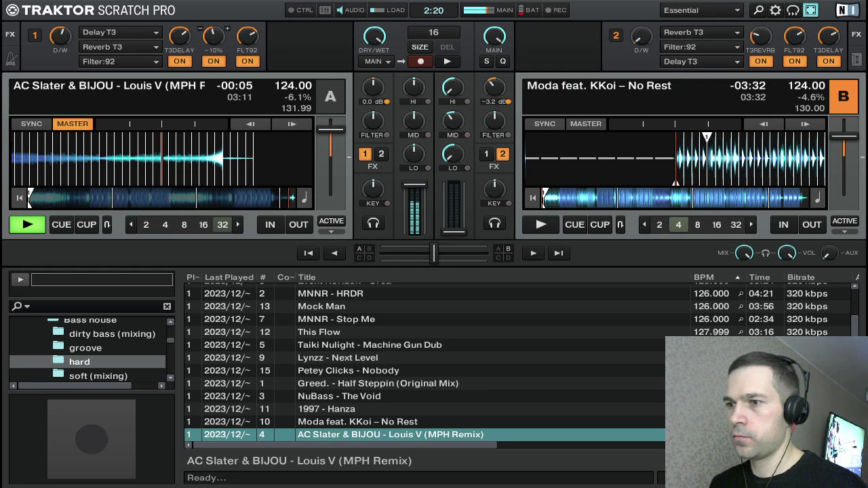
Step: Sweep FX unit 1's dry/wet up to 100% and back down to 18% as Louis V ends on deck A
{"action": "scroll", "coordinate": [60, 38], "scroll_direction": "up", "scroll_amount": 4}
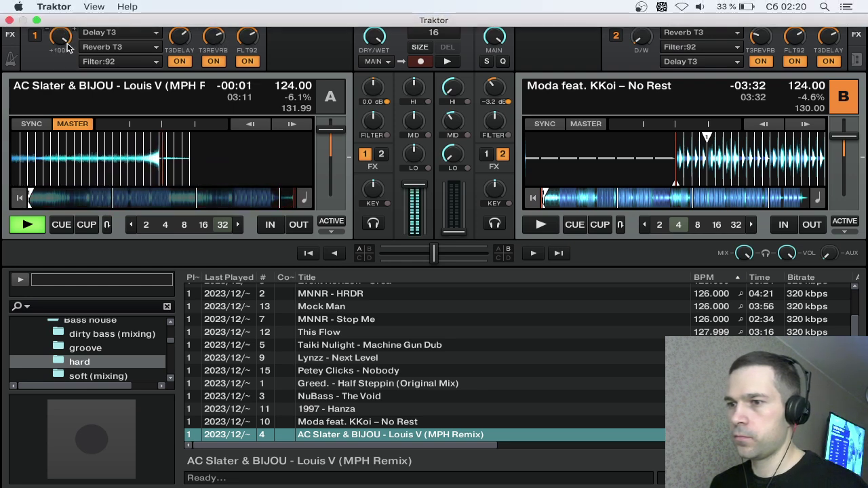
{"action": "left_click_drag", "start_coordinate": [60, 38], "coordinate": [60, 72]}
{"action": "scroll", "coordinate": [61, 39], "scroll_direction": "down", "scroll_amount": 4}
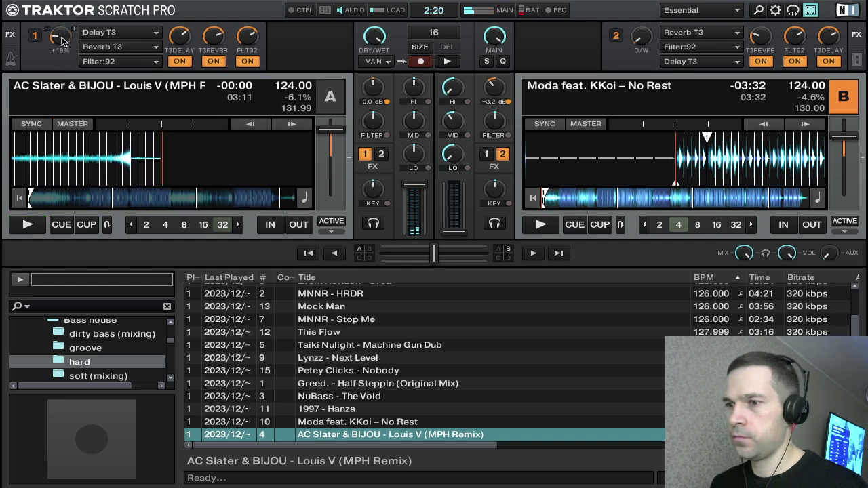